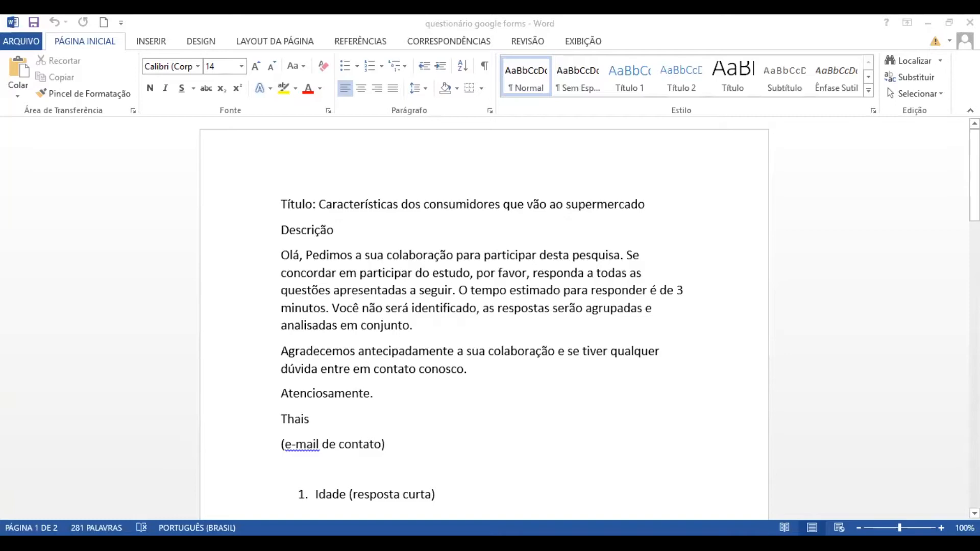
mouse_move(974, 201)
mouse_down()
mouse_move(974, 488)
mouse_move(975, 201)
mouse_up()
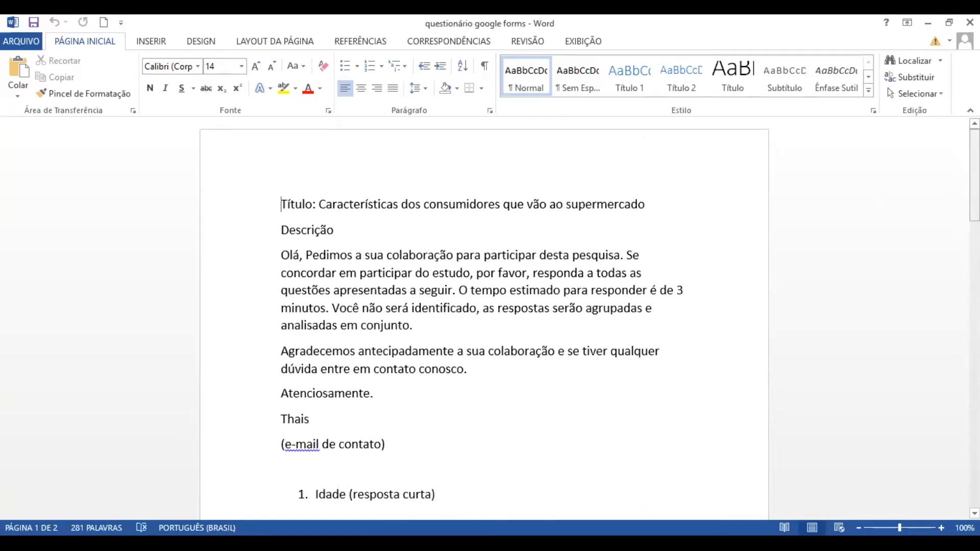
mouse_move(975, 200)
mouse_down()
mouse_move(974, 483)
mouse_move(975, 197)
mouse_up()
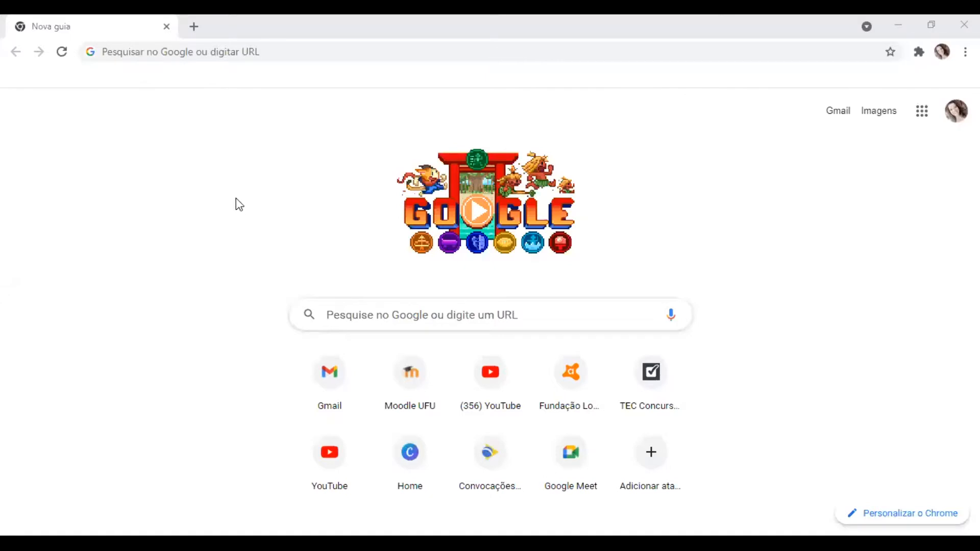
- In the browser, search the web for "google forms" and go to the personal version of Google Forms
click(139, 53)
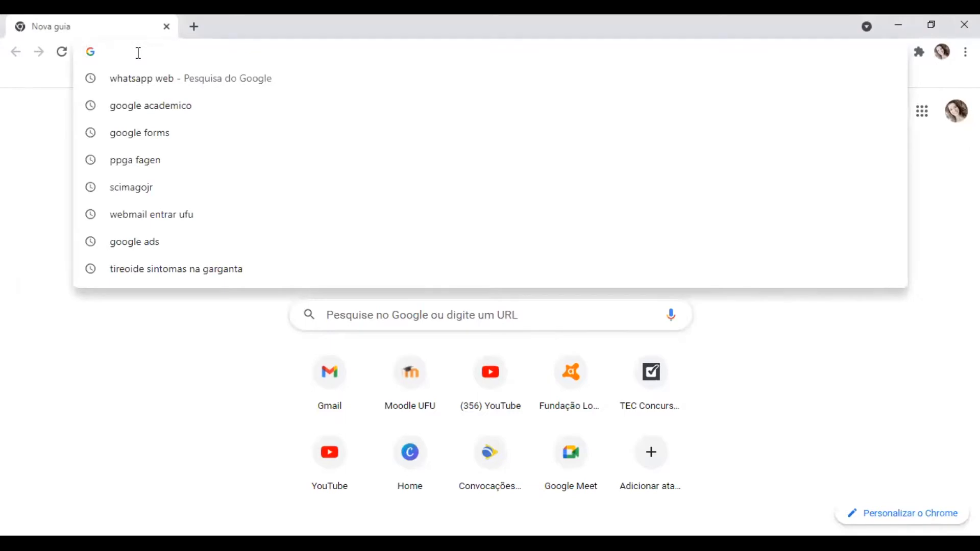
text(google forms)
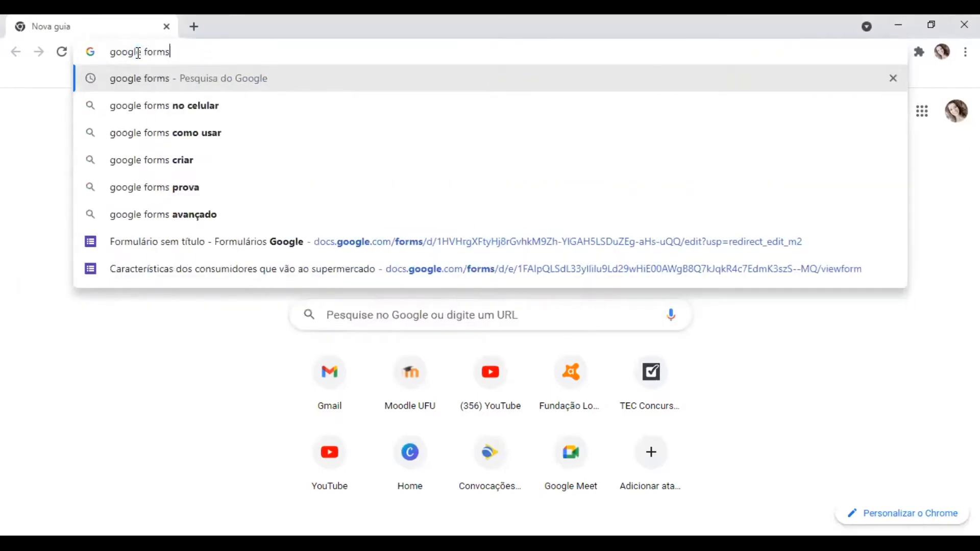
key(Return)
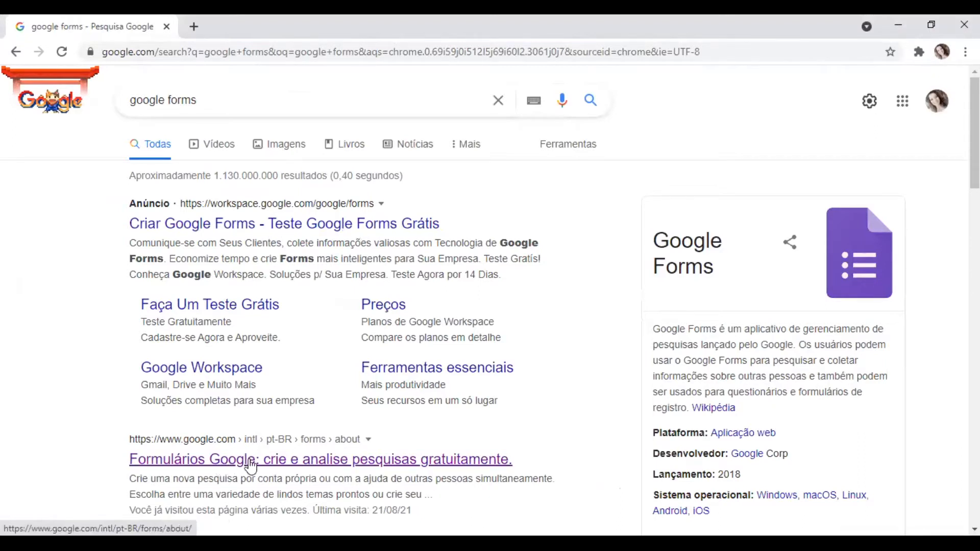
click(266, 464)
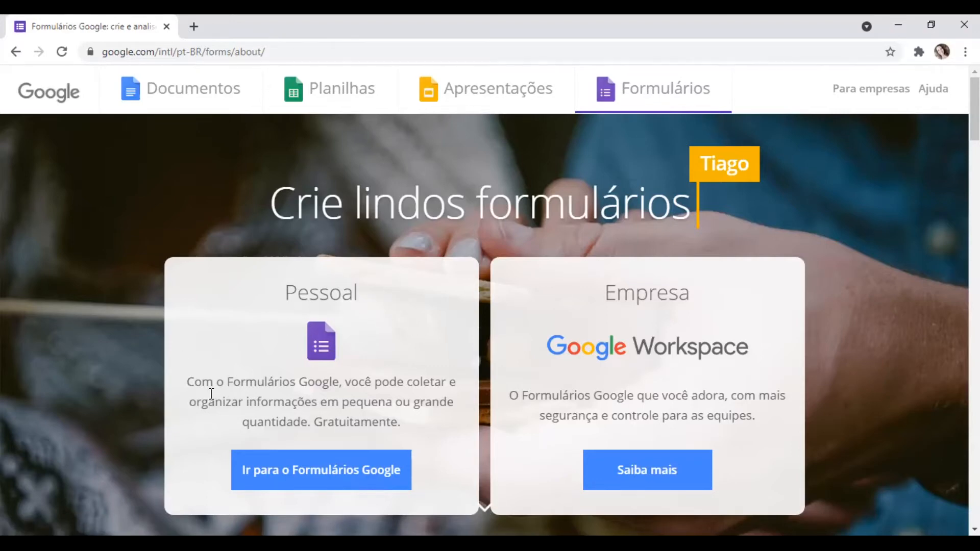
click(336, 470)
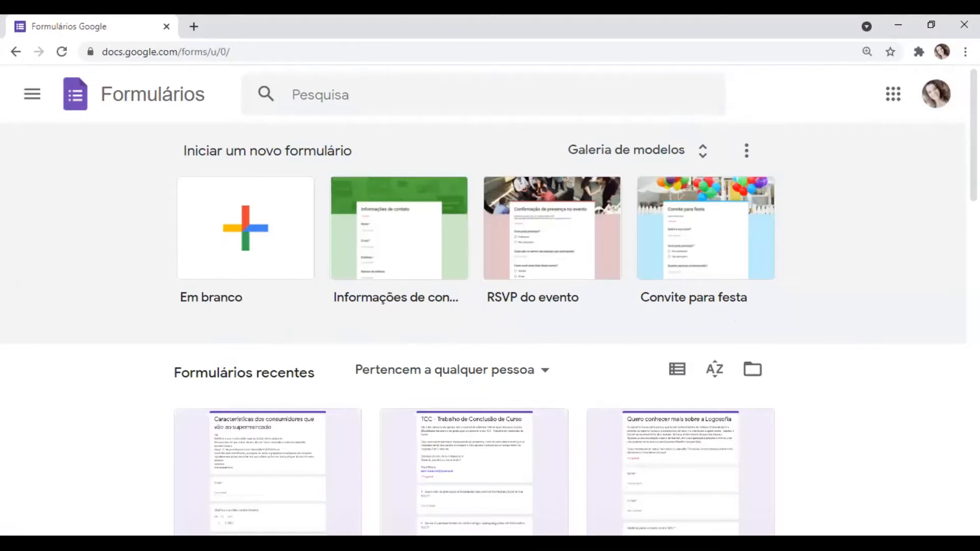
- Create a new blank form
scroll(490, 307, down, 2)
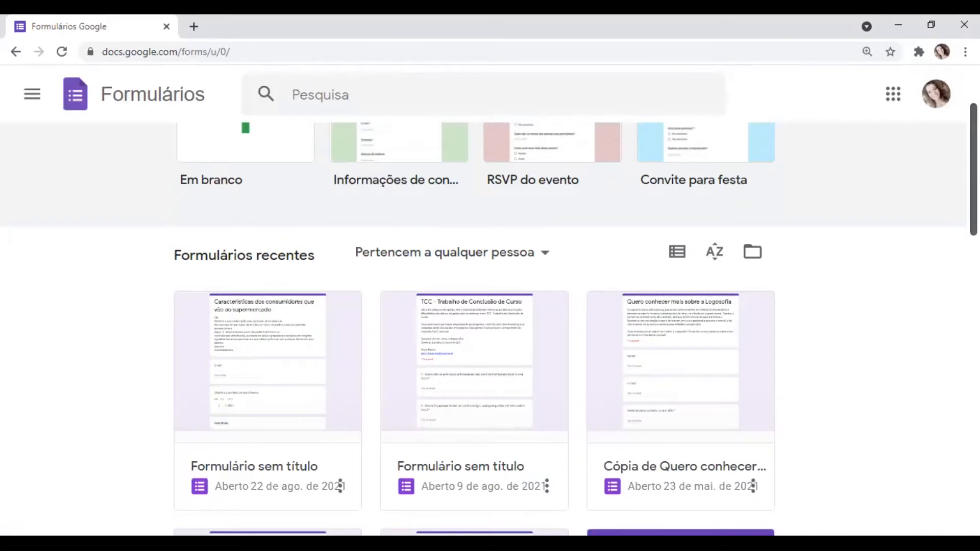
scroll(490, 306, up, 2)
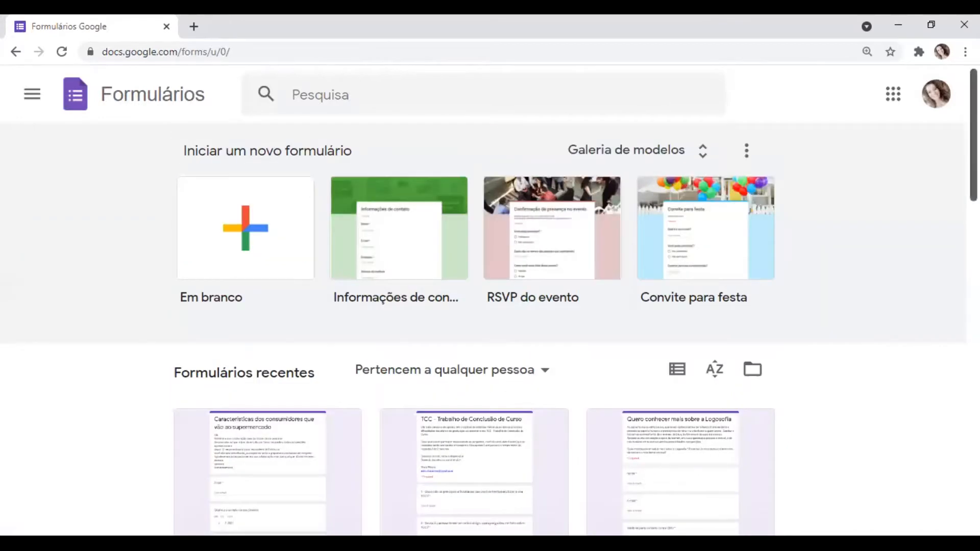
click(233, 251)
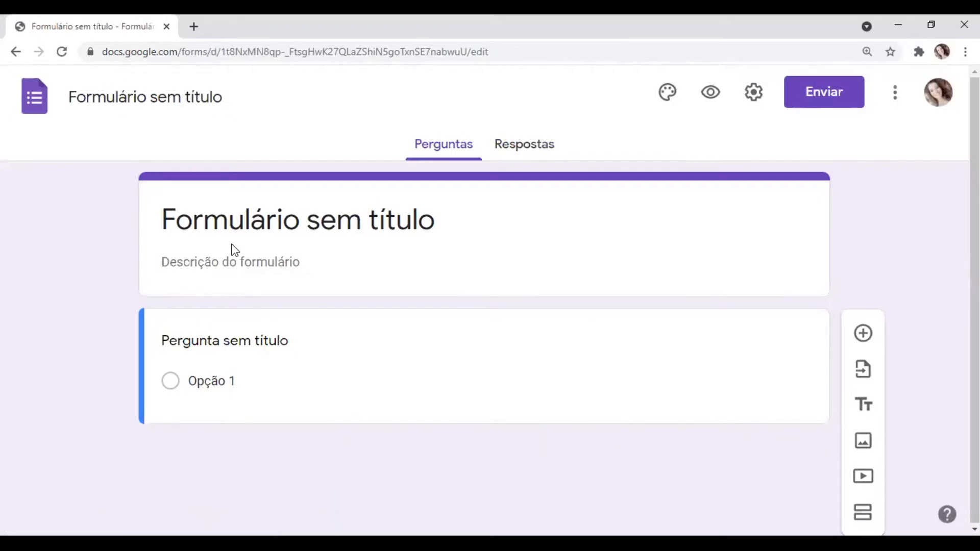
- Replace the form's title with "Características dos consumidores que vão ao supermercado"
click(251, 224)
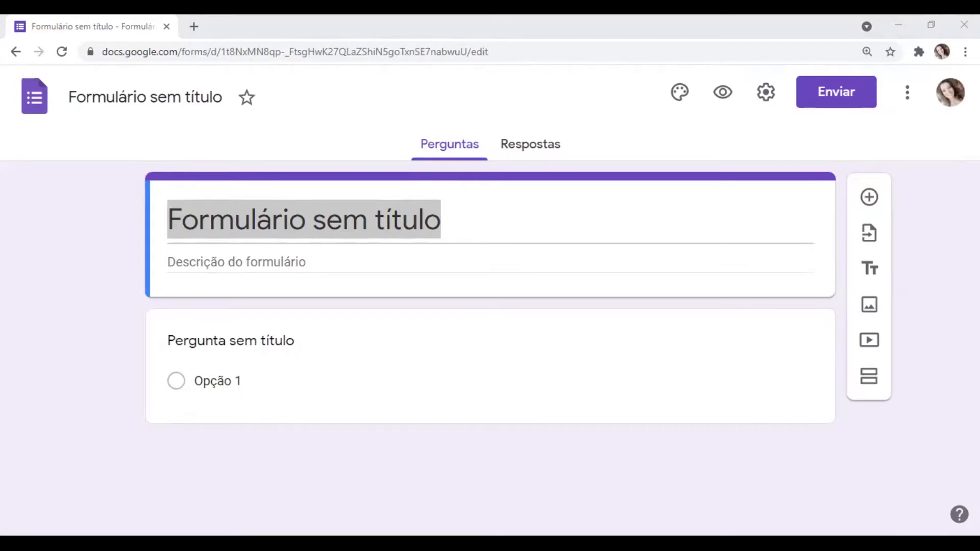
click(290, 280)
click(284, 220)
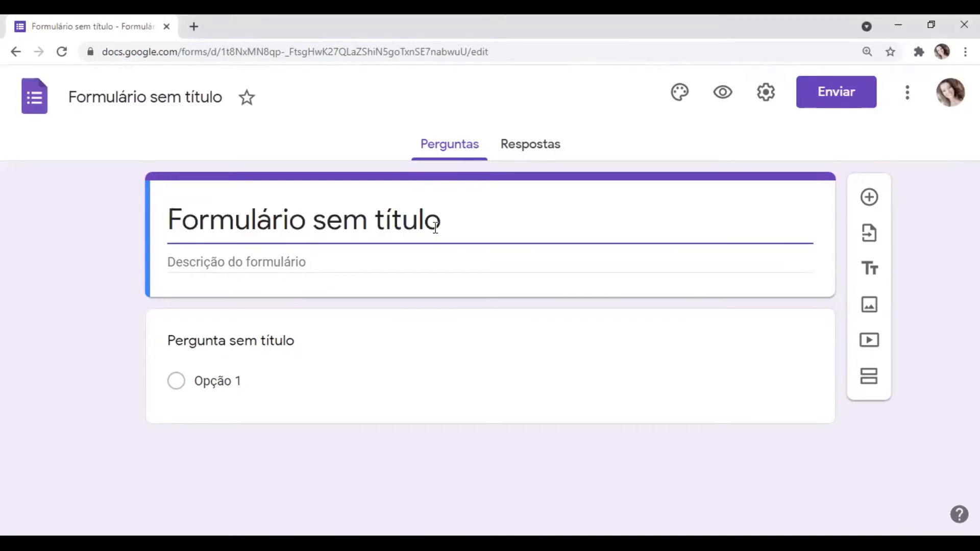
double_click(436, 227)
triple_click(436, 228)
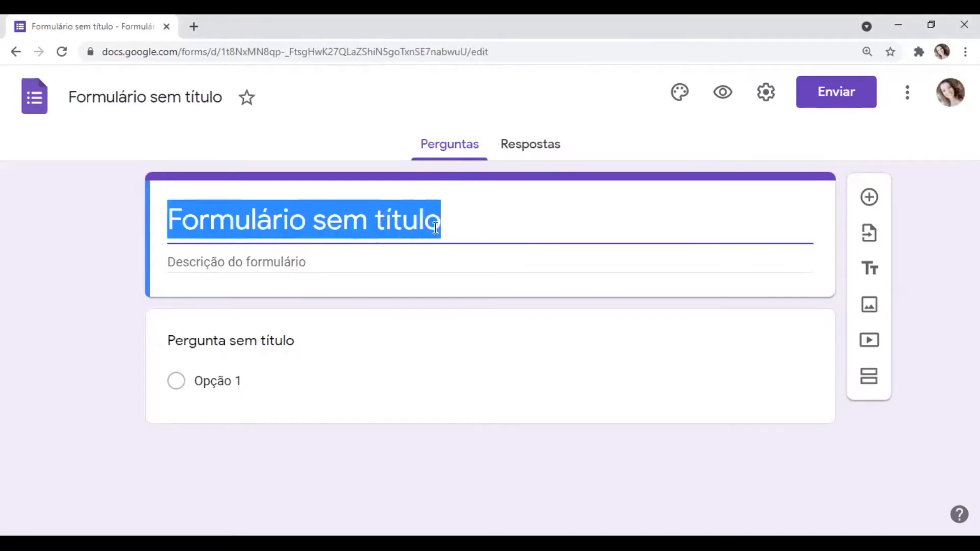
text(Características dos consumidores que vão ao supermercado)
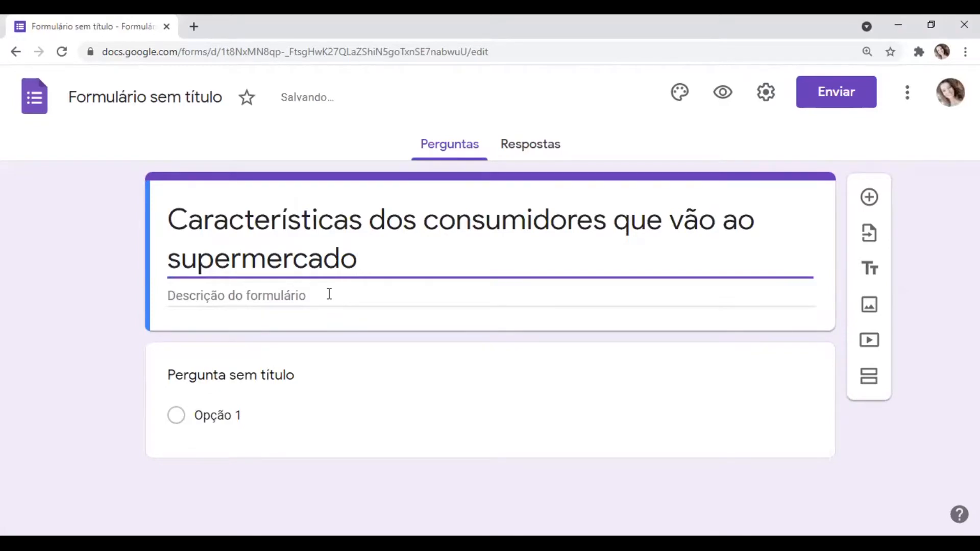
- Fill the form description with the copied survey invitation, from "Olá, Pedimos a sua colaboração" through the signature and "(e-mail de contato)" line
click(329, 294)
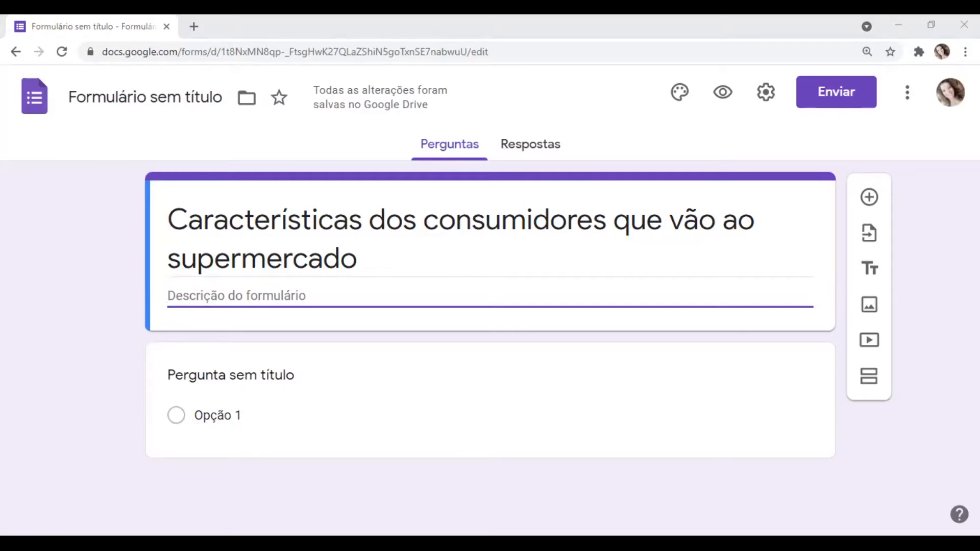
text(Olá, Pedimos a sua colaboração para participar desta pesquisa. Se concordar em participar do estudo, por favor, responda a todas as questões apresentadas a seguir. O tempo estimado para responder é de 3 minutos. Você não será identificado, as respostas serão agrupadas e analisadas em conjunto. Agradecemos antecipadamente a sua colaboração e se tiver qualquer dúvida entre em contato conosco. Atenciosamente. Thais (e-mail de contato))
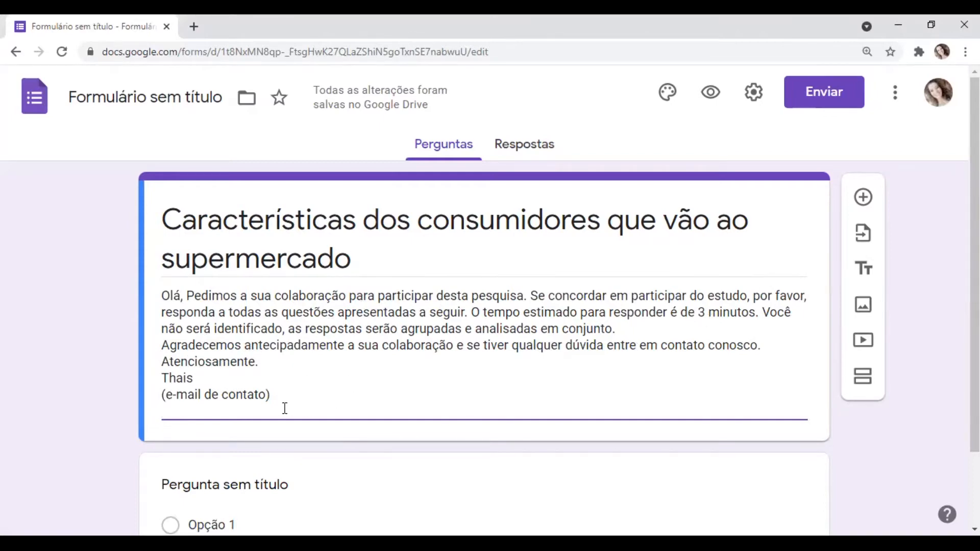
click(193, 378)
click(205, 398)
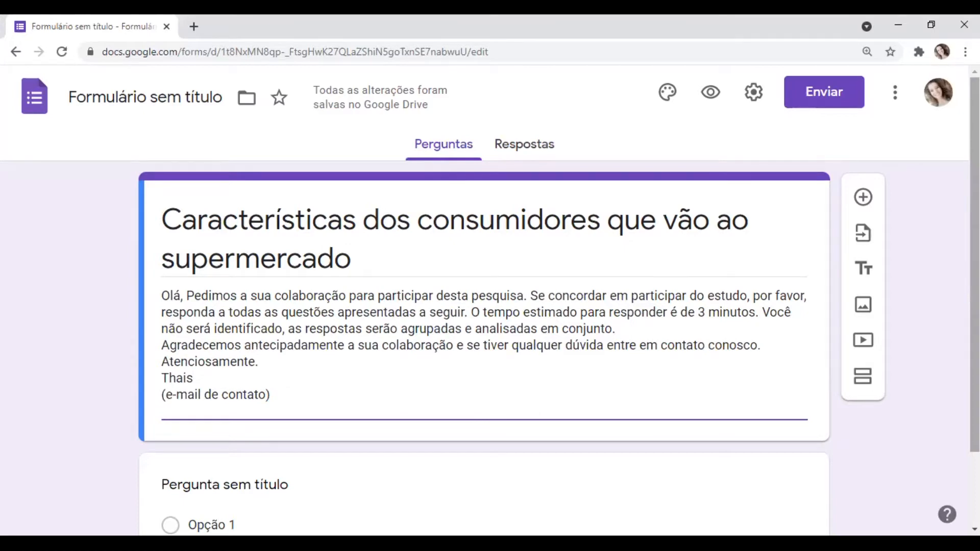
- Title the form's first question "Idade"
scroll(974, 266, down, 2)
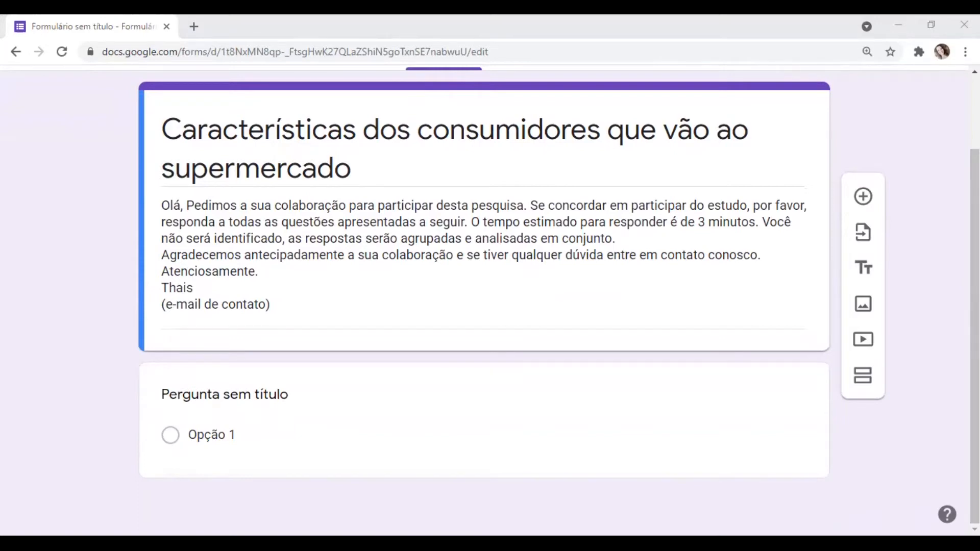
click(230, 403)
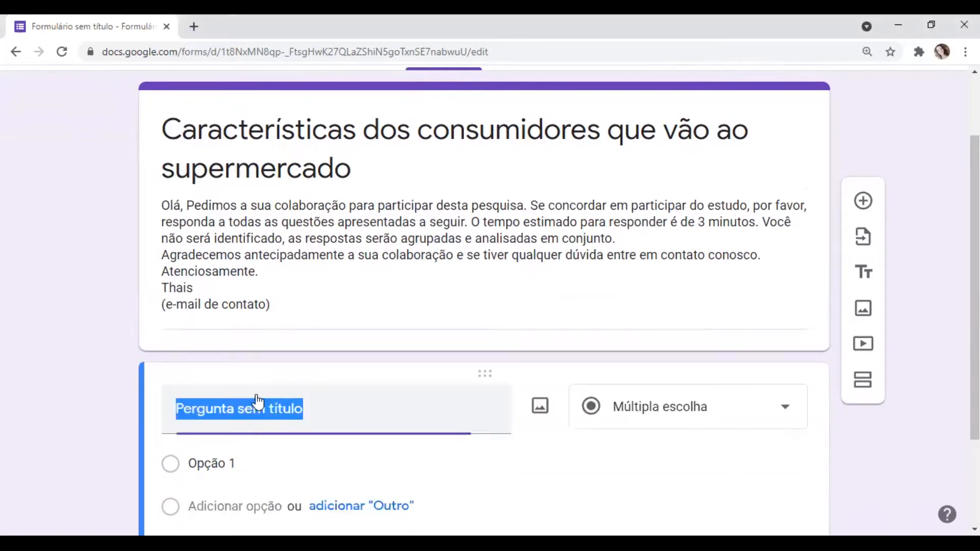
click(319, 409)
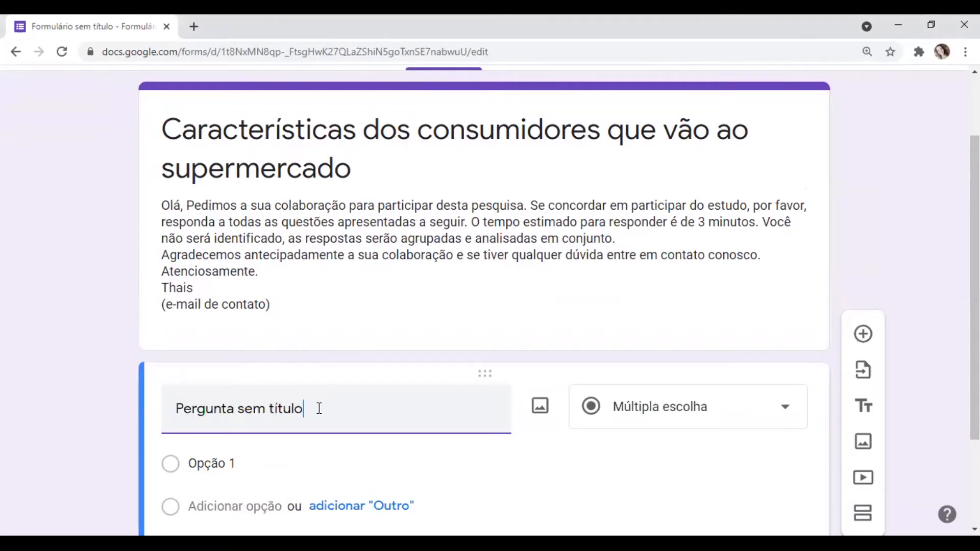
triple_click(307, 404)
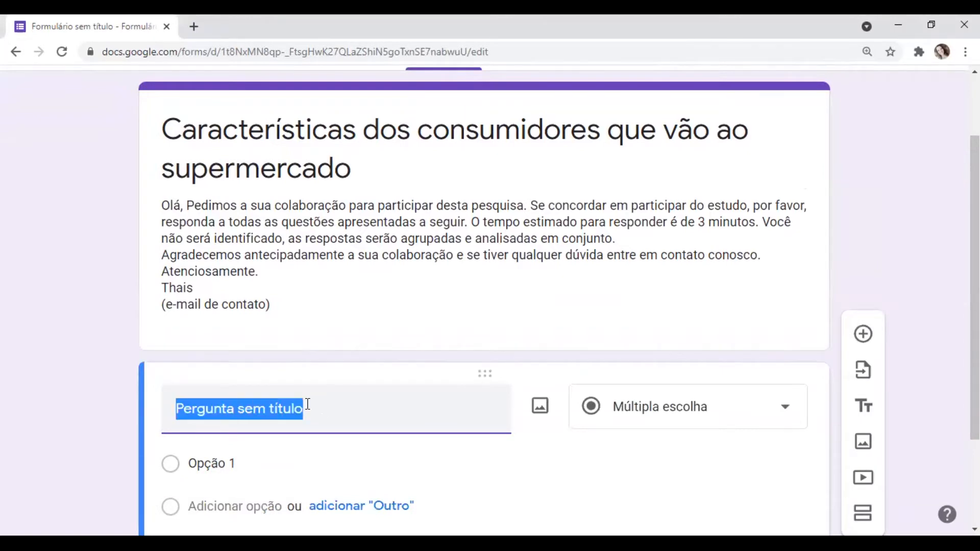
text(Idade)
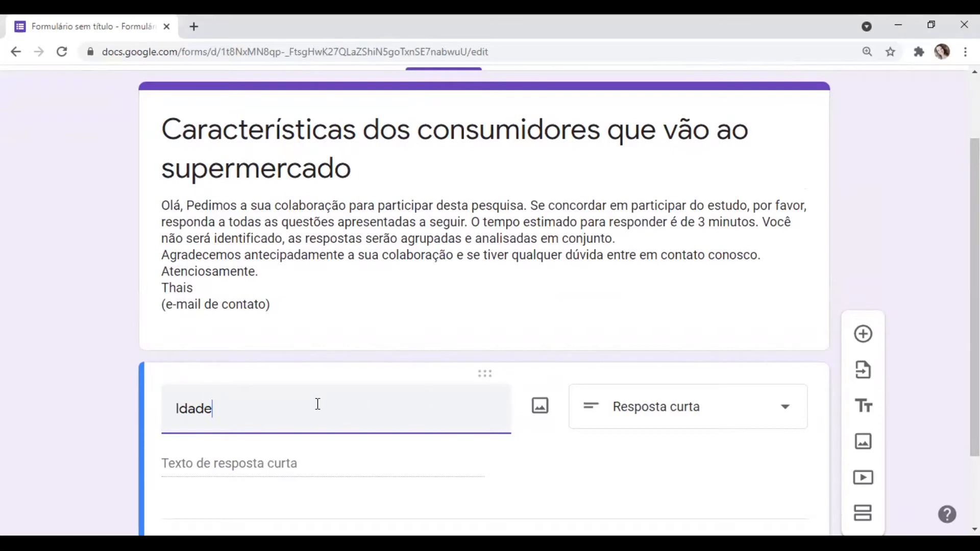
- Set the "Idade" question to the "Resposta curta" type and make it required
click(786, 418)
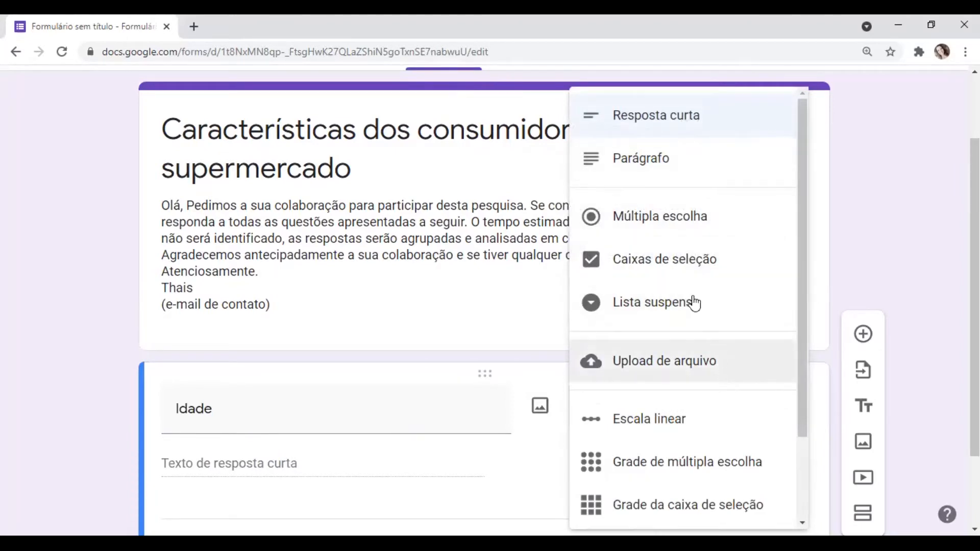
click(708, 118)
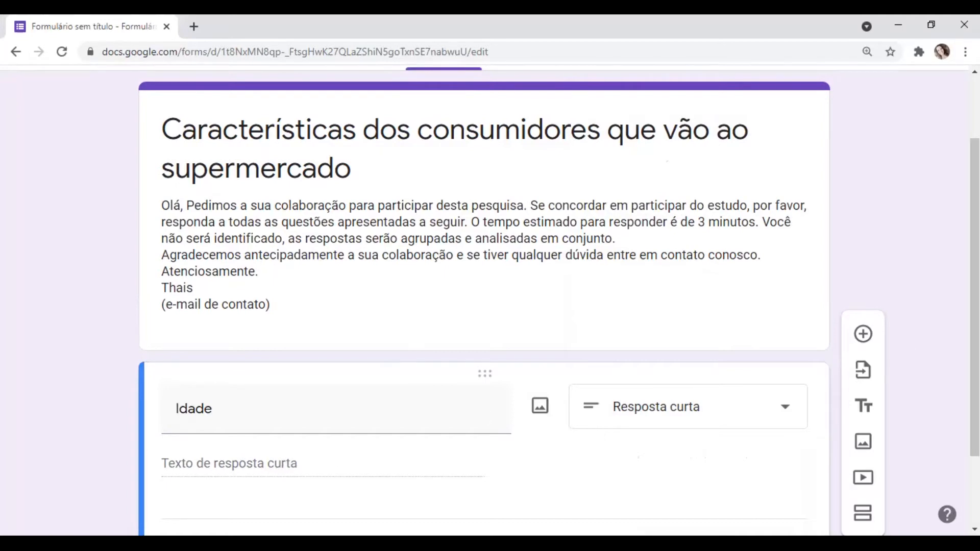
scroll(974, 296, down, 2)
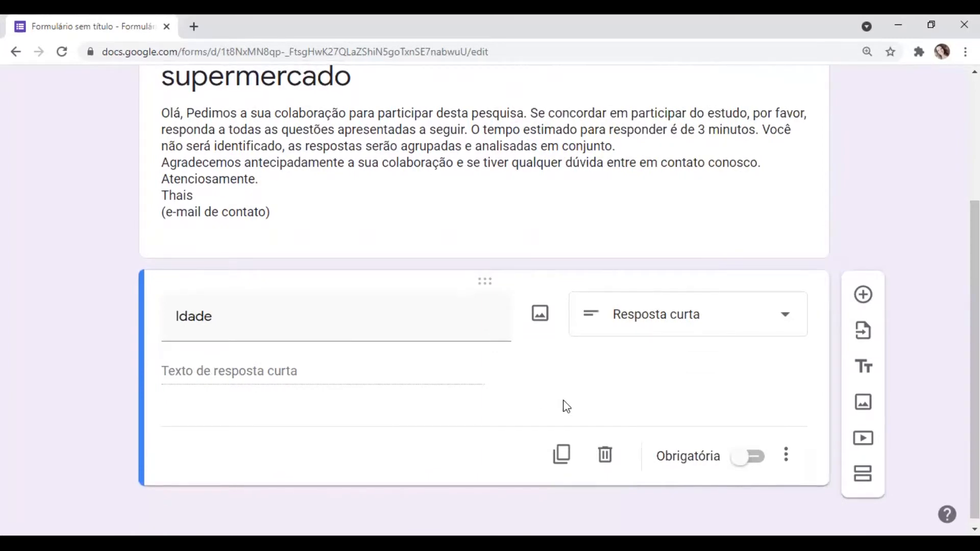
click(743, 466)
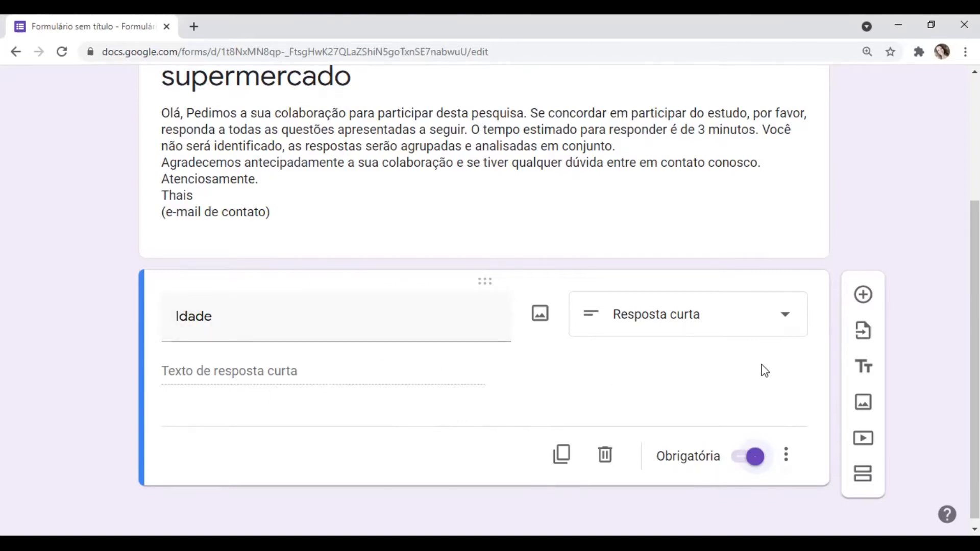
- Add a second question titled "Gênero" with the "Múltipla escolha" type
click(861, 301)
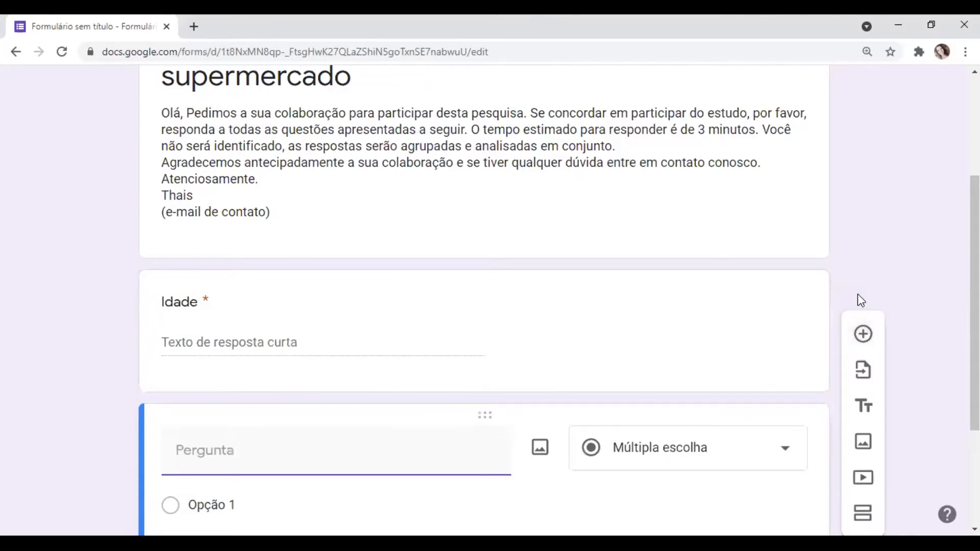
key(alt+Tab)
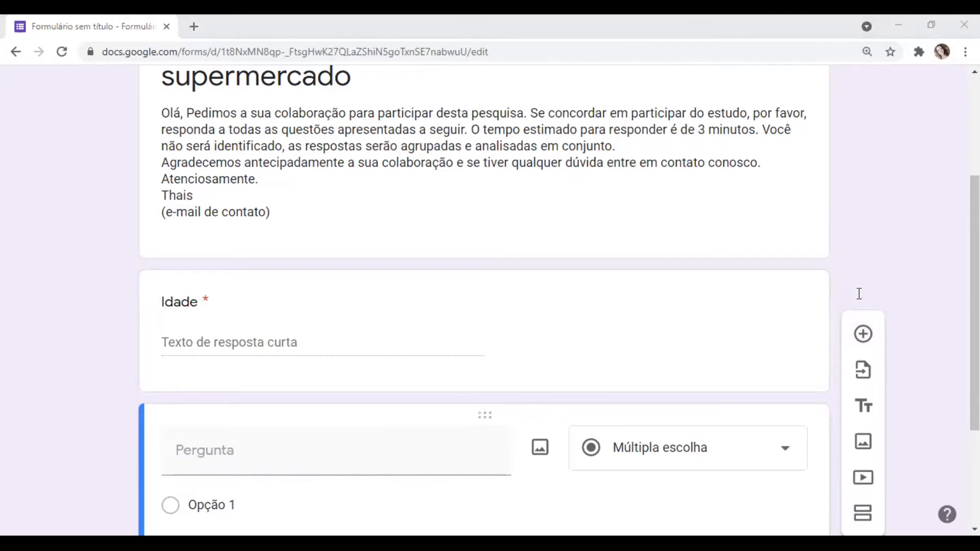
key(alt+Tab)
text(Gênero)
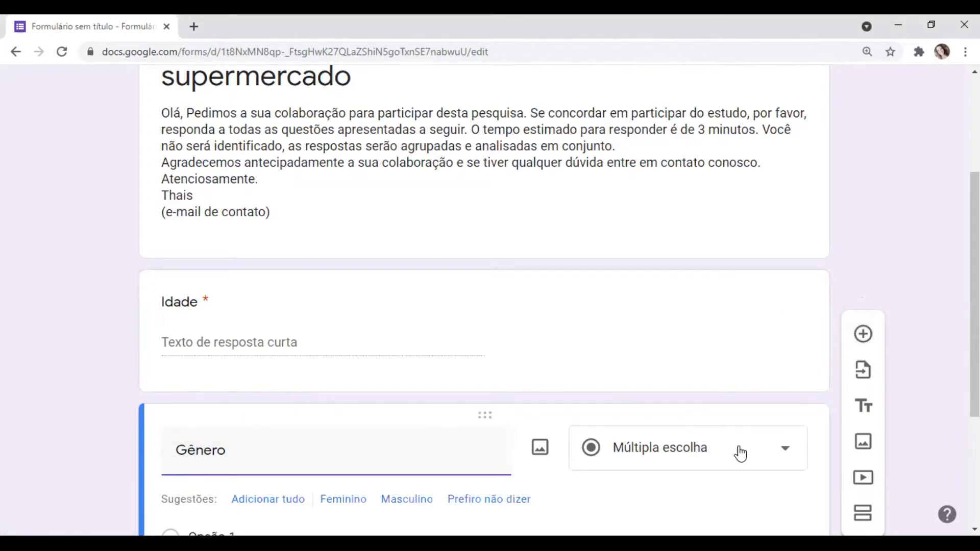
click(774, 454)
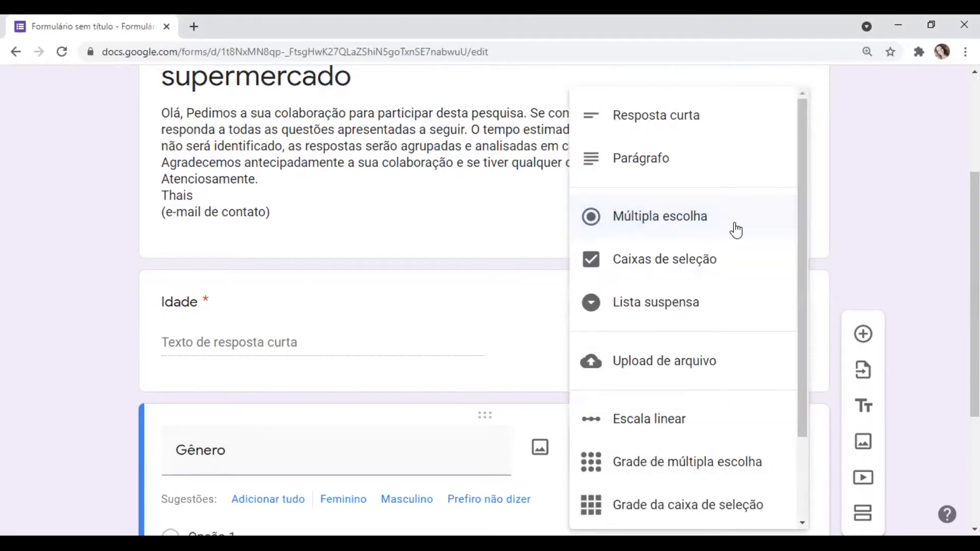
click(729, 221)
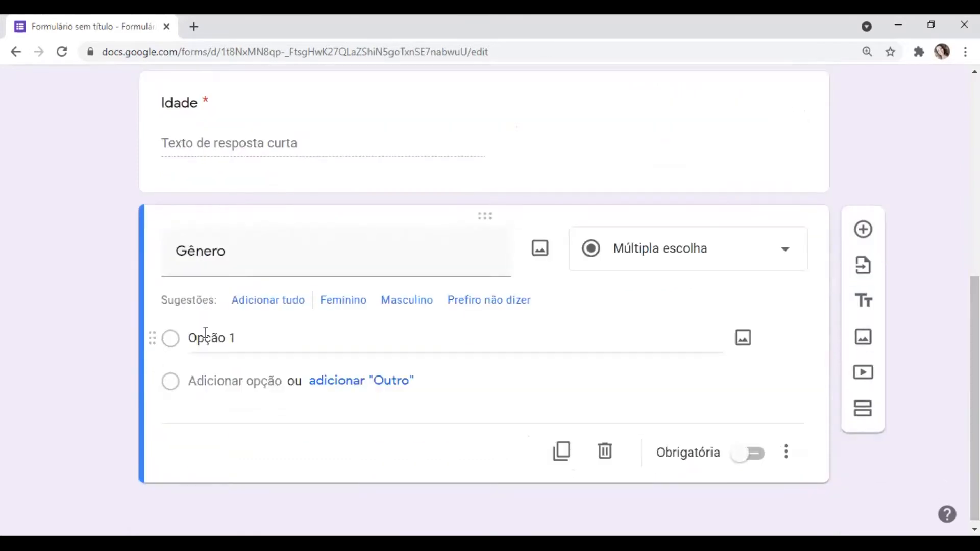
- Give the "Gênero" question the answer options "Feminino", "Masculino" and "Prefiro não dizer"
click(250, 340)
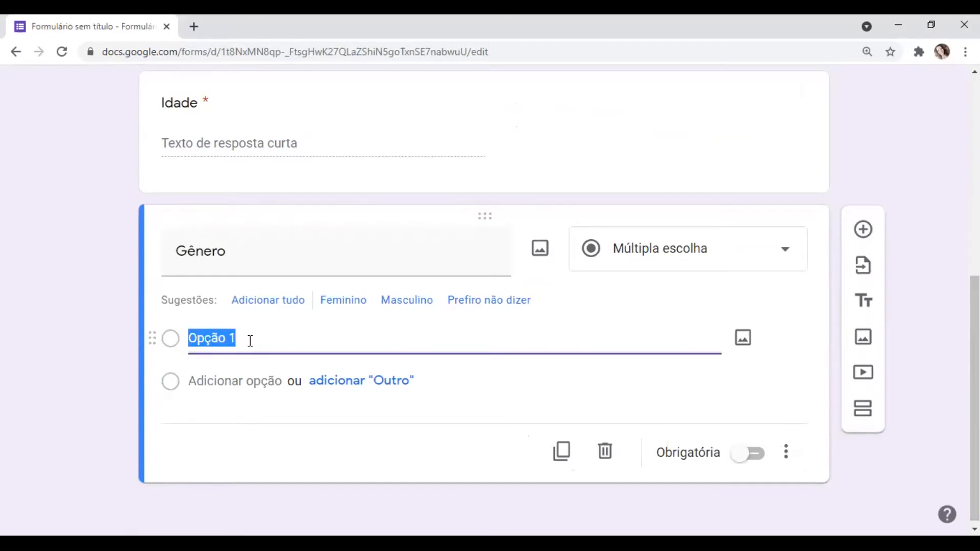
text(Femino)
key(BackSpace)
text(inino)
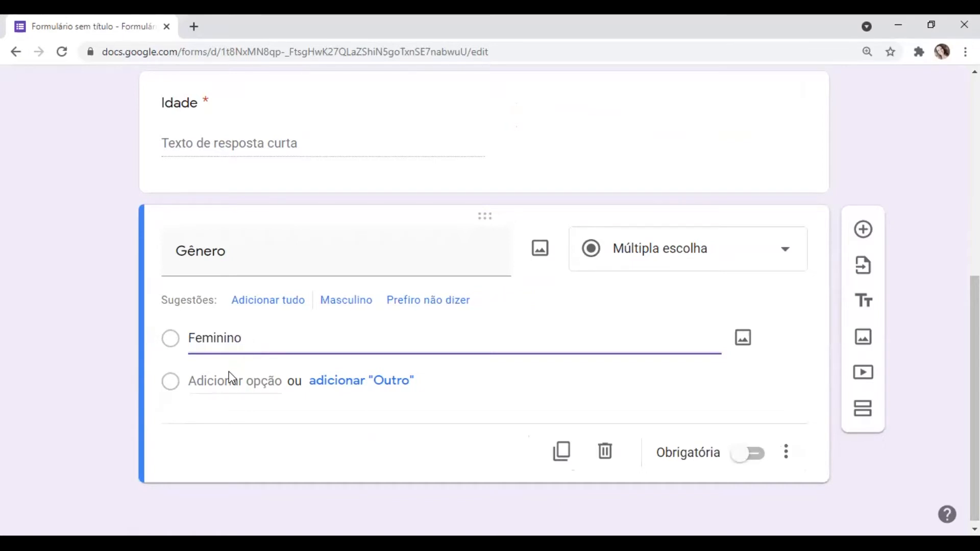
click(214, 382)
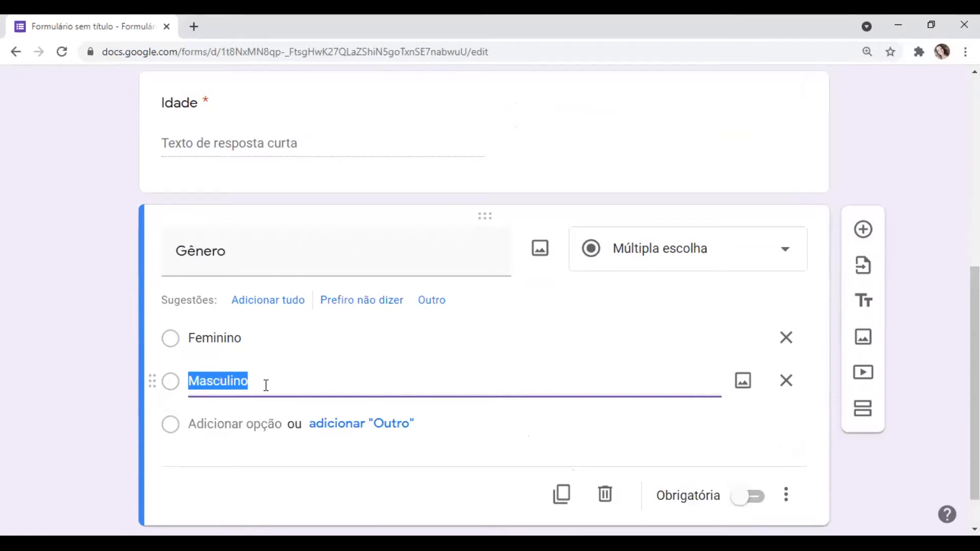
click(243, 425)
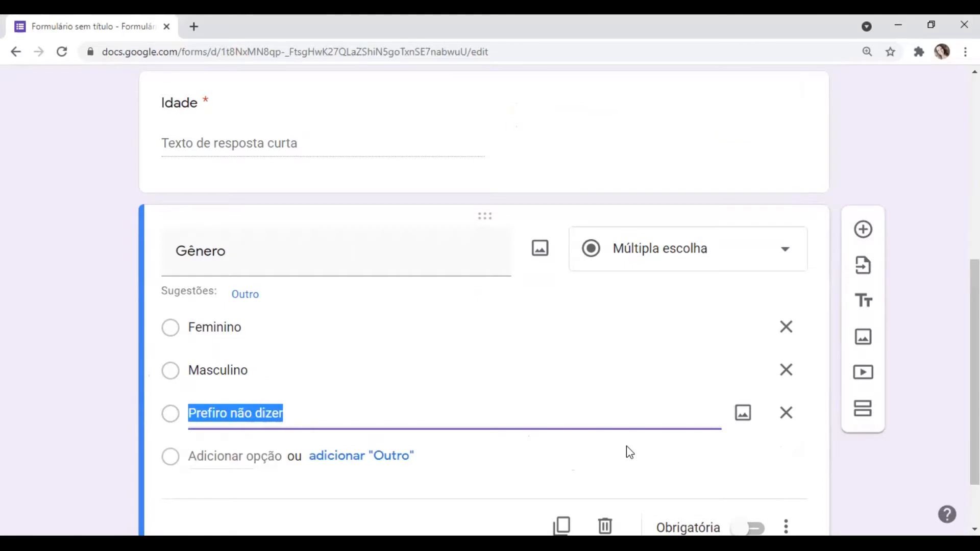
- Make the "Gênero" question required
click(794, 461)
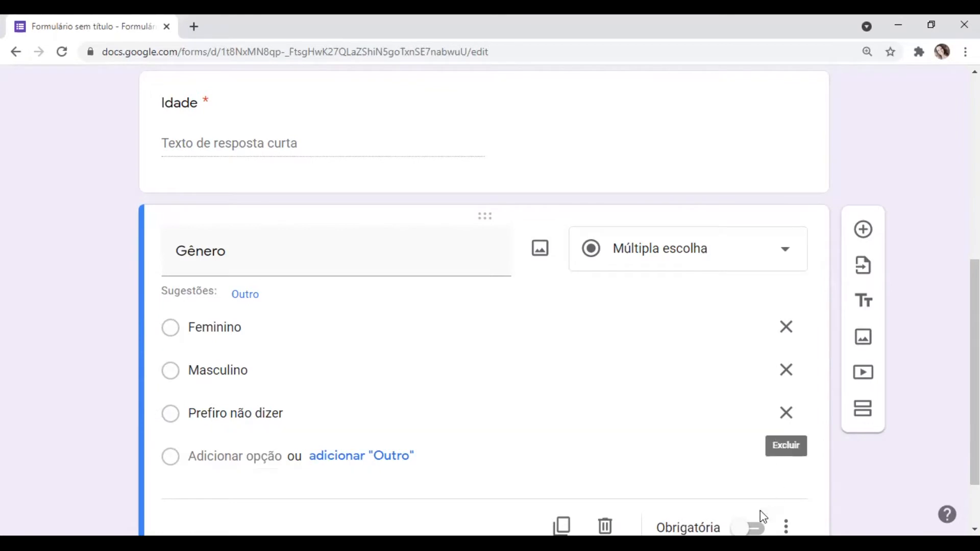
click(748, 528)
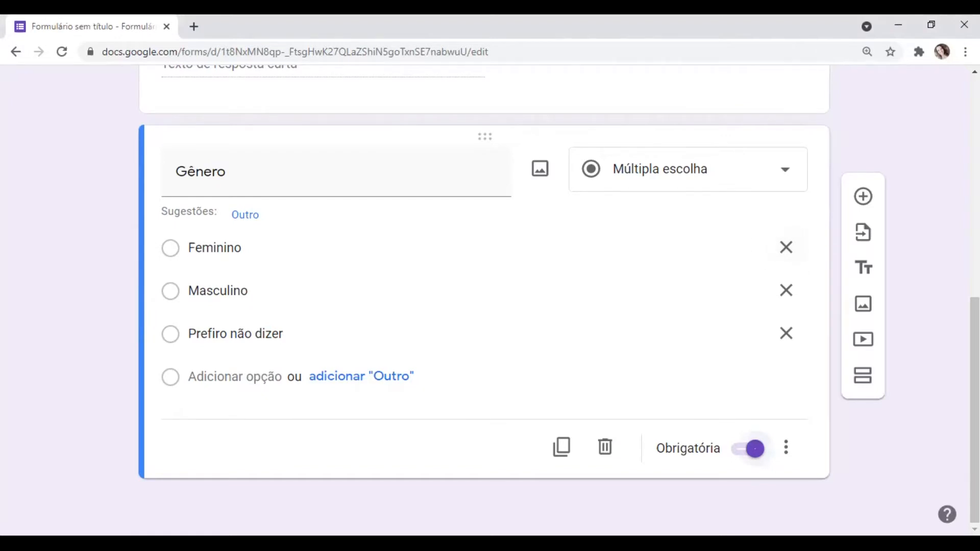
- Add a question titled "Ao fazer compras no supermercado, quais são os seus dois principais critérios de escolha quanto a: Alimentos?" with the "Caixas de seleção" type
scroll(485, 306, up, 3)
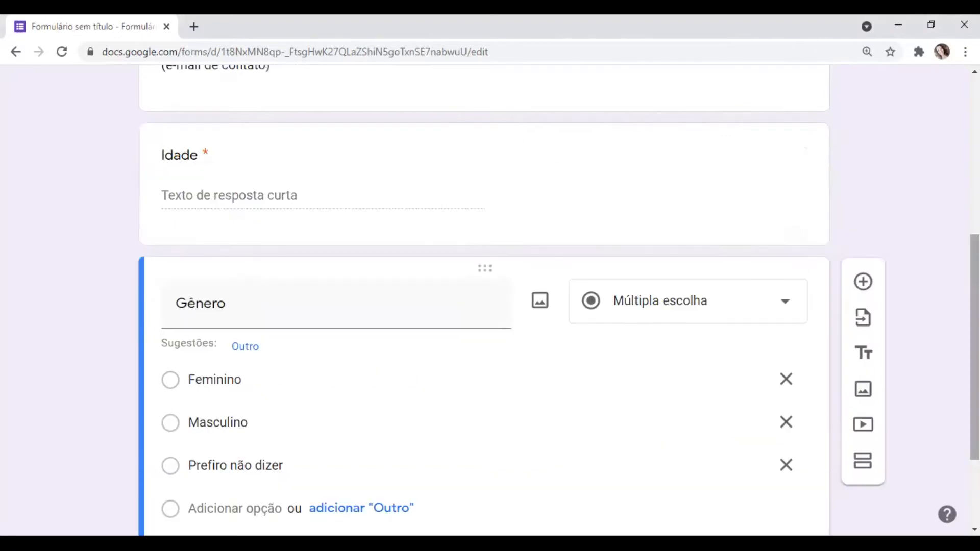
click(863, 282)
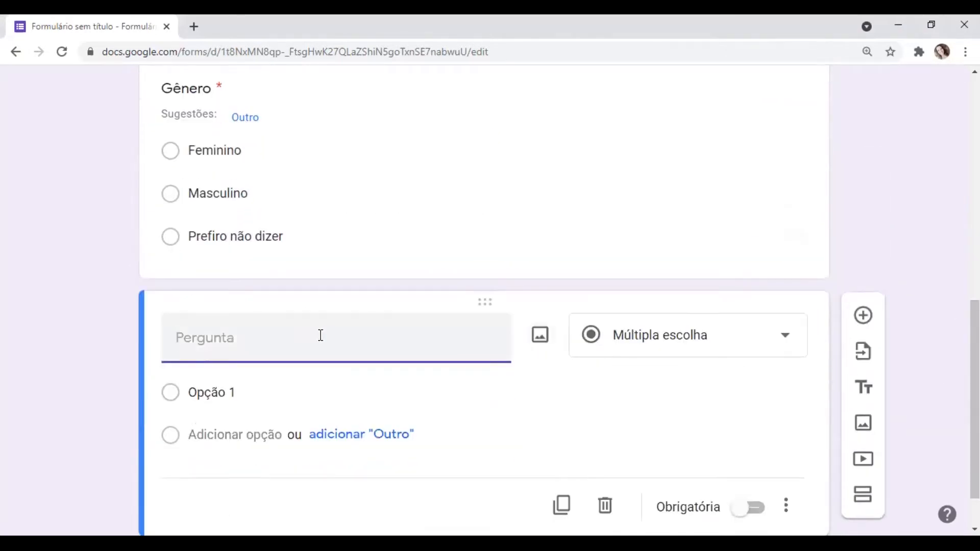
text(3.	Ao fazer compras no supermercado, quais são os seus dois principais critérios de escolha quanto a: Alimentos?)
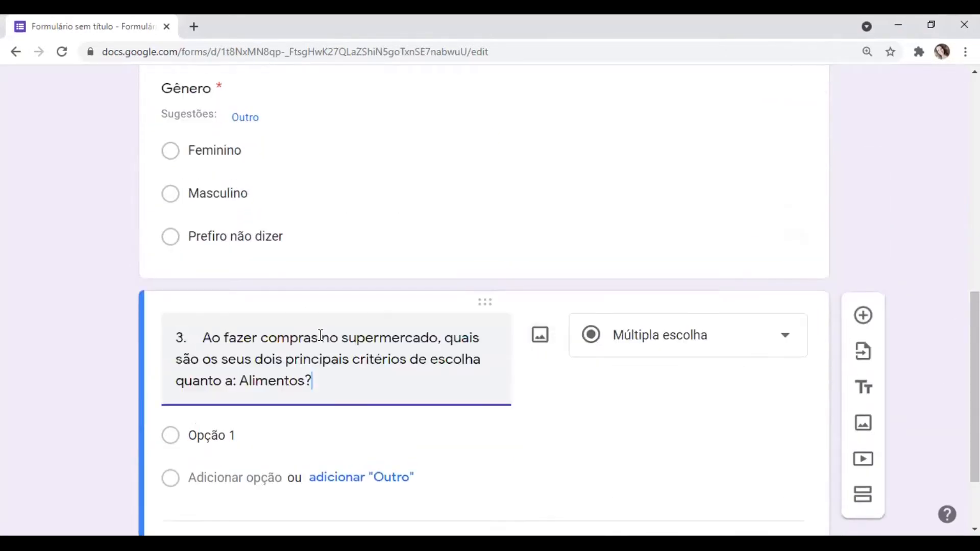
click(203, 339)
key(BackSpace)
key(BackSpace)
key(BackSpace)
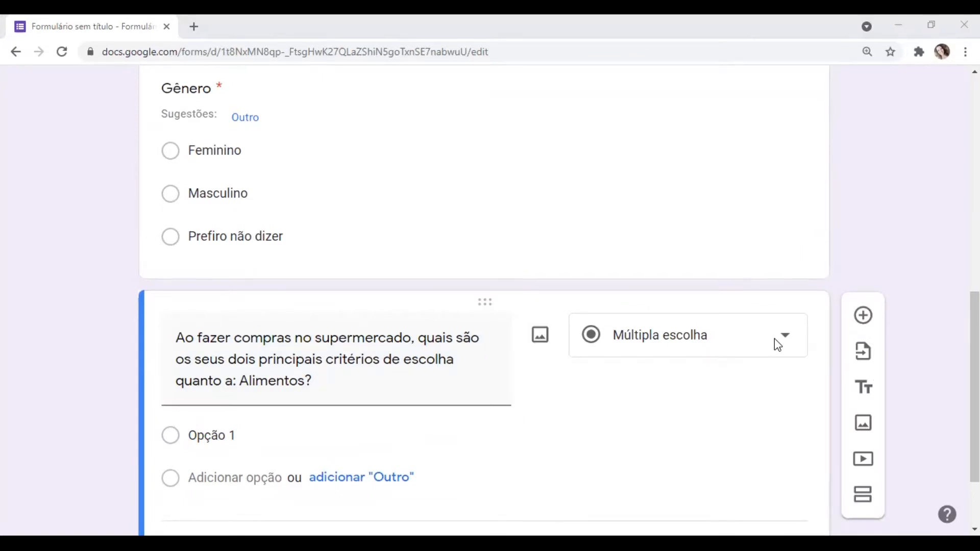
click(791, 349)
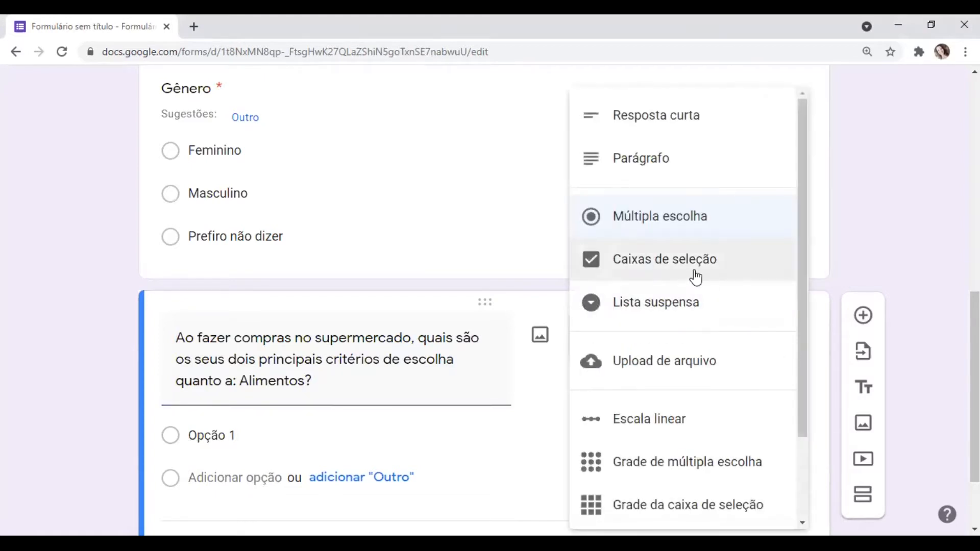
click(658, 262)
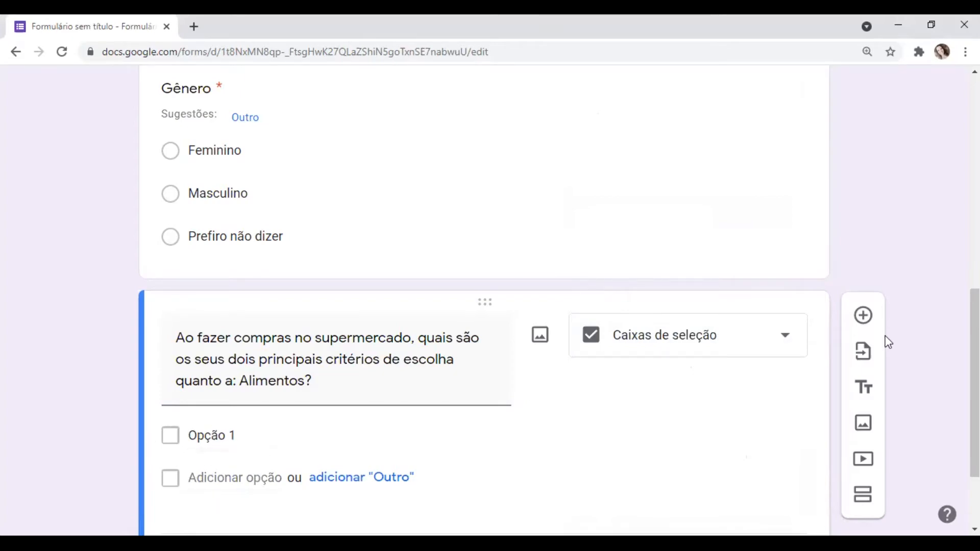
- Enter the "Alimentos" question's first two options, "A. Produtos com marcas mais conhecidas" and "B. Produtos com preços mais baixos", from the drafted questionnaire
scroll(975, 383, down, 3)
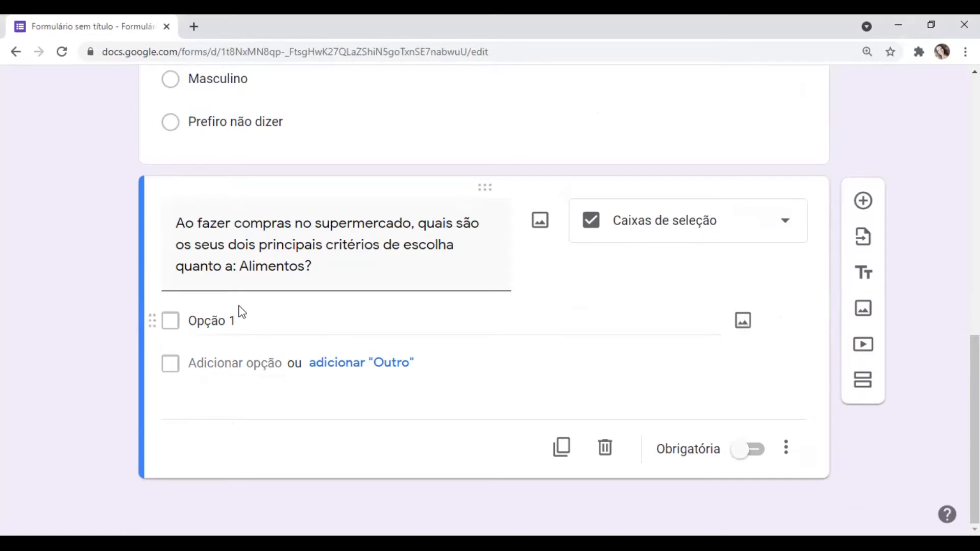
key(alt+Tab)
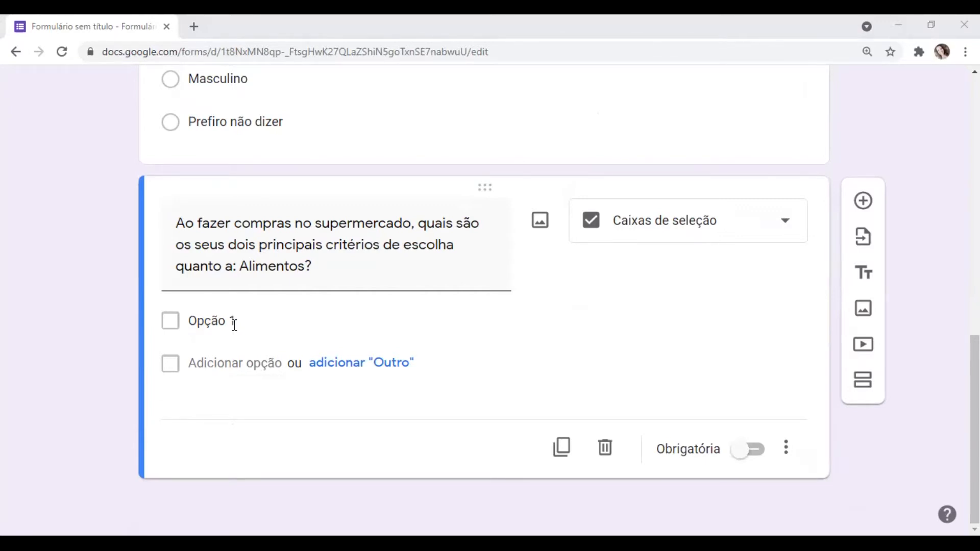
click(235, 325)
text(A. Produtos com marcas mais conhecidas)
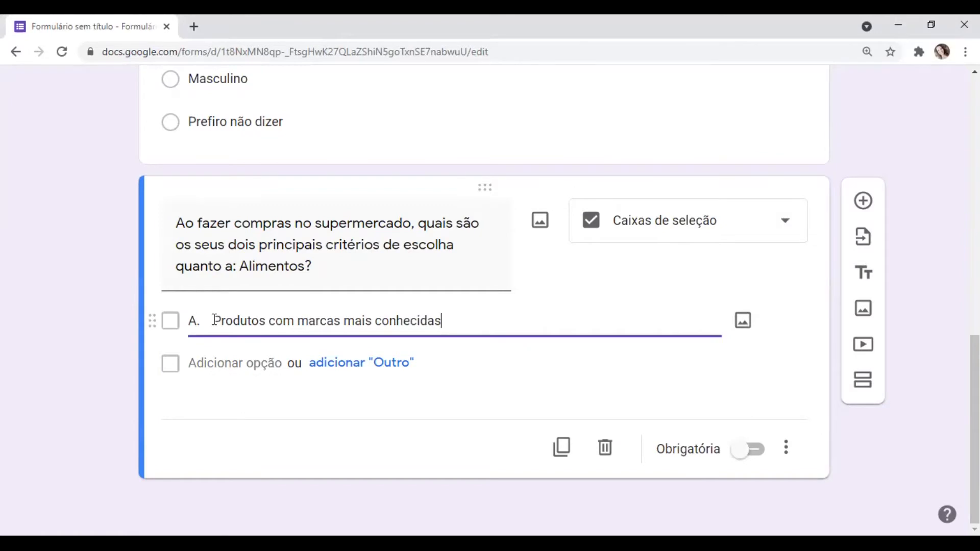
click(248, 363)
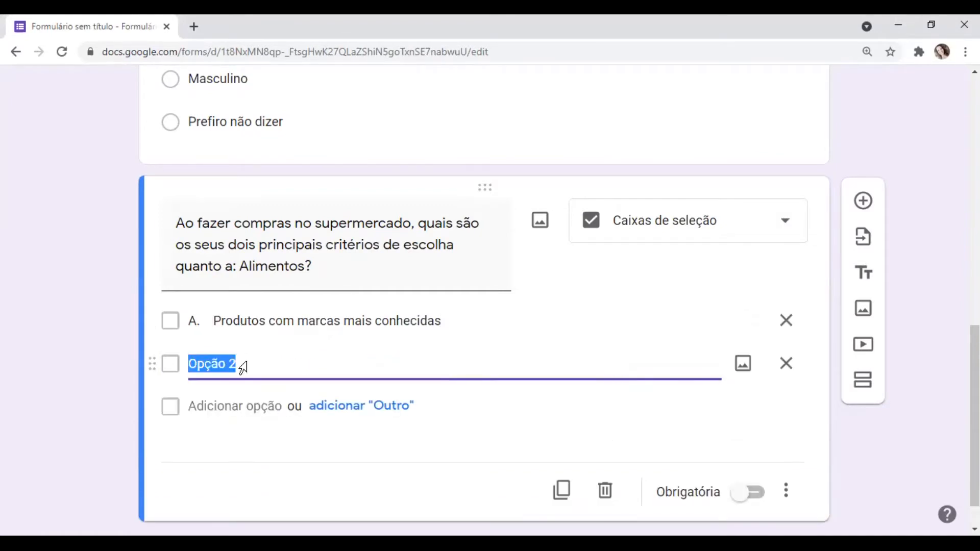
key(alt+Tab)
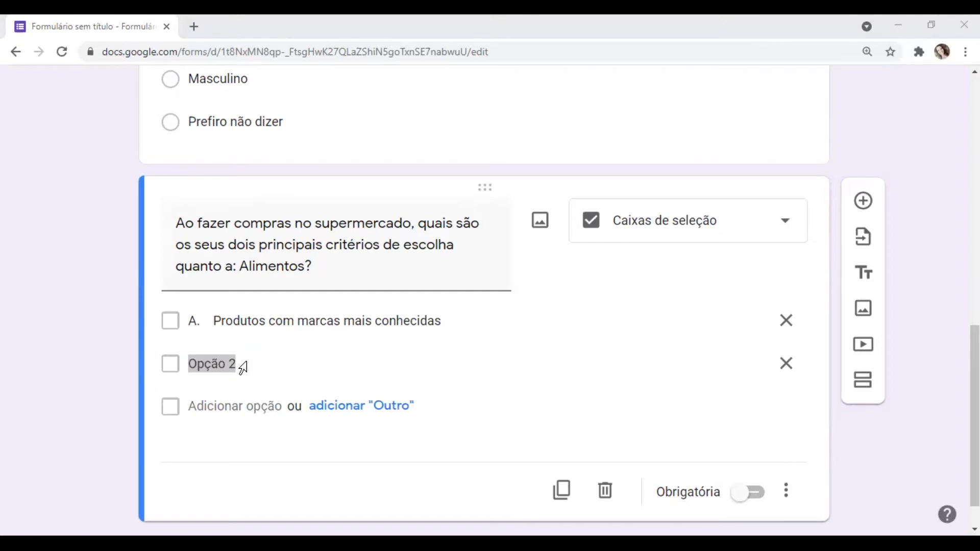
key(alt+Tab)
text(B.	Produtos com preços mais baixos)
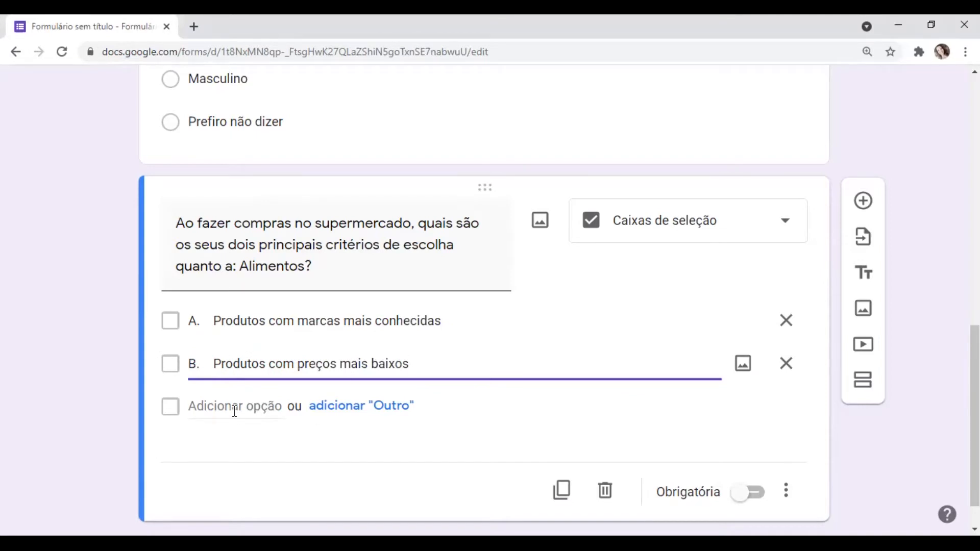
- Add the options "C. Produtos com qualidade" and "D. Produtos em promoção" to the "Alimentos" question from the drafted questionnaire
key(alt+Tab)
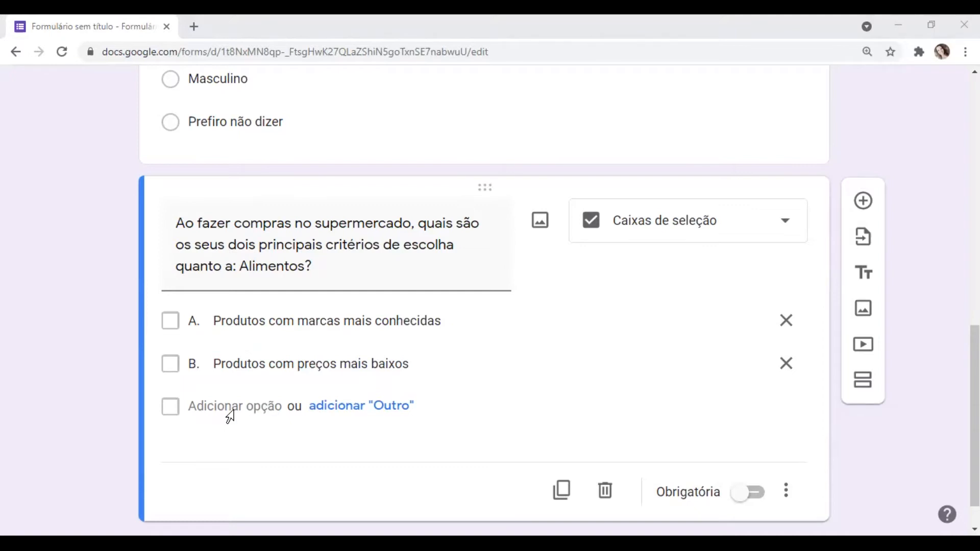
click(210, 405)
text(C.	Produtos com qualidade)
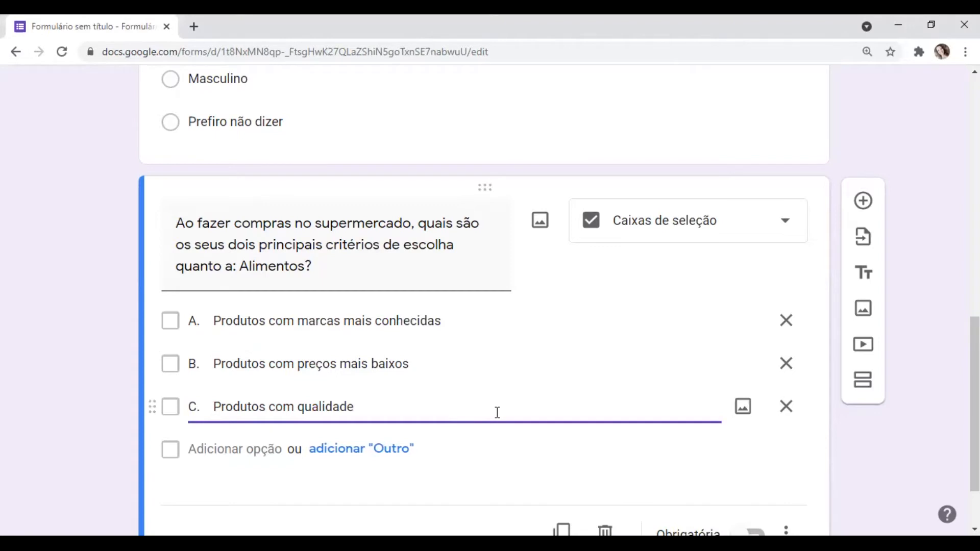
key(alt+Tab)
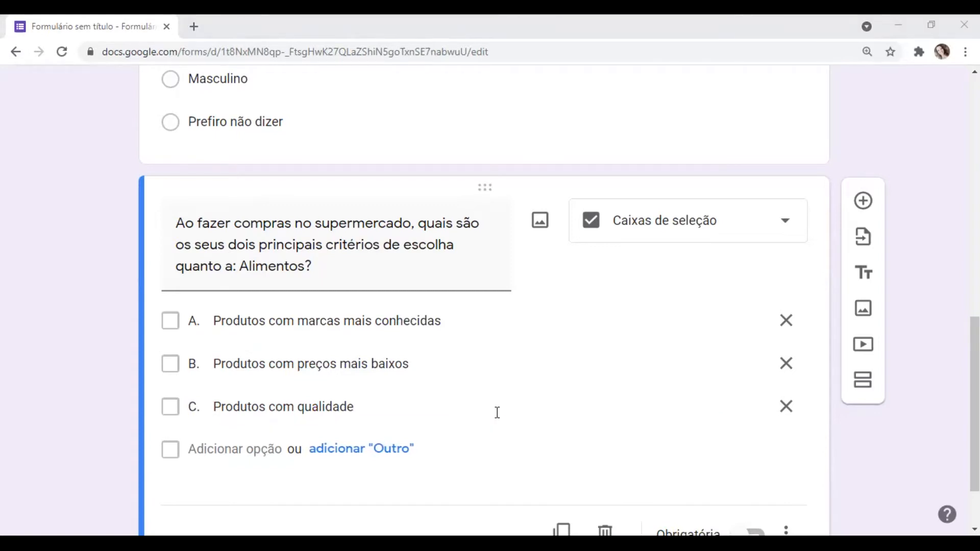
key(alt+Tab)
click(238, 450)
text(Produtos em promoção)
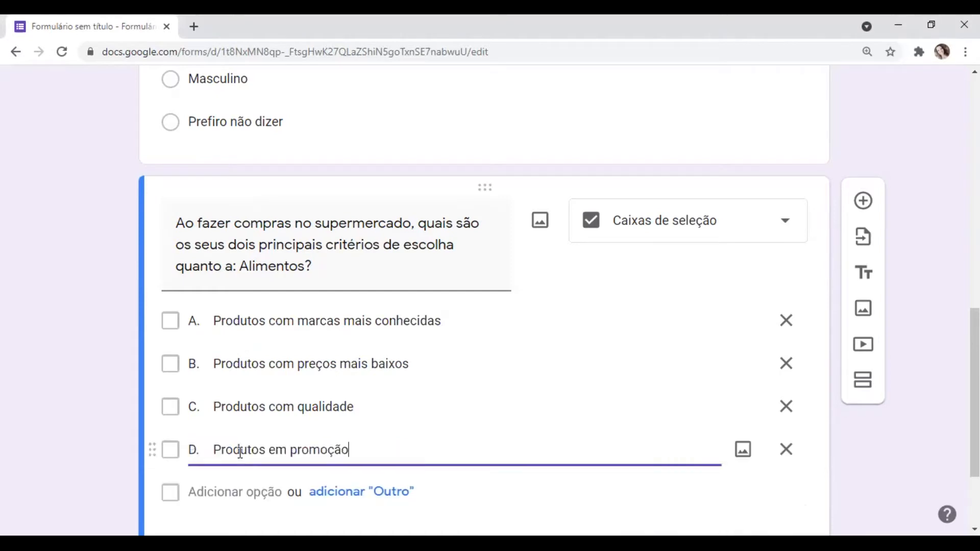
- Add "E. Outro:" as a regular fifth option of the "Alimentos" question and delete it again
click(230, 489)
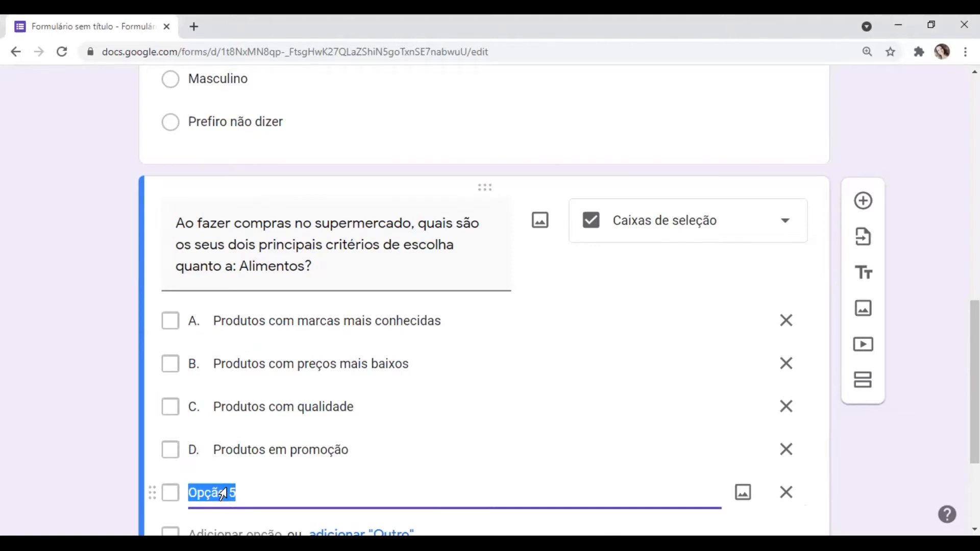
key(alt+Tab)
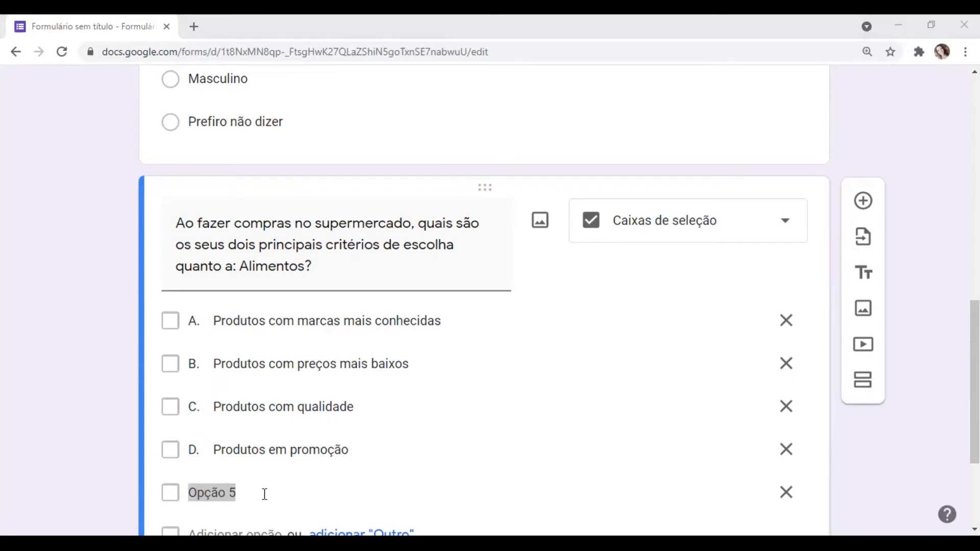
key(alt+Tab)
text(E.	Outro:)
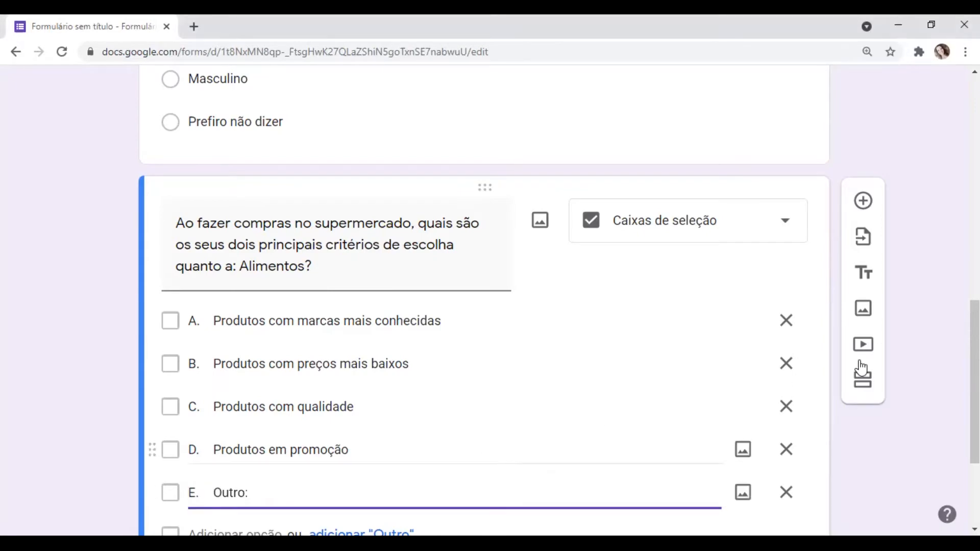
scroll(902, 381, down, 2)
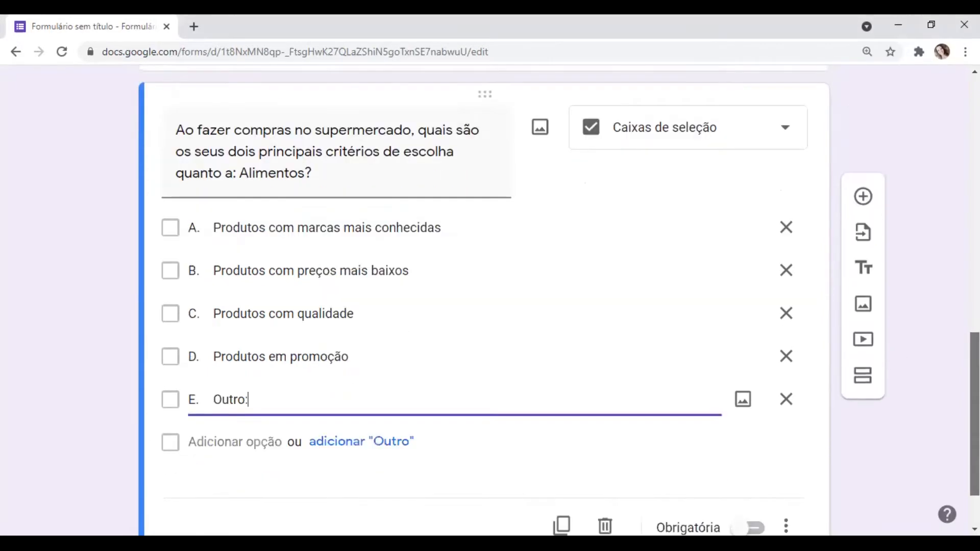
click(787, 401)
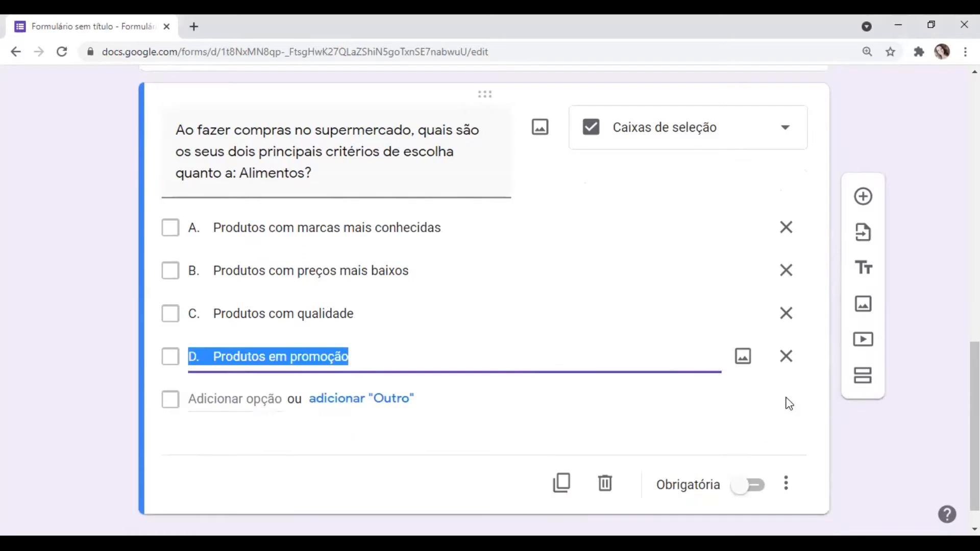
- Add the built-in "Outro" answer to the "Alimentos" question and remove the superfluous "Opção 5"
click(257, 398)
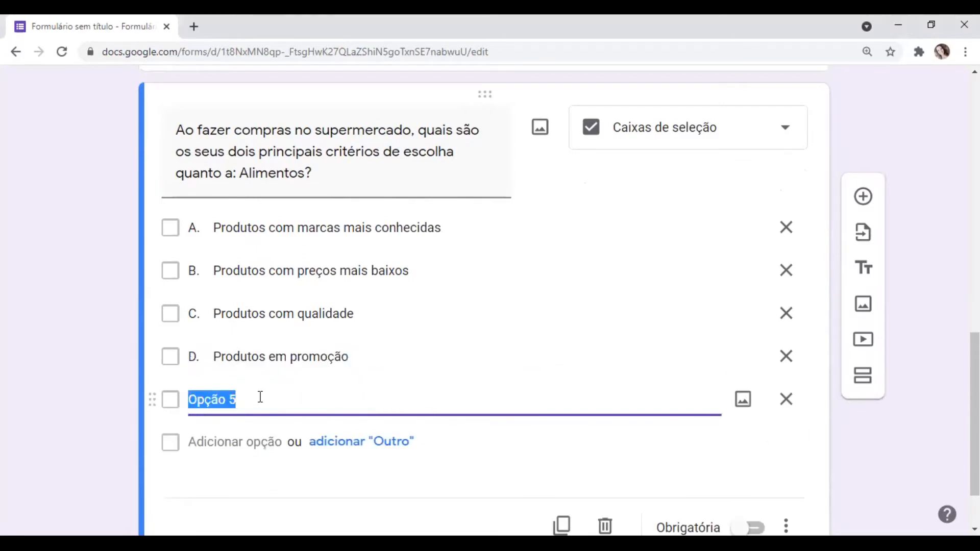
click(358, 444)
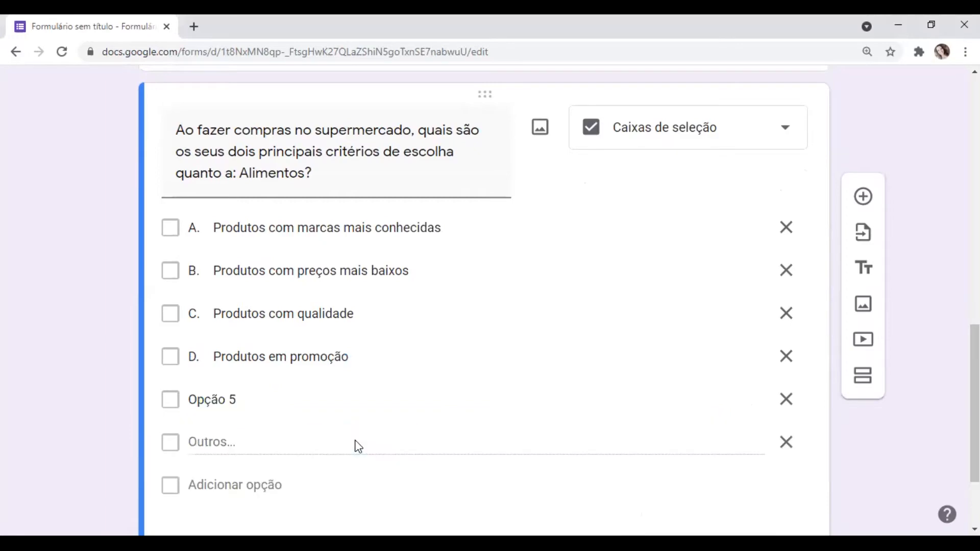
click(786, 400)
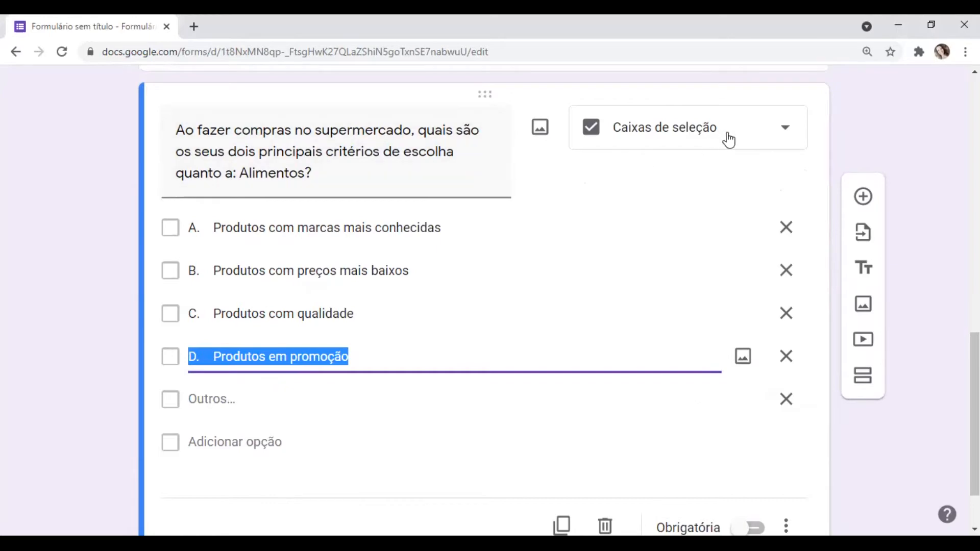
click(770, 147)
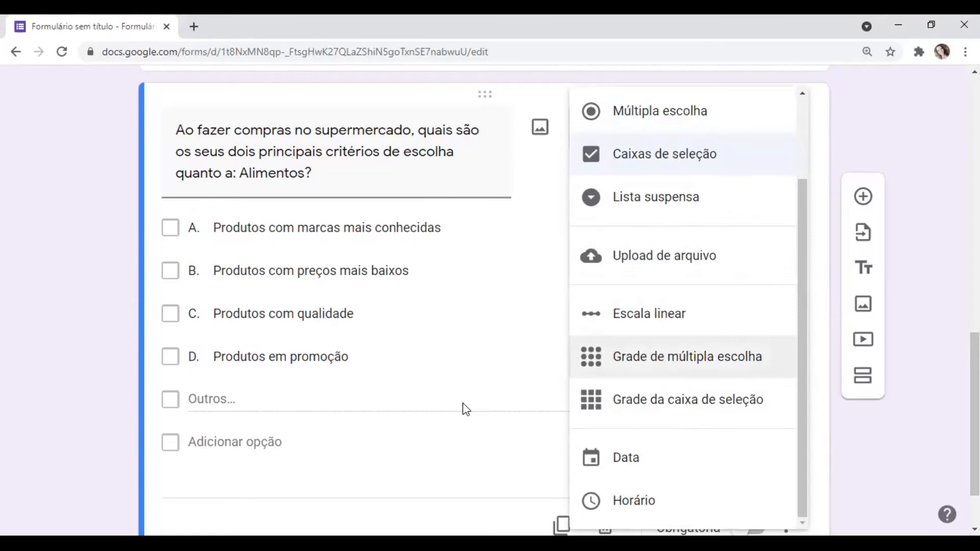
click(466, 409)
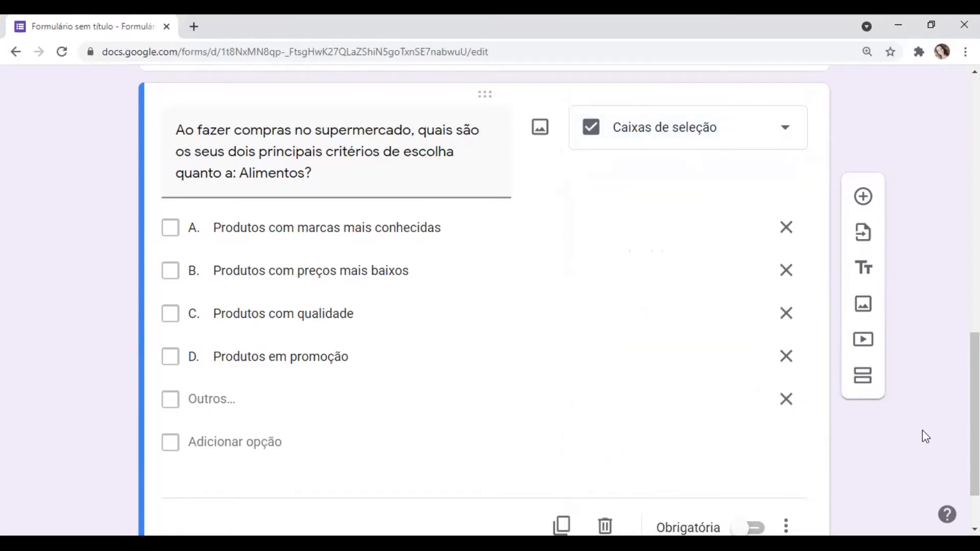
- Make the "Alimentos" question required
scroll(975, 408, down, 1)
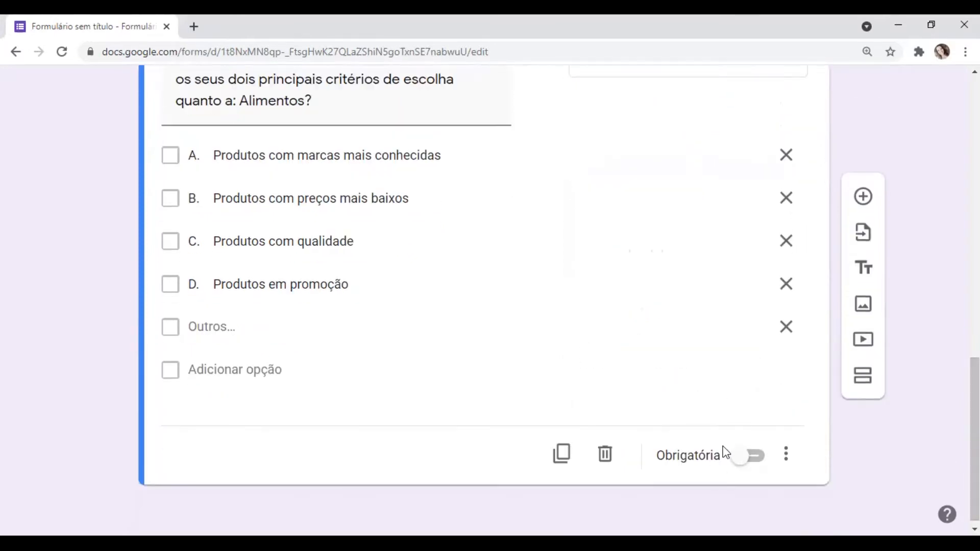
click(737, 457)
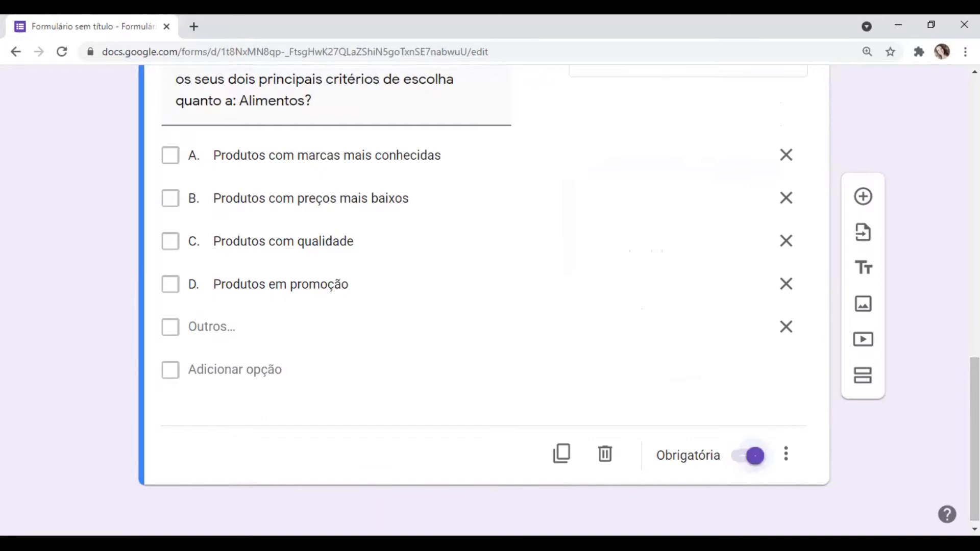
- Add a new question titled "Qual é o seu grau de escolaridade?" without its number, using the "Lista suspensa" answer type
scroll(975, 439, up, 2)
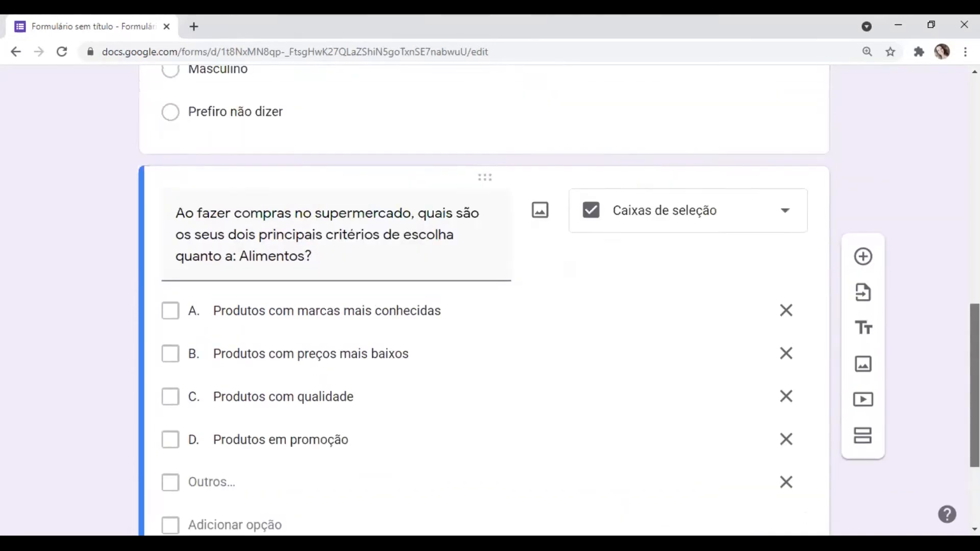
scroll(975, 383, up, 1)
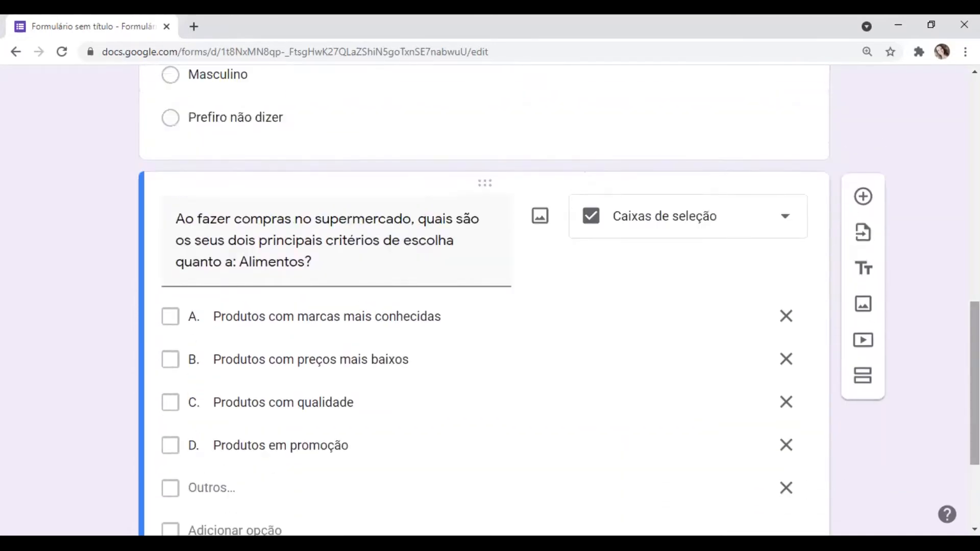
scroll(975, 367, up, 1)
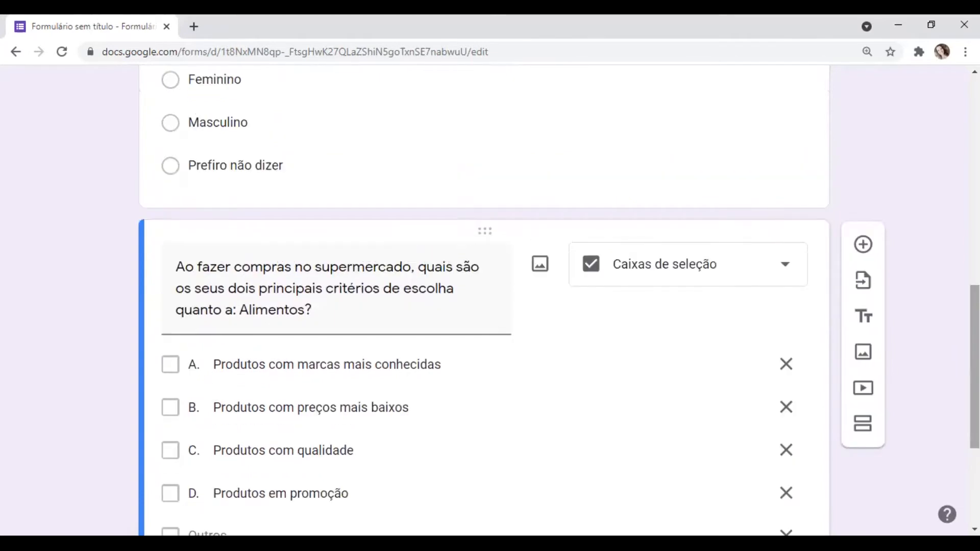
click(862, 246)
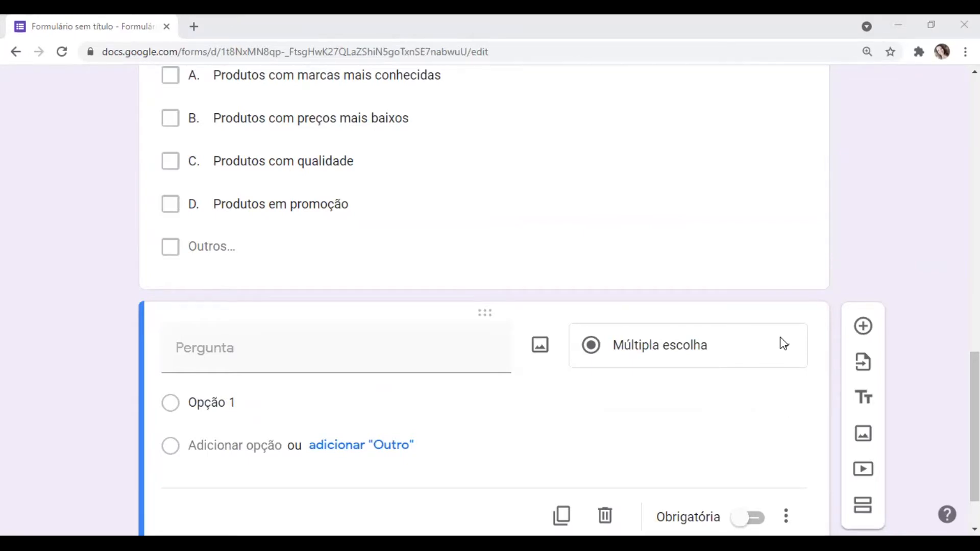
click(208, 346)
text(4. Qual é o seu grau de escolaridade?)
click(203, 347)
key(BackSpace)
key(BackSpace)
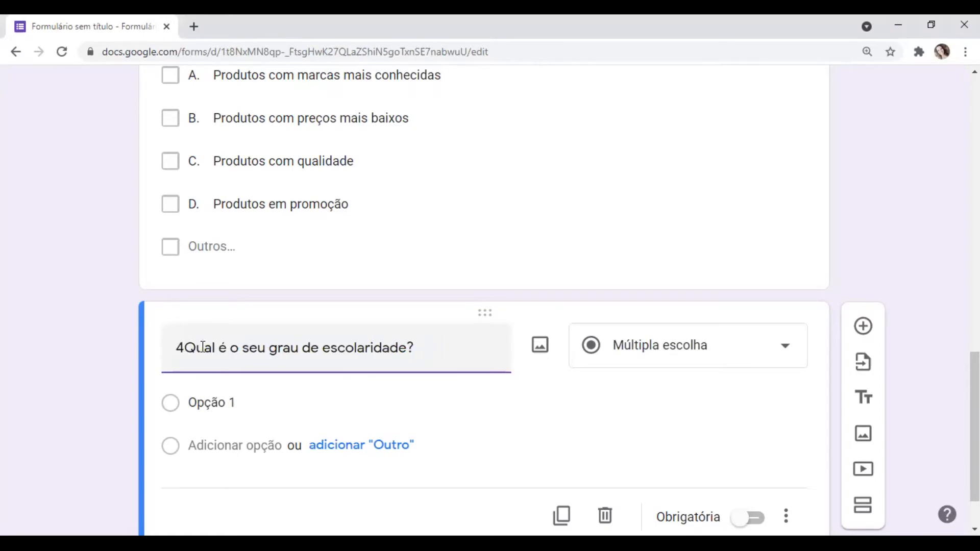
key(BackSpace)
click(769, 350)
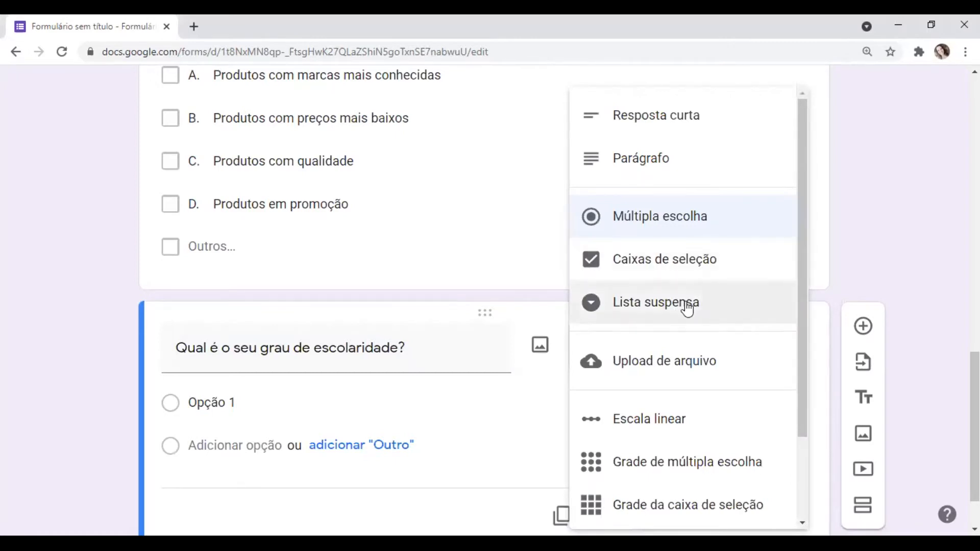
click(687, 306)
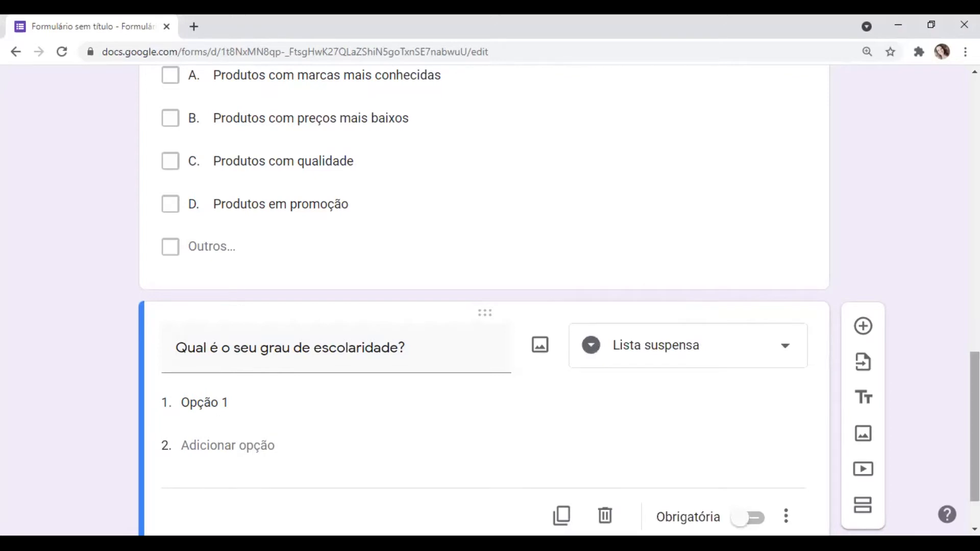
- Give the schooling question the options "a. Ensino Fundamental incompleto", "b. Ensino Fundamental completo" and "c. Ensino Médio incompleto", and make it required
drag(975, 427, 975, 449)
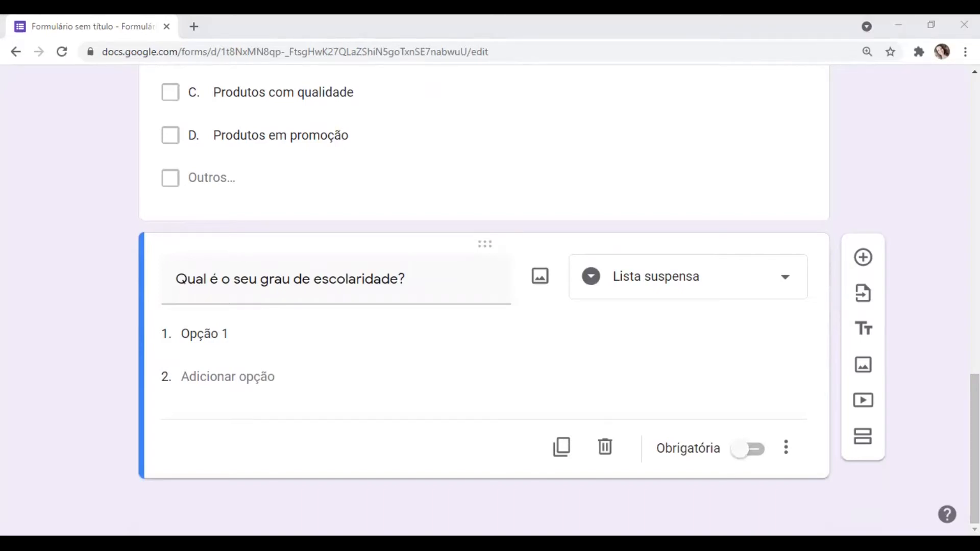
click(276, 339)
text(a.	Ensino Fundamental incompleto)
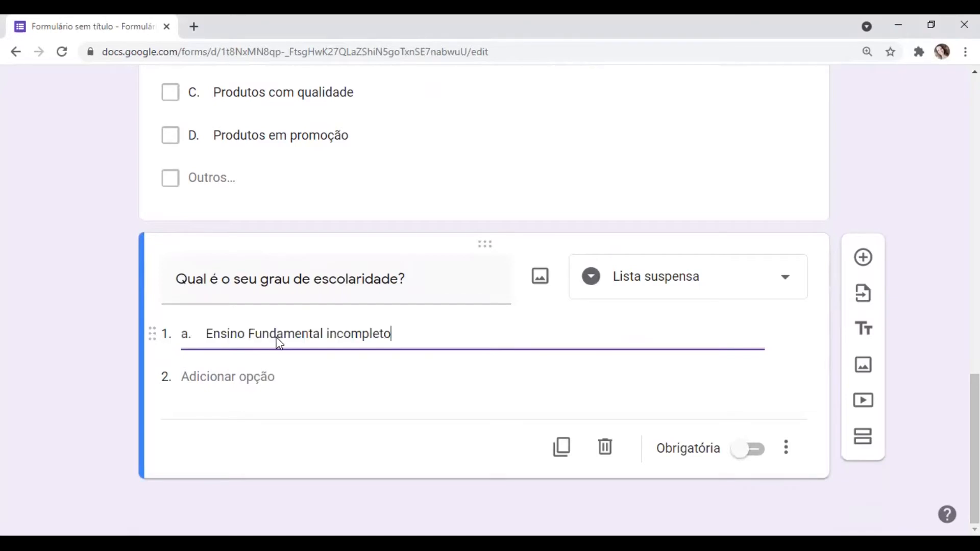
click(311, 381)
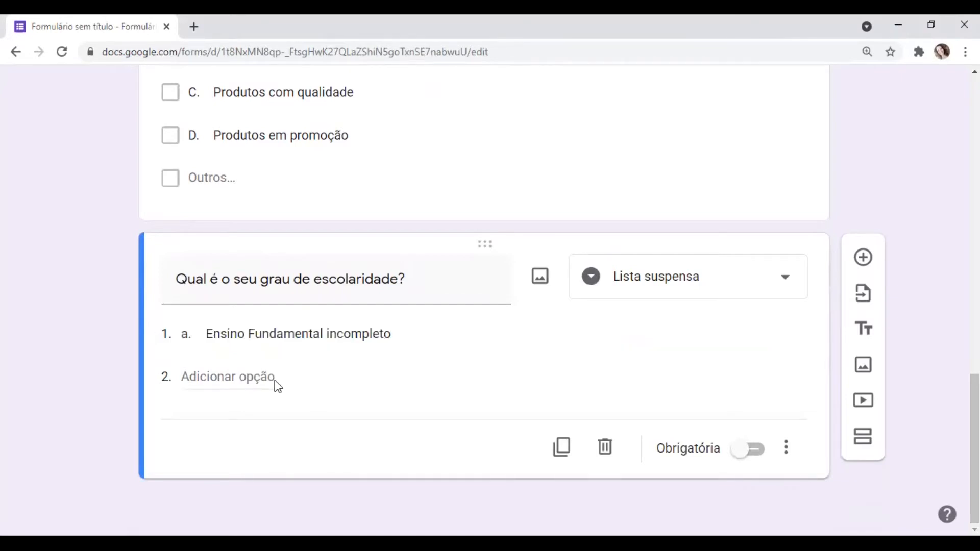
click(252, 377)
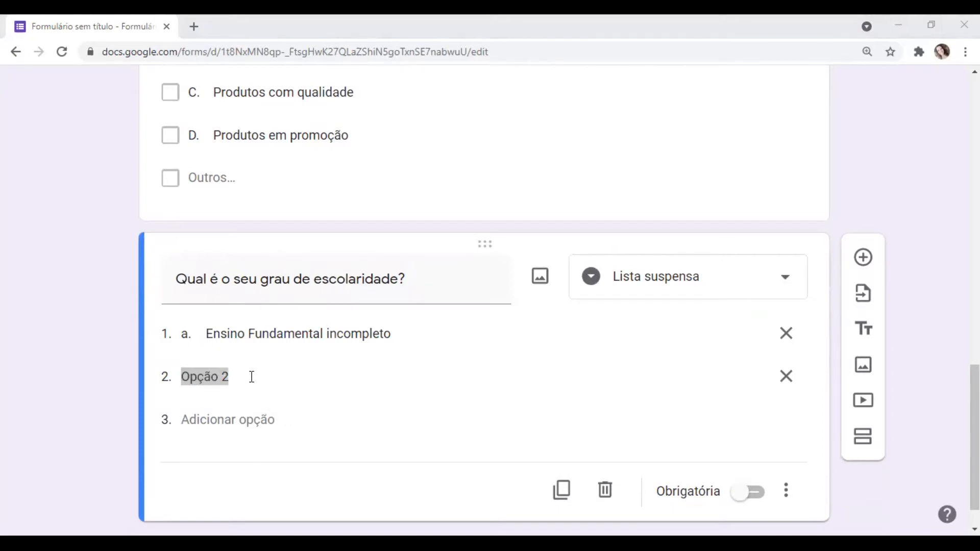
text(Ensino Fundamental completo)
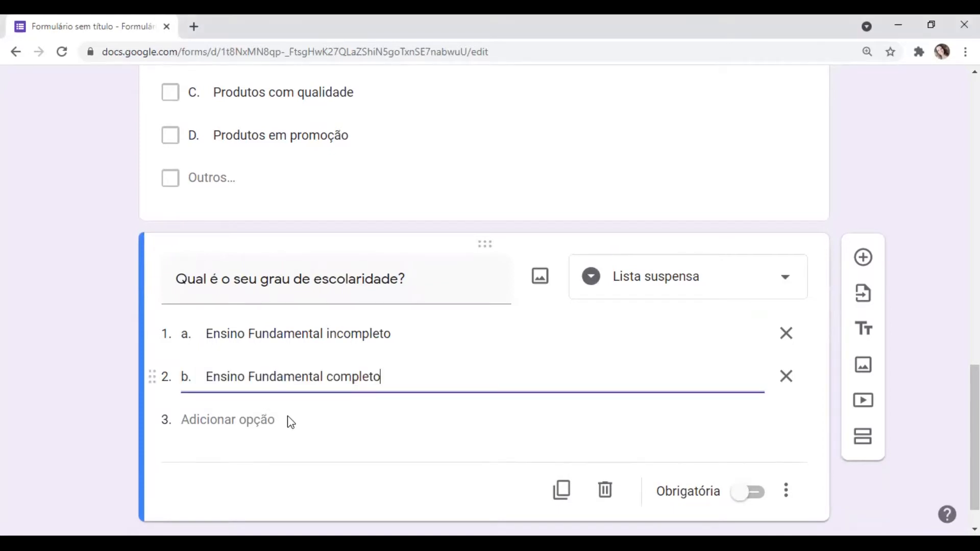
click(247, 412)
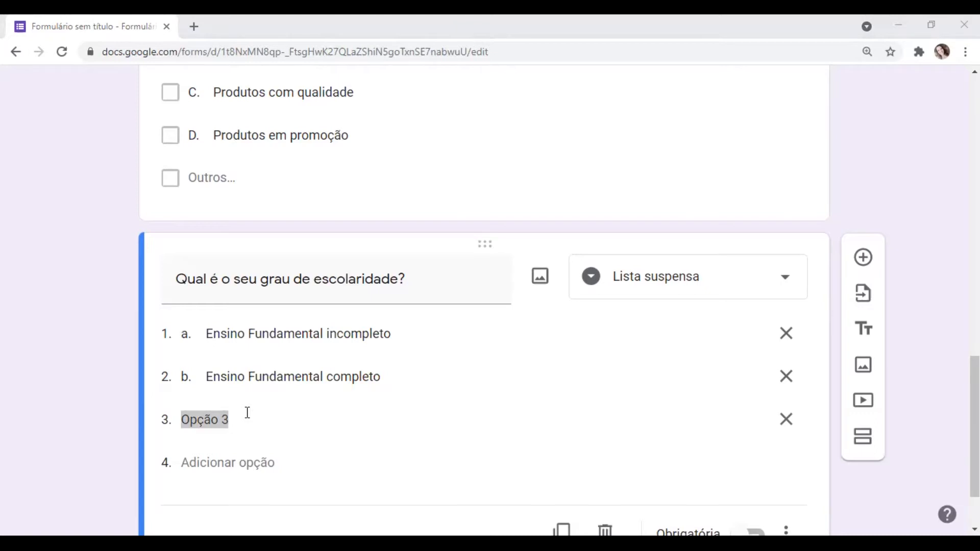
text(Ensino Médio incompleto)
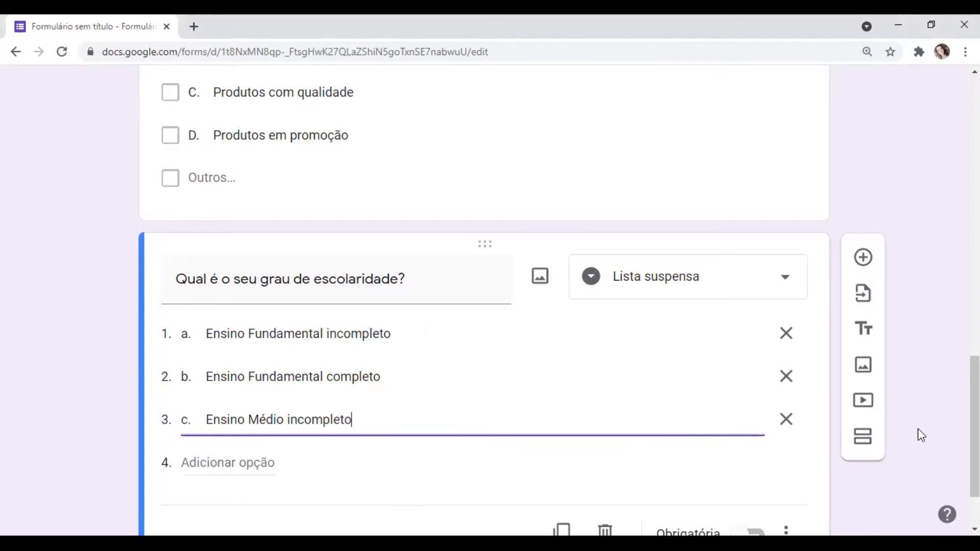
scroll(921, 435, down, 2)
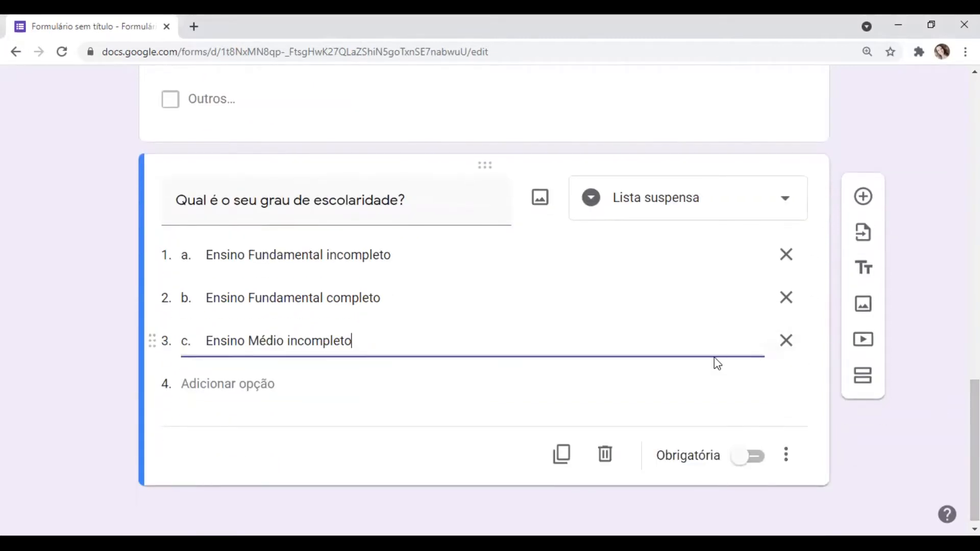
click(738, 461)
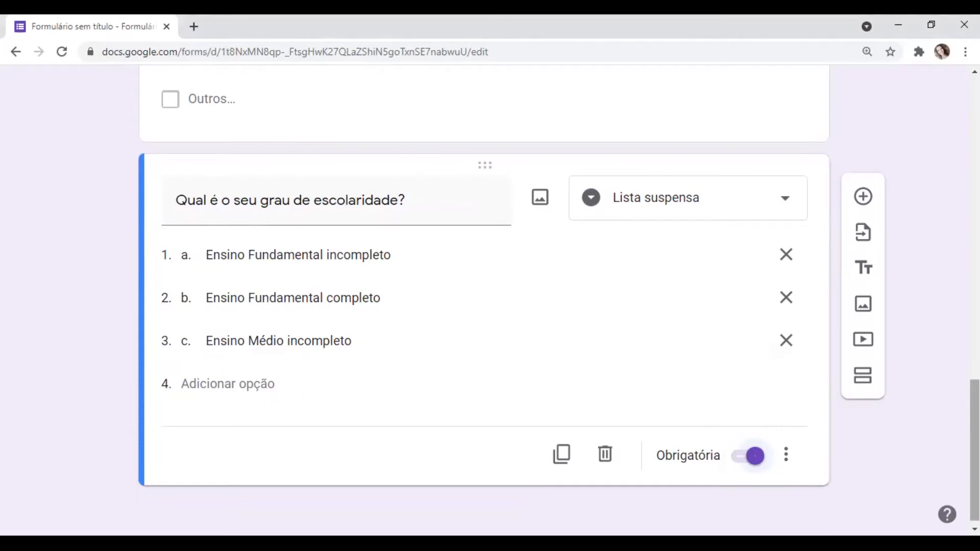
- Open the form preview and answer "Idade" with 22 and "Gênero" with "Feminino"
scroll(490, 300, up, 15)
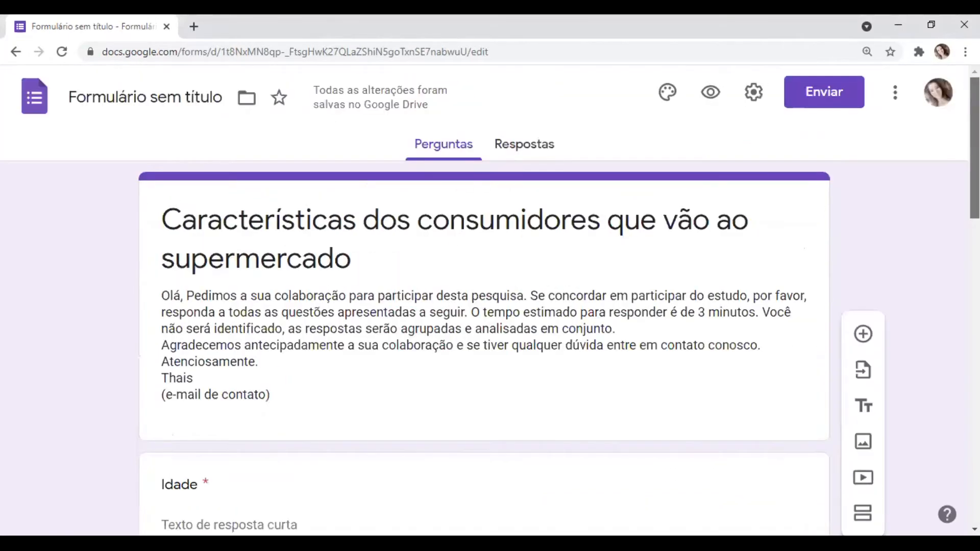
click(719, 101)
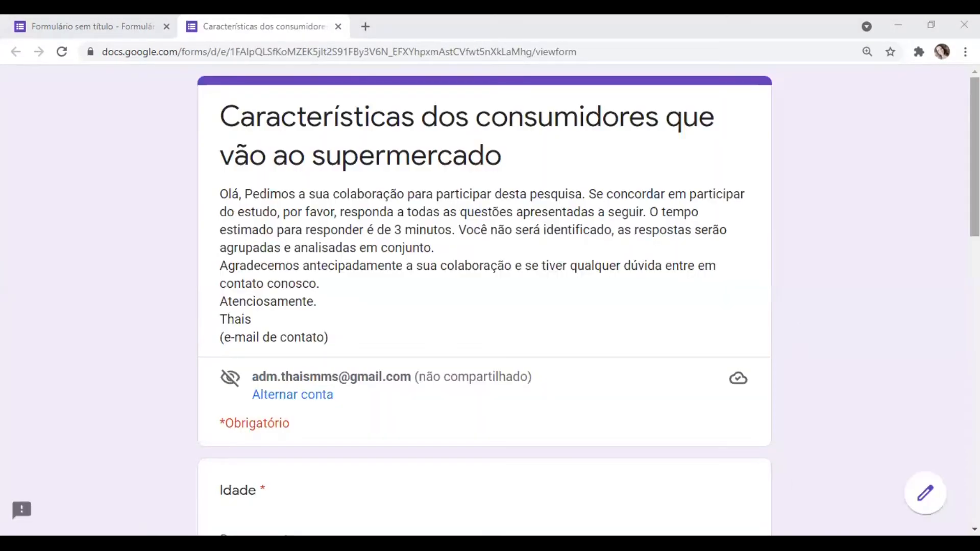
scroll(485, 301, down, 5)
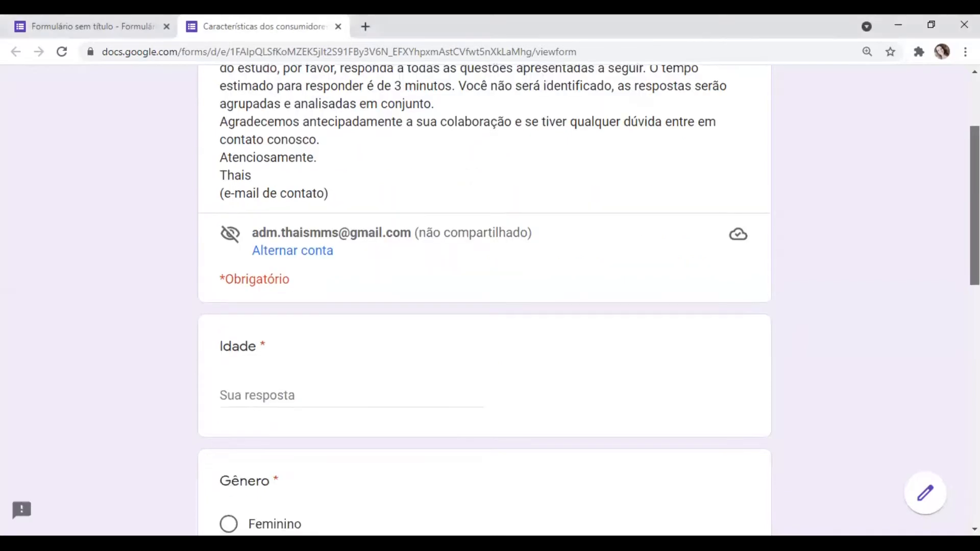
scroll(420, 291, down, 1)
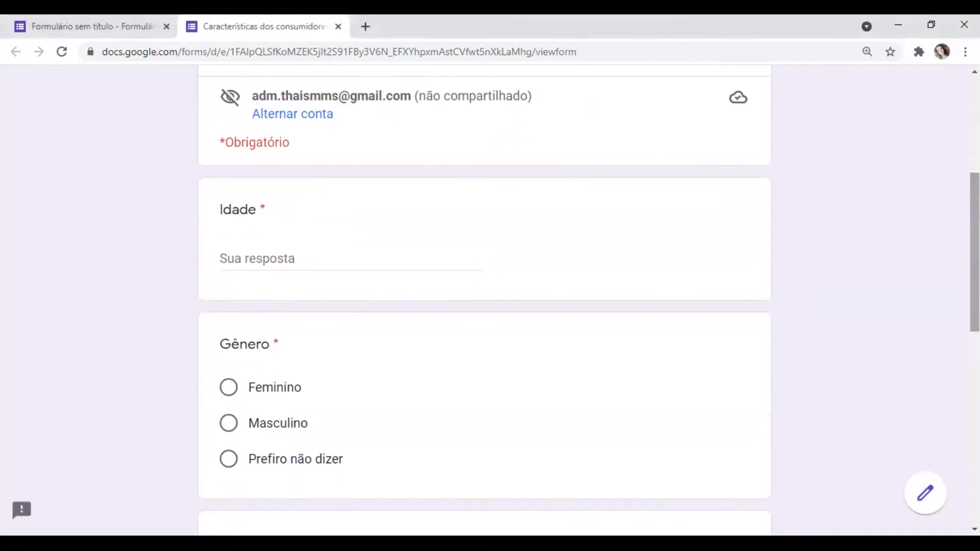
click(297, 260)
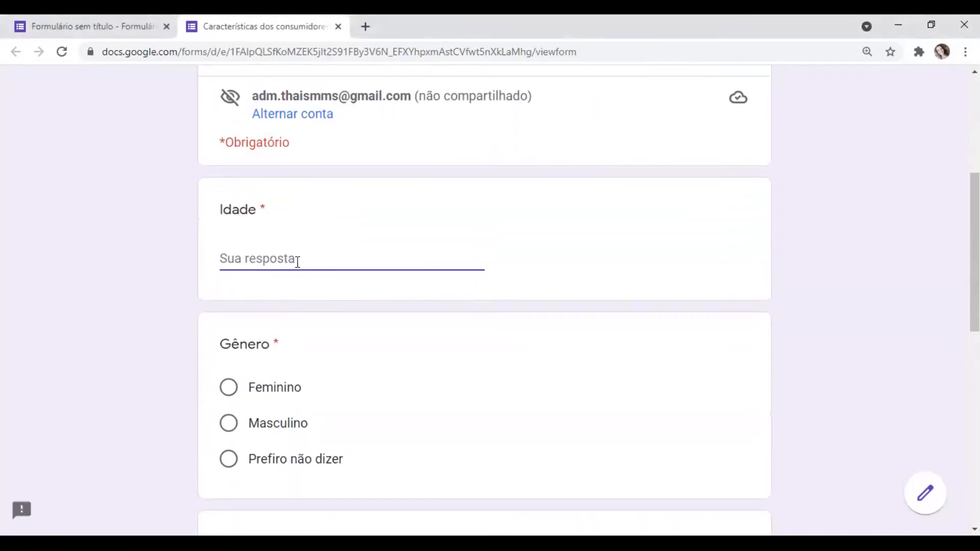
text(22)
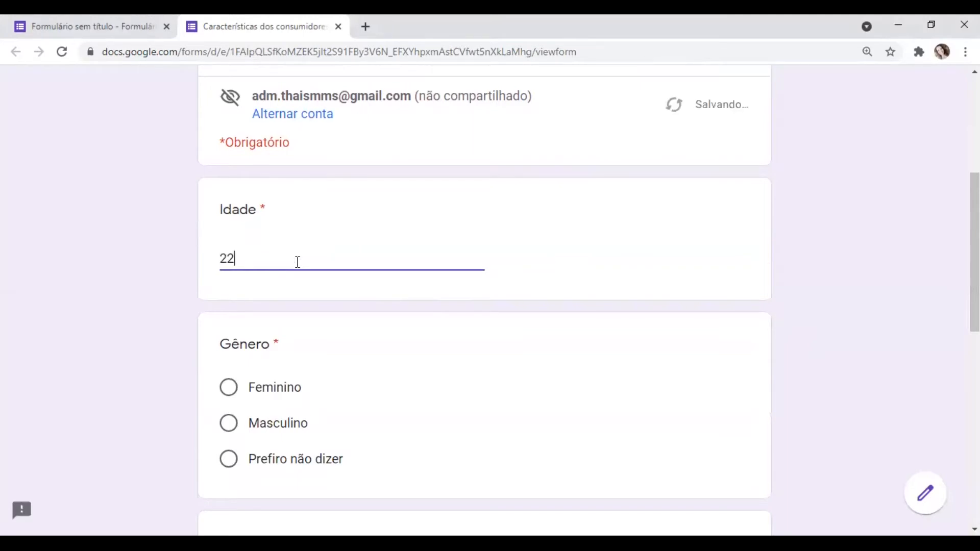
click(228, 390)
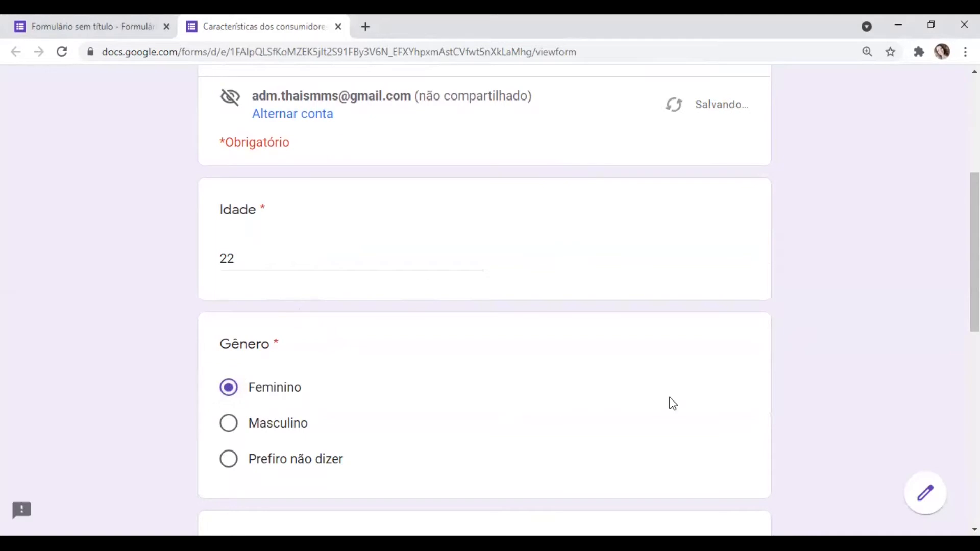
- In the preview, tick options A, B, C and D of the "Alimentos" question
scroll(485, 302, down, 4)
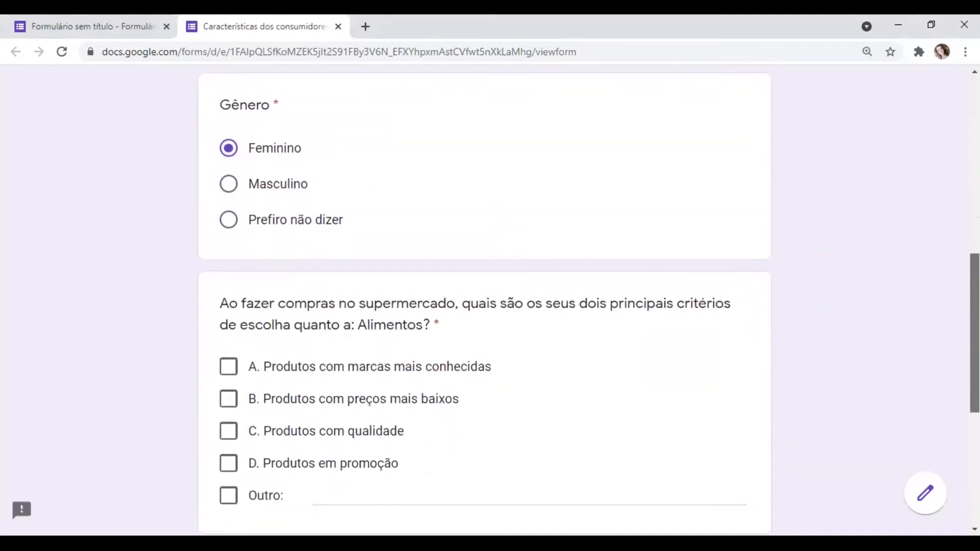
scroll(620, 278, down, 2)
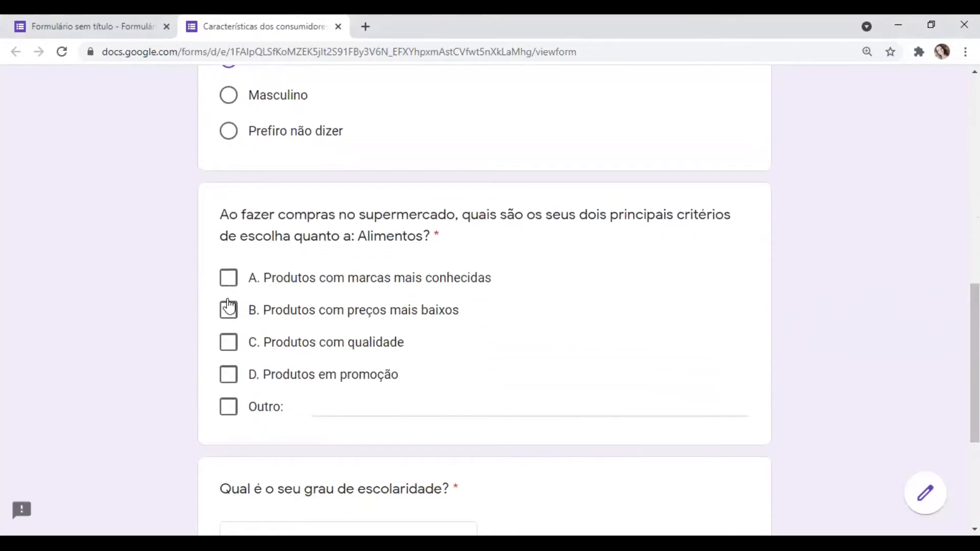
click(229, 284)
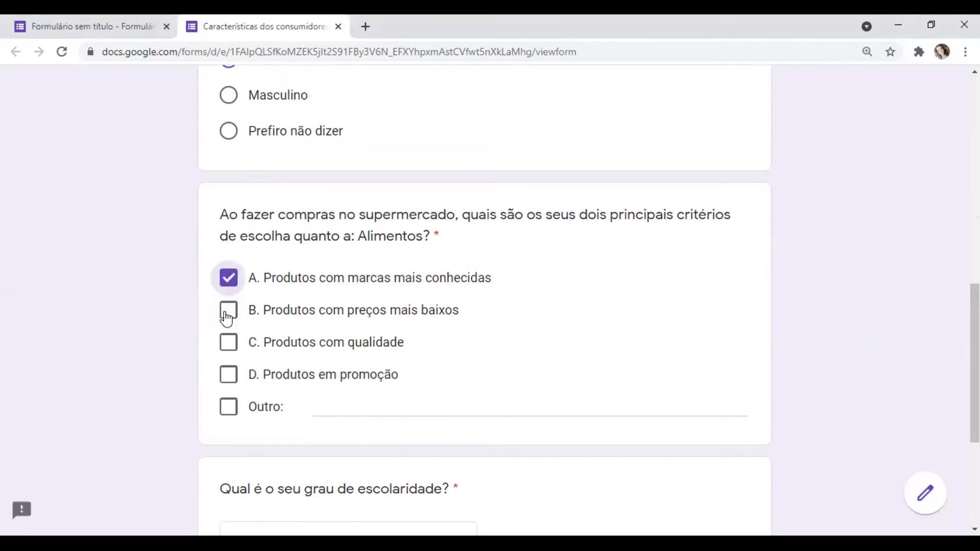
click(227, 316)
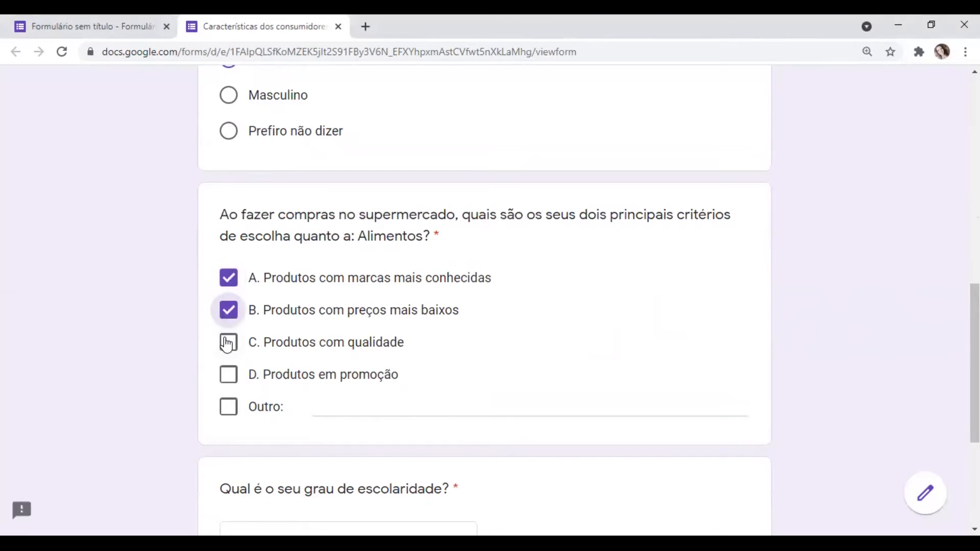
click(227, 345)
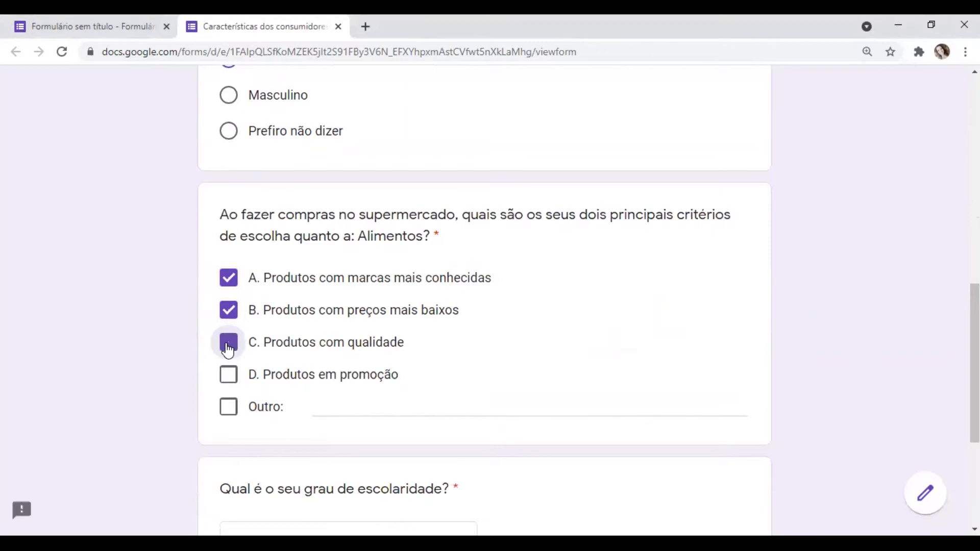
click(228, 382)
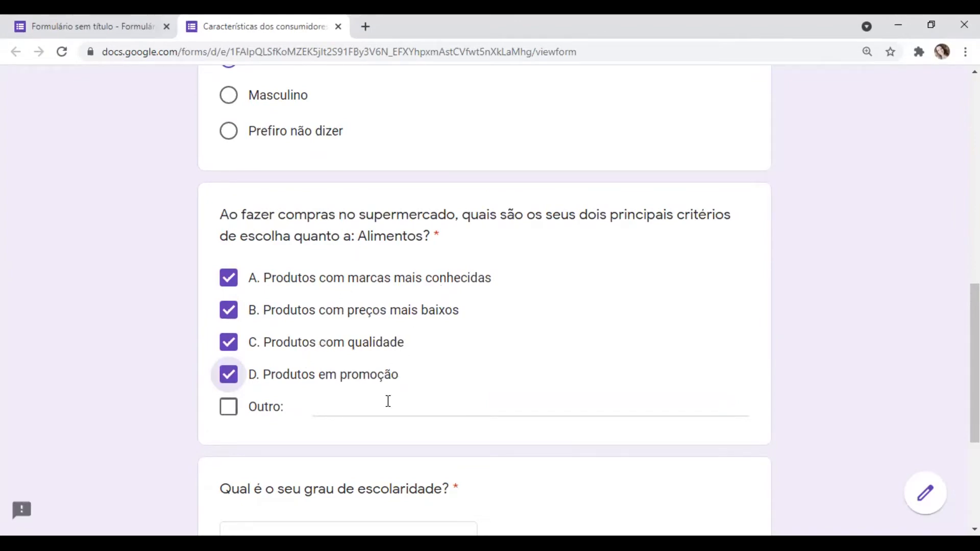
- In the preview, choose "b. Ensino Fundamental completo" as the answer to the schooling question
scroll(485, 301, down, 3)
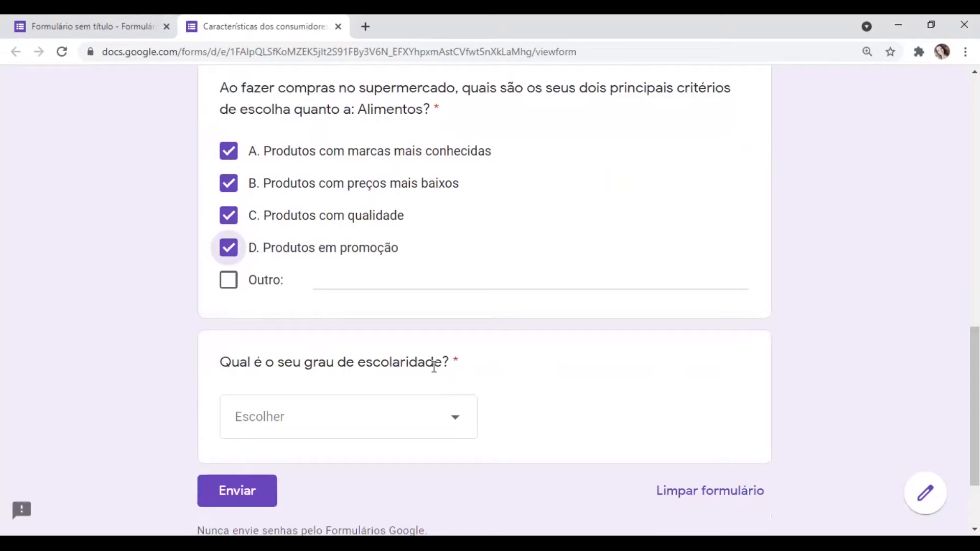
click(456, 423)
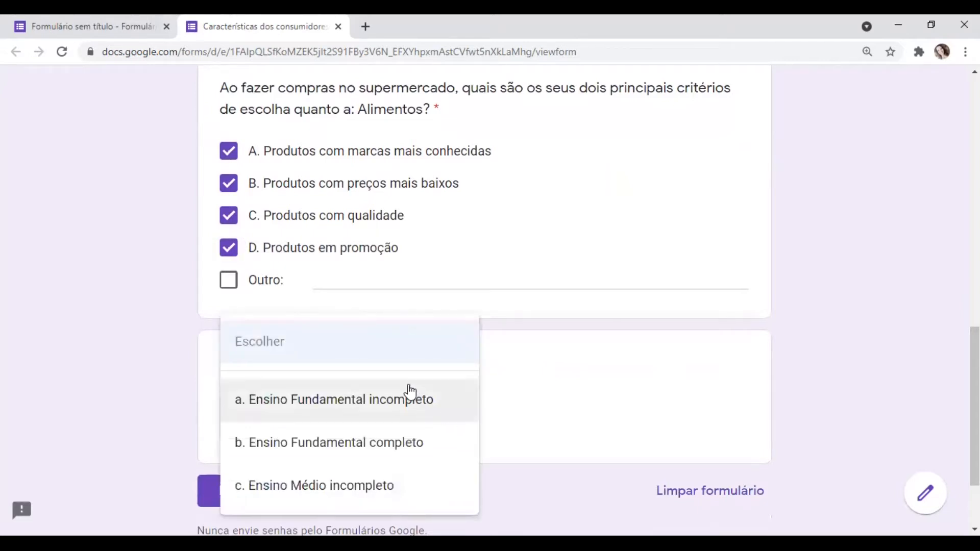
click(364, 443)
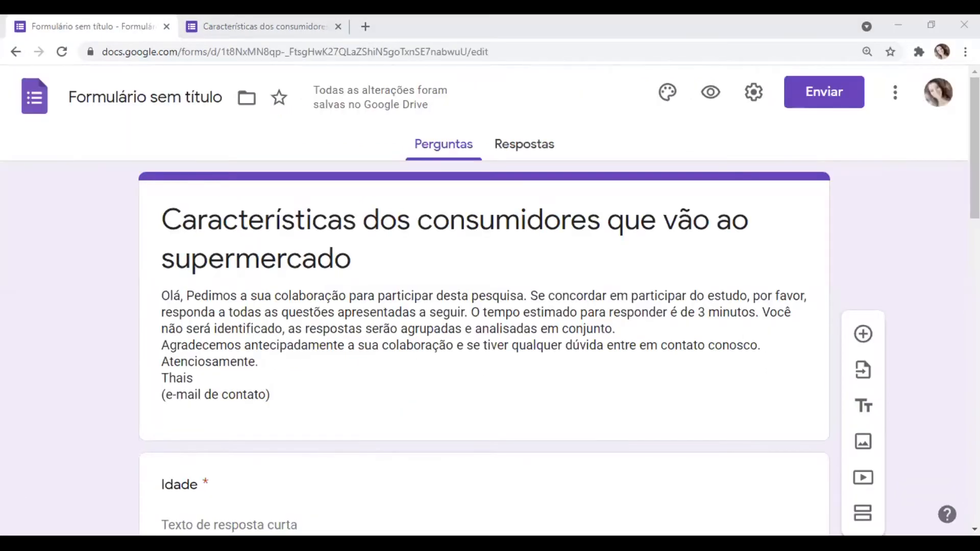
- Add a question after the schooling one, titled "Quão satisfeito você está com o seu supermercado?" from the Word questionnaire, without its number
drag(974, 148, 974, 435)
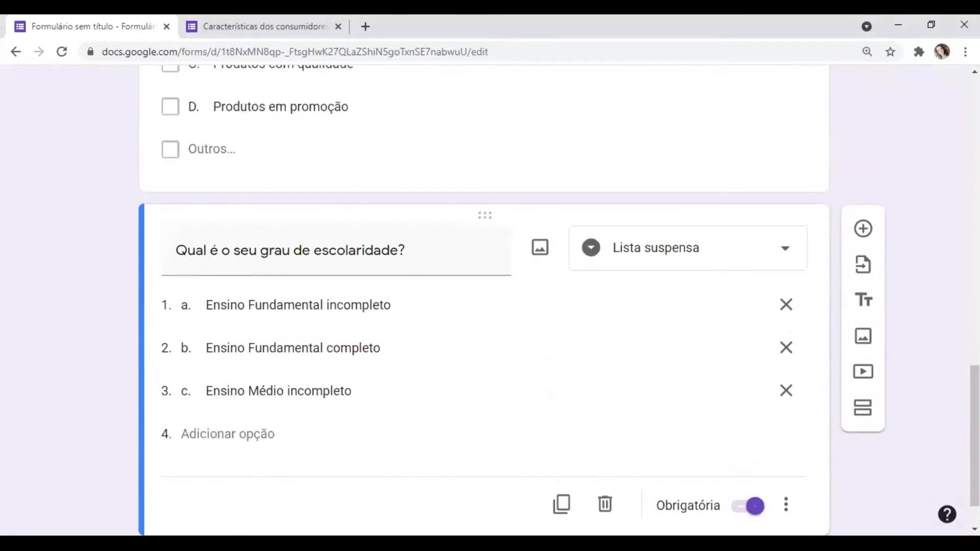
click(861, 228)
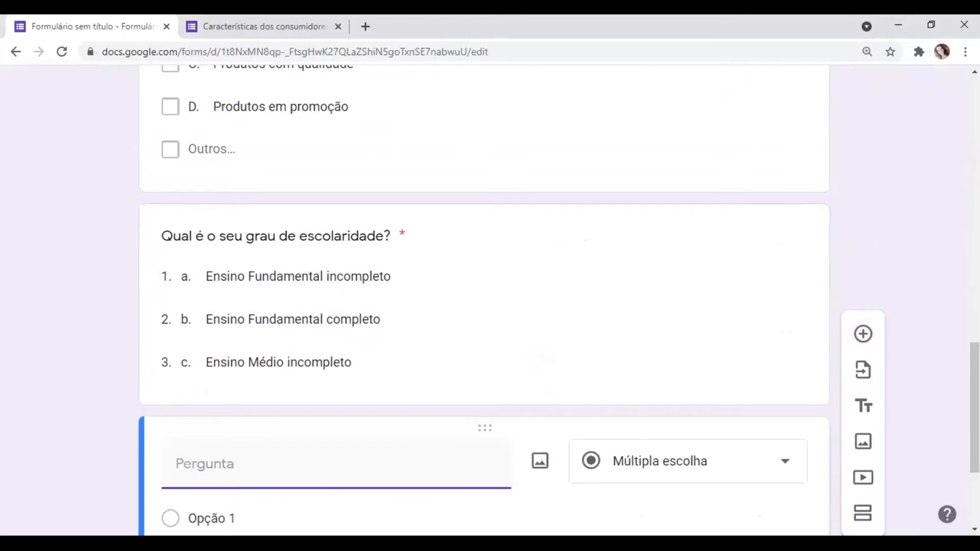
key(alt+Tab)
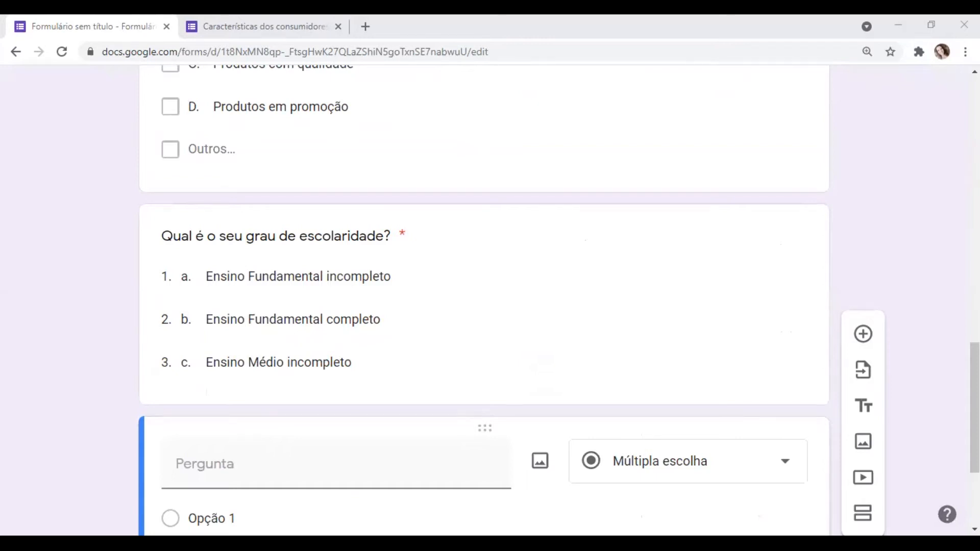
click(232, 462)
text(5. Quão satisfeito você está com o seu supermercado?)
click(201, 462)
key(BackSpace)
key(BackSpace)
key(BackSpace)
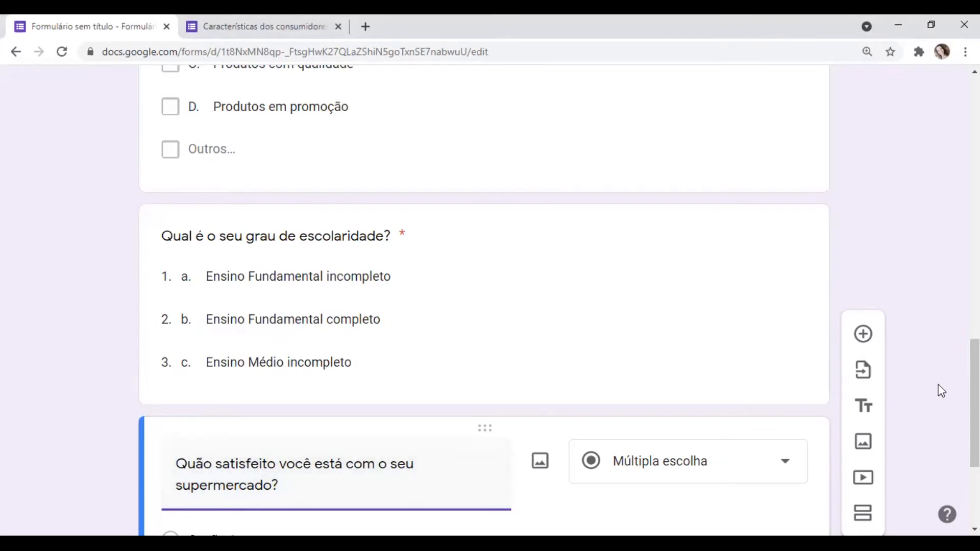
- Change the answer type of the supermarket satisfaction question to "Escala linear"
drag(975, 392, 974, 430)
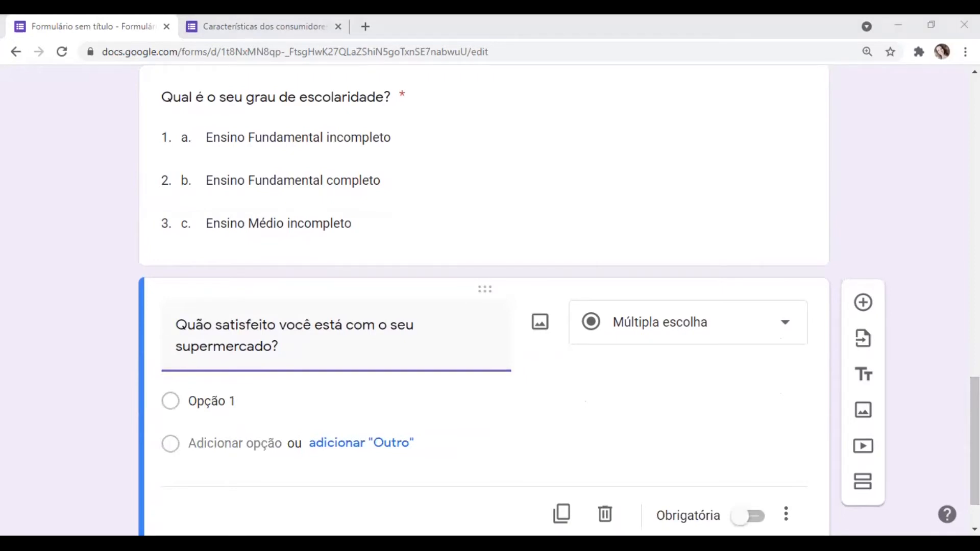
click(784, 328)
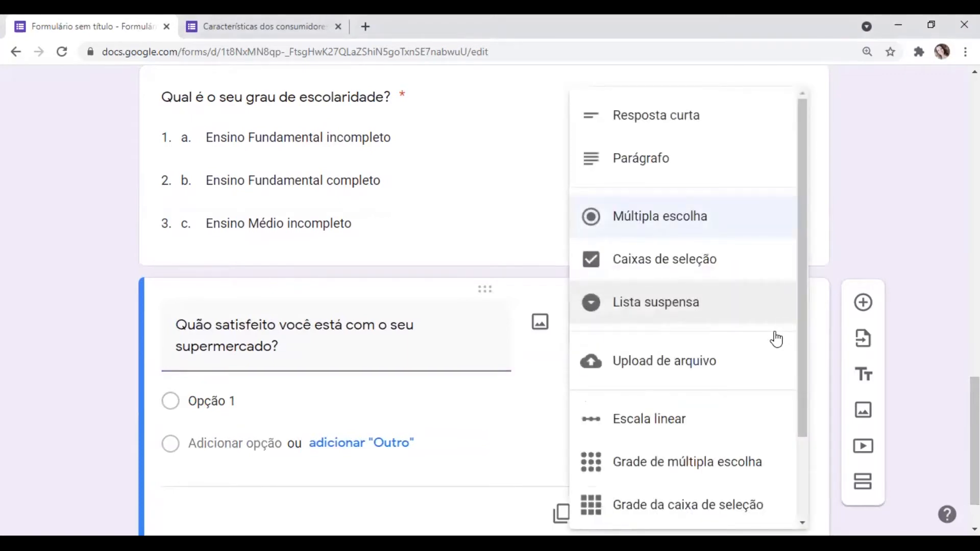
click(695, 420)
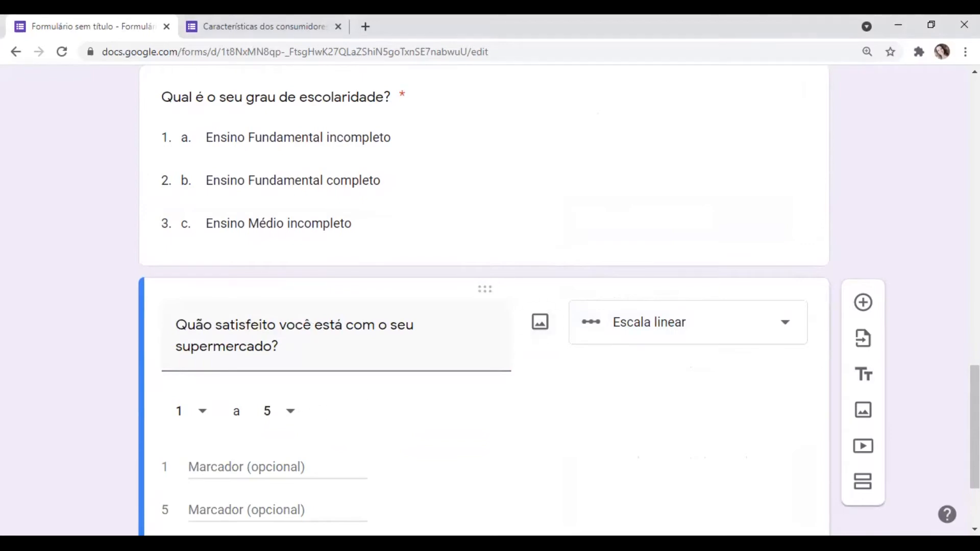
- Label value 1 of the satisfaction scale "Insatisfeito" and value 5 "Satisfeito"
scroll(358, 384, down, 2)
scroll(358, 384, up, 2)
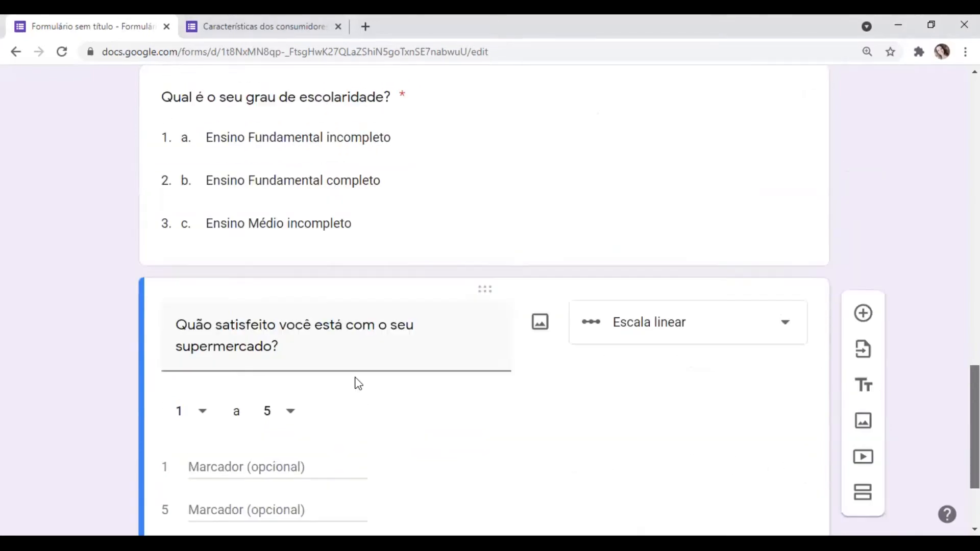
click(248, 465)
text(Insatis)
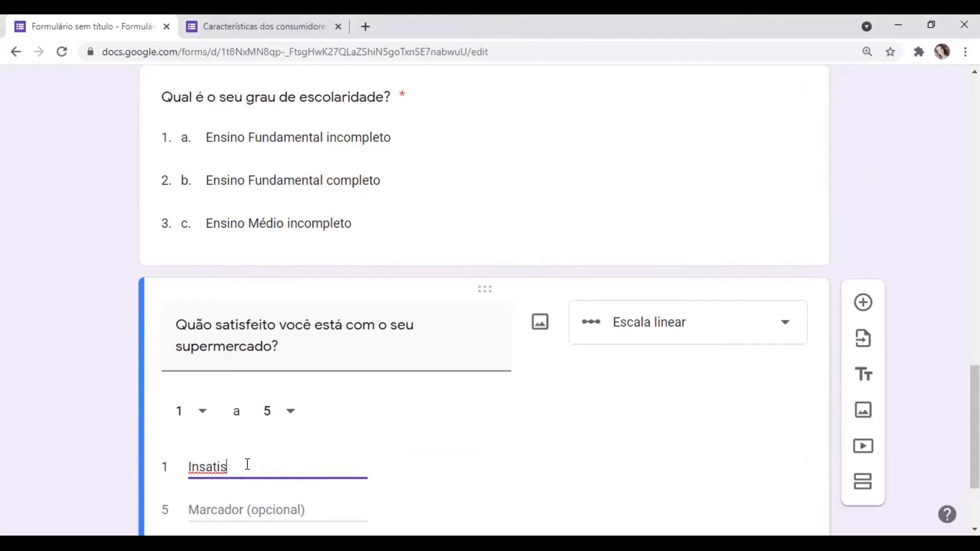
text(feito)
click(223, 509)
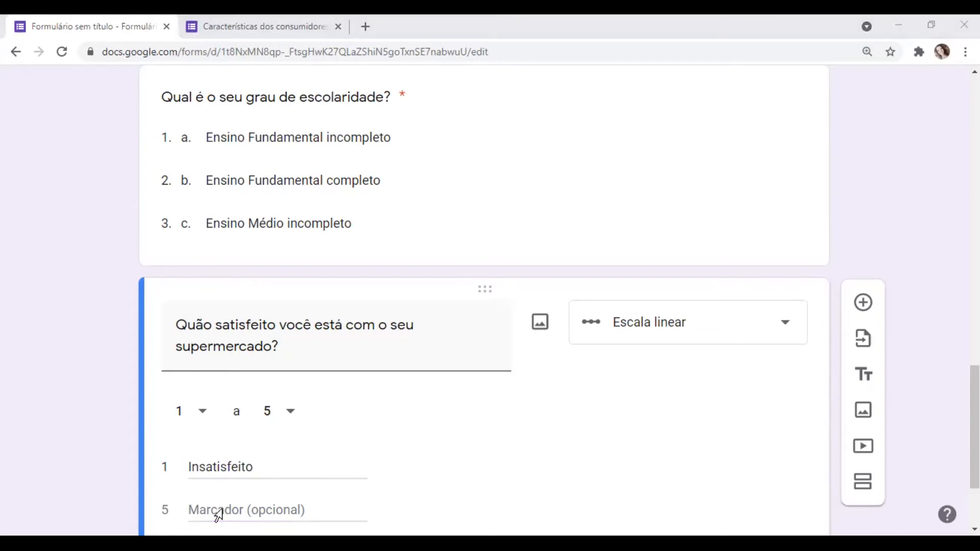
click(219, 516)
text(Muito)
key(BackSpace)
key(BackSpace)
key(BackSpace)
key(BackSpace)
key(BackSpace)
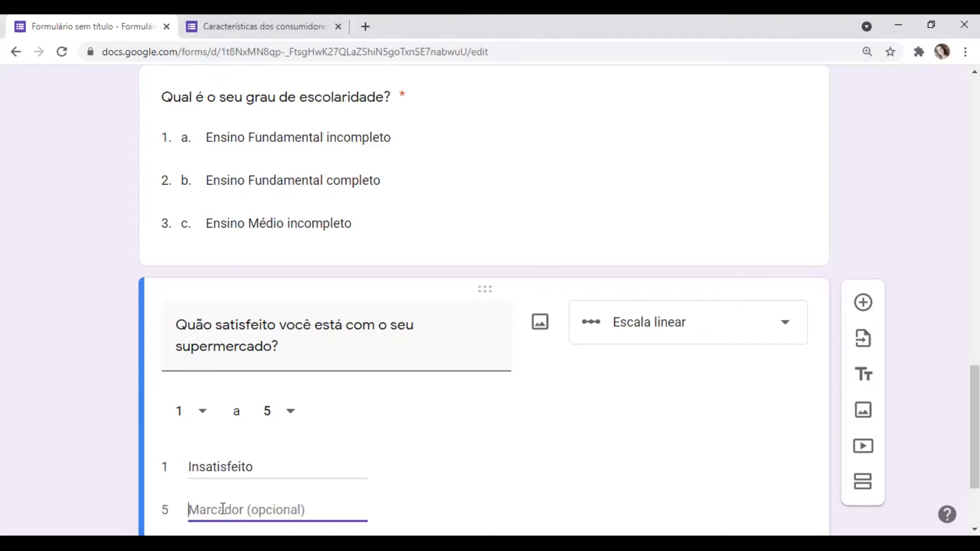
text(Satisfeito)
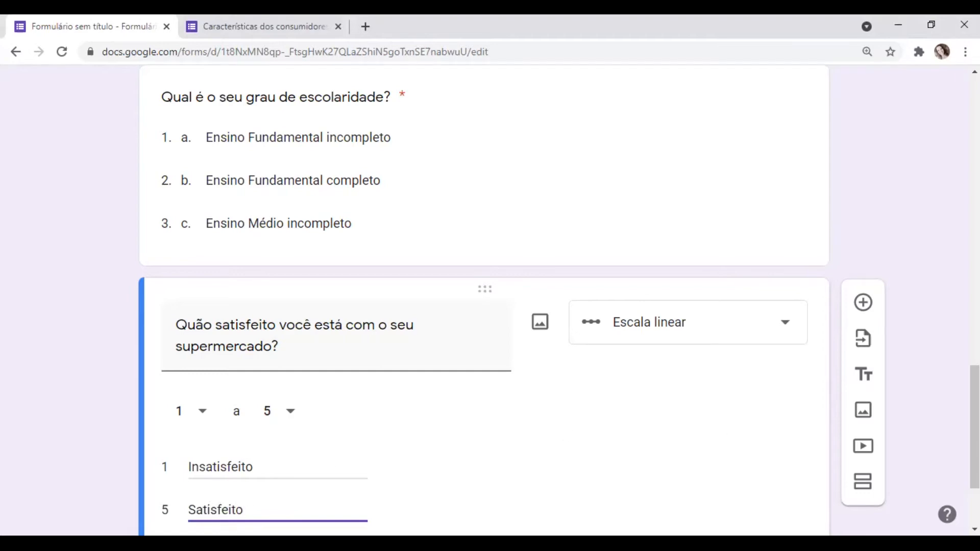
- Open the form preview and examine how the satisfaction scale question is displayed to respondents
scroll(528, 332, down, 3)
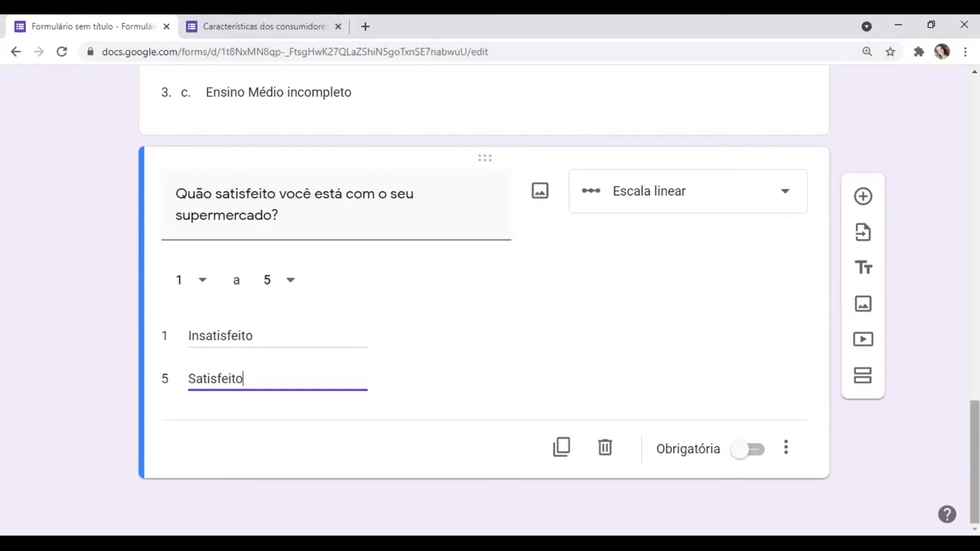
scroll(974, 460, up, 15)
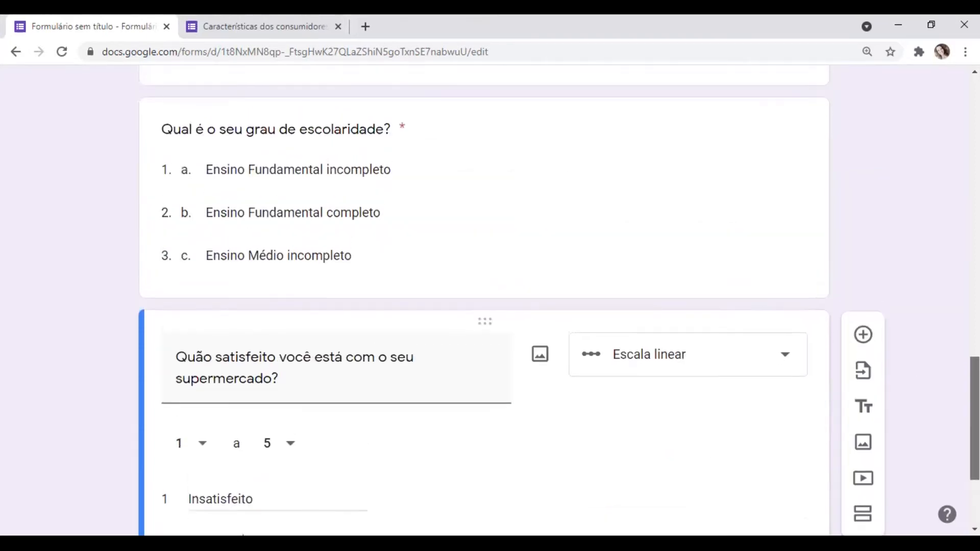
scroll(484, 306, up, 5)
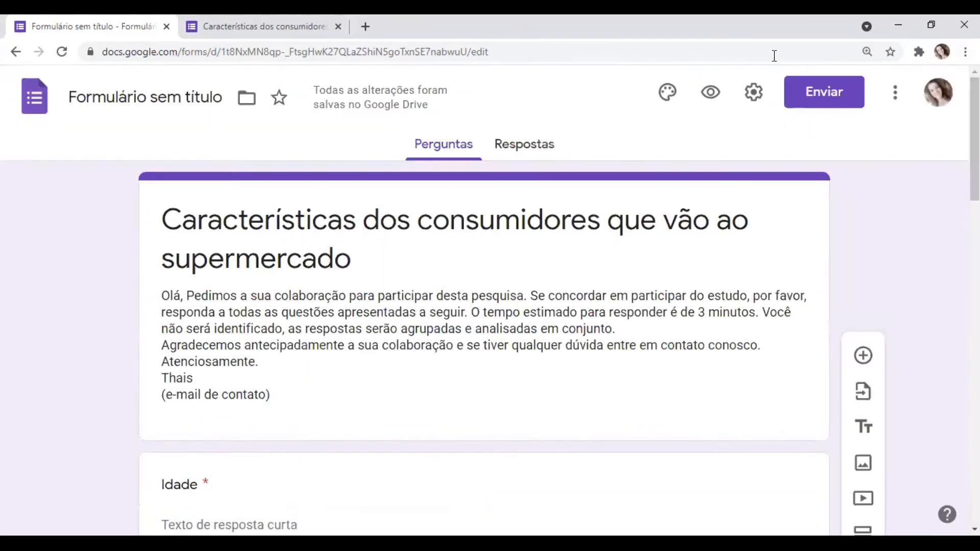
click(711, 93)
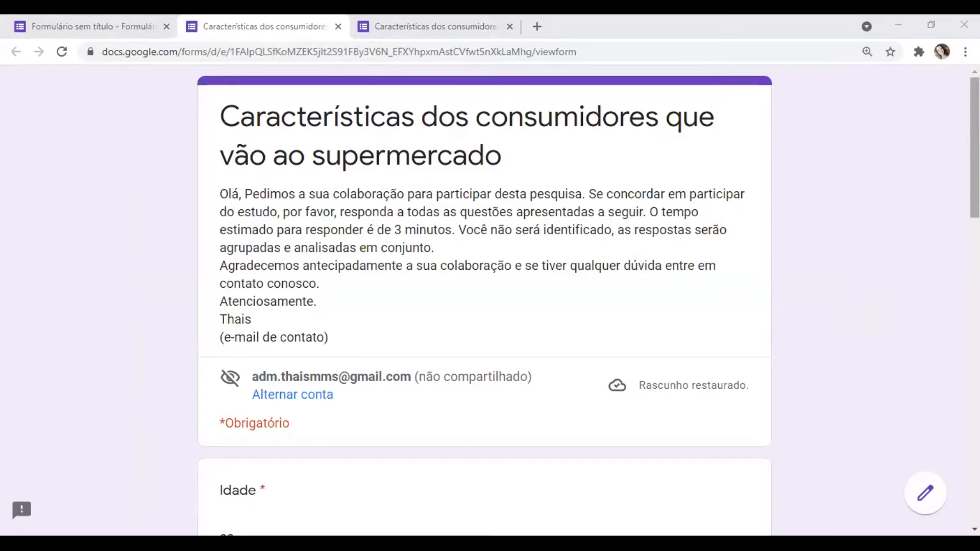
drag(974, 147, 975, 428)
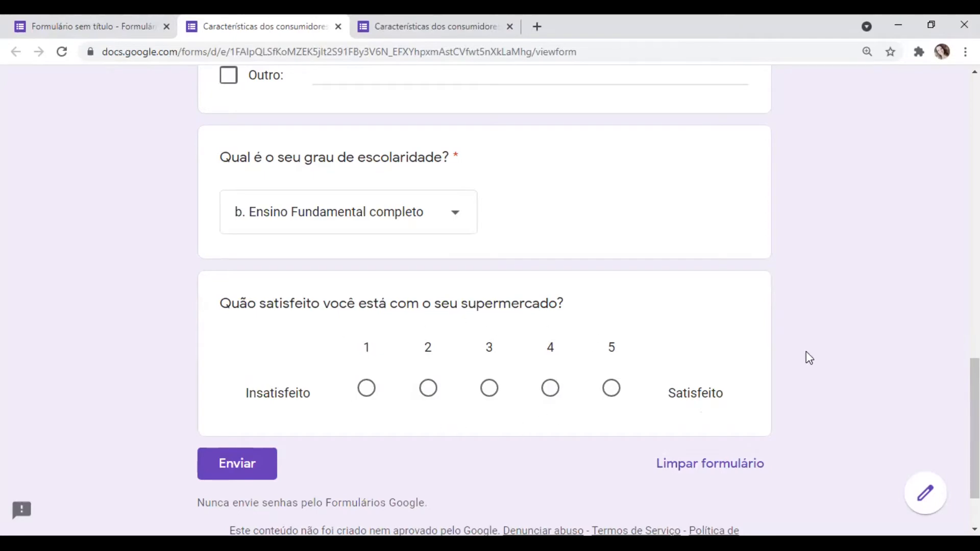
drag(974, 424, 974, 145)
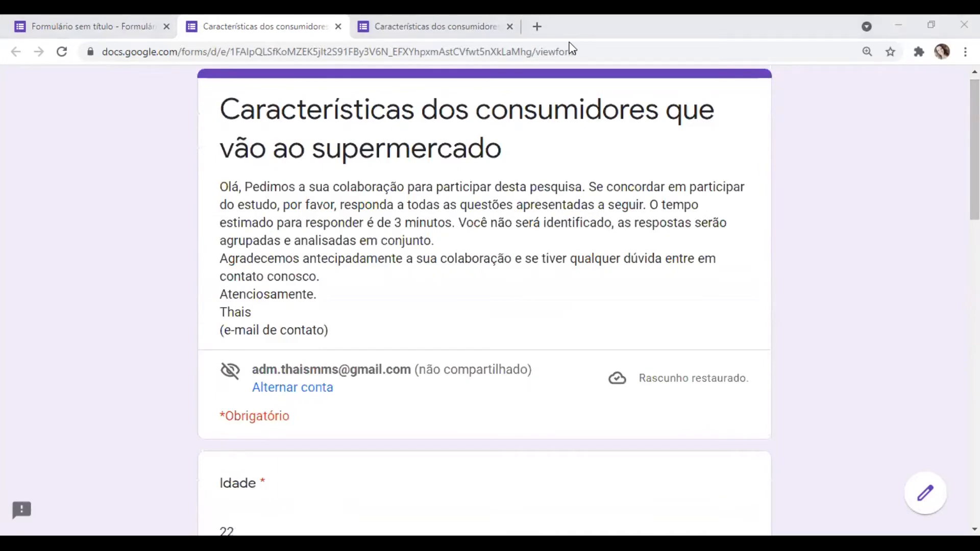
- Back in the form editor, add the question "Na sua opinião, como estão os preços dos itens do supermercado que você costuma ir?", without its number
click(100, 23)
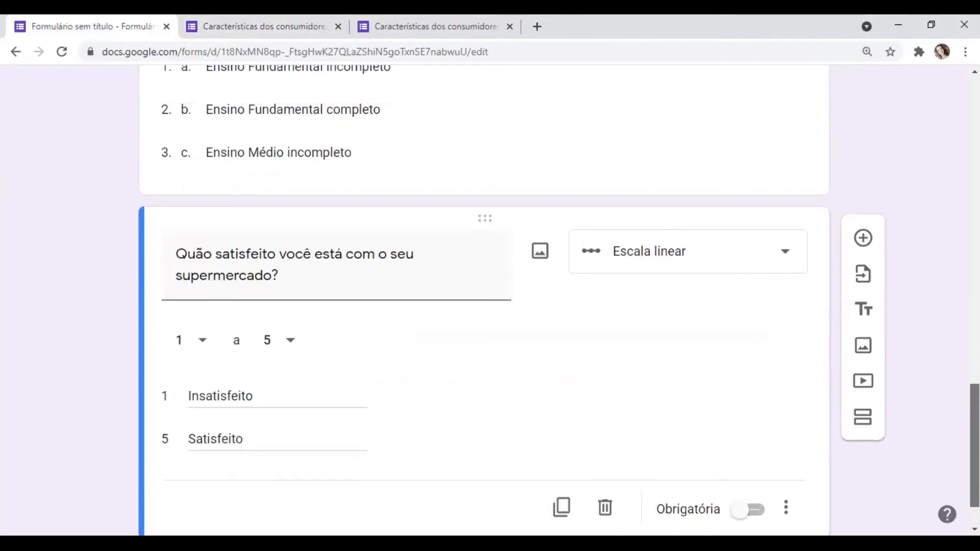
click(863, 232)
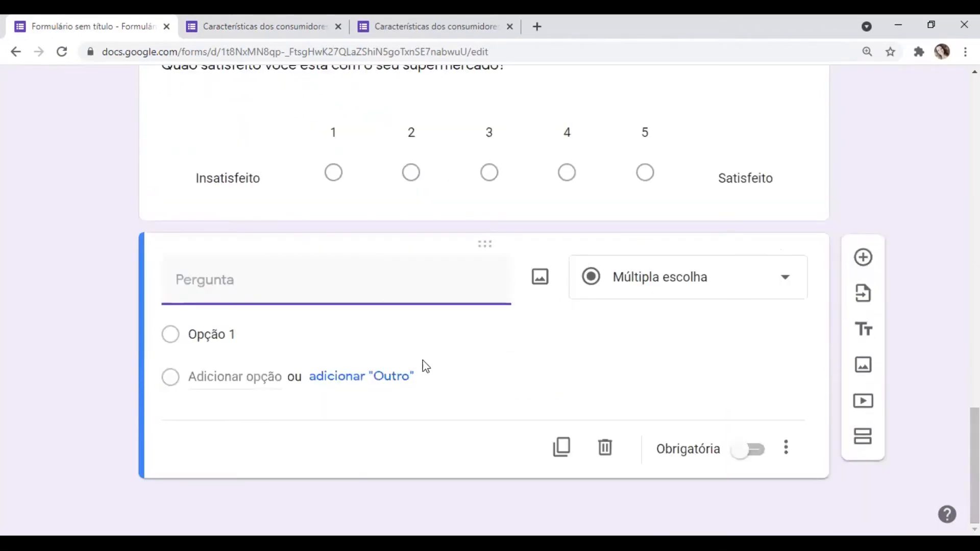
key(alt+Tab)
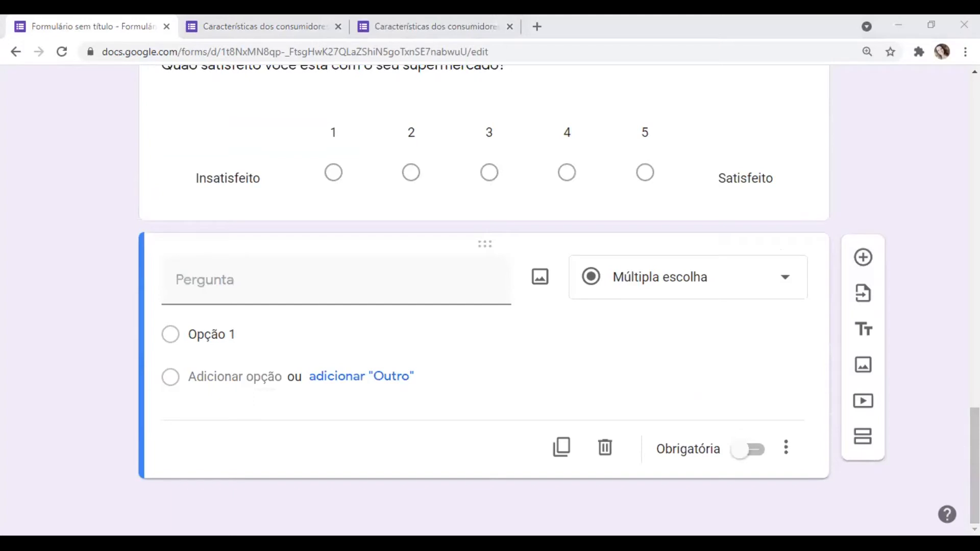
key(alt+Tab)
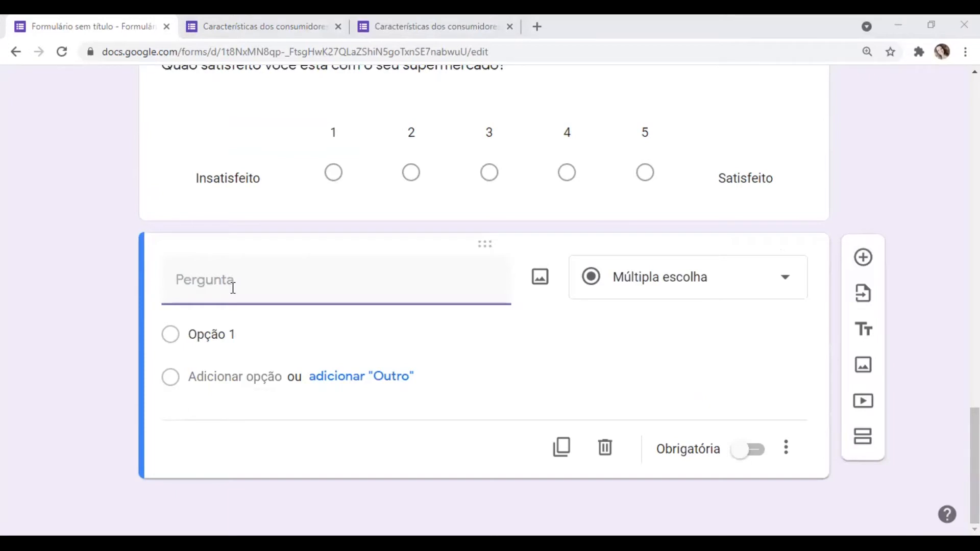
text(6. Na sua opinião, como estão os preços dos itens do supermercado que você costuma ir?)
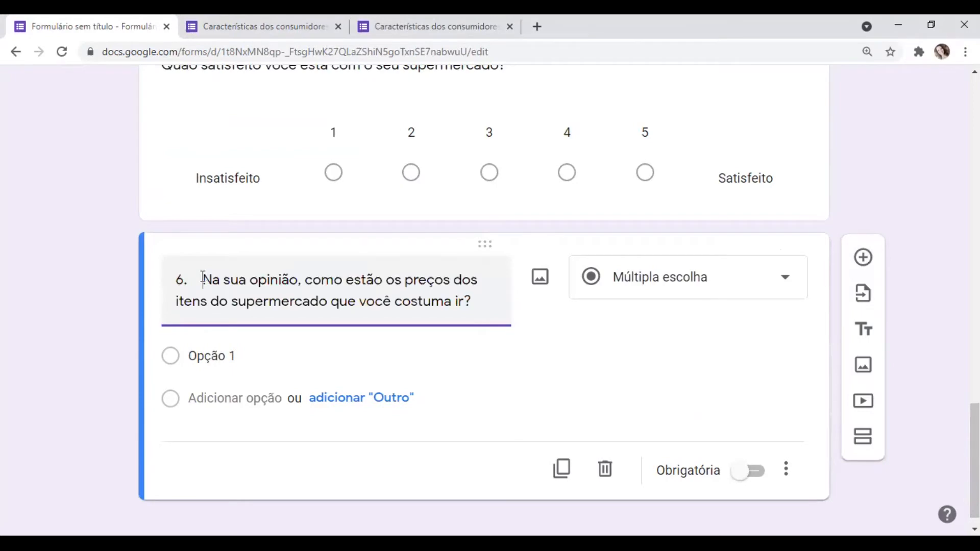
click(203, 278)
key(BackSpace)
key(BackSpace)
key(BackSpace)
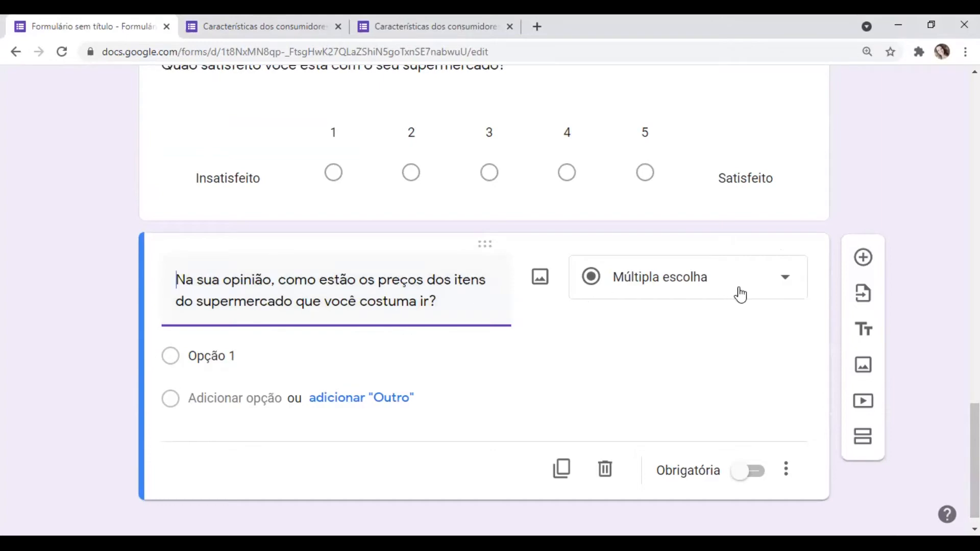
- Change the answer type of the item prices question to "Grade da caixa de seleção"
click(768, 287)
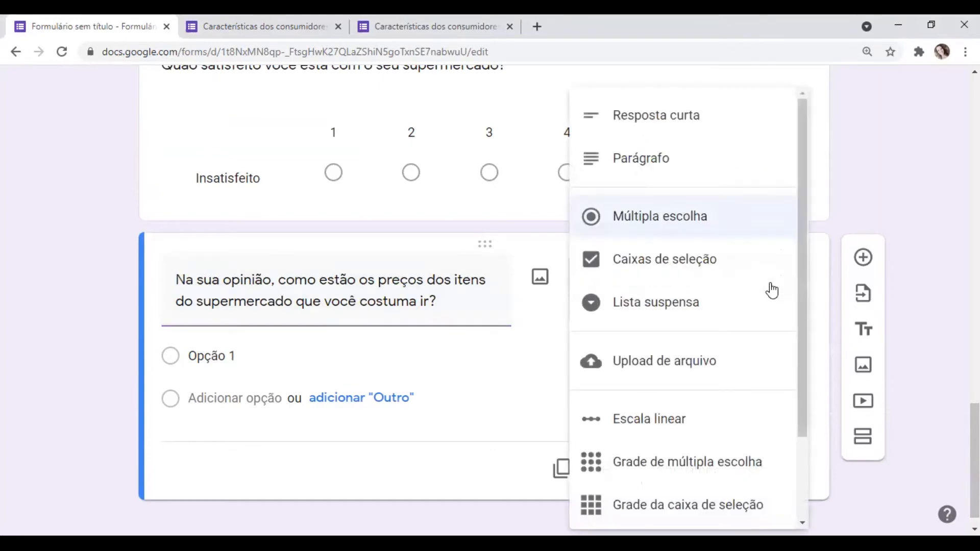
click(663, 509)
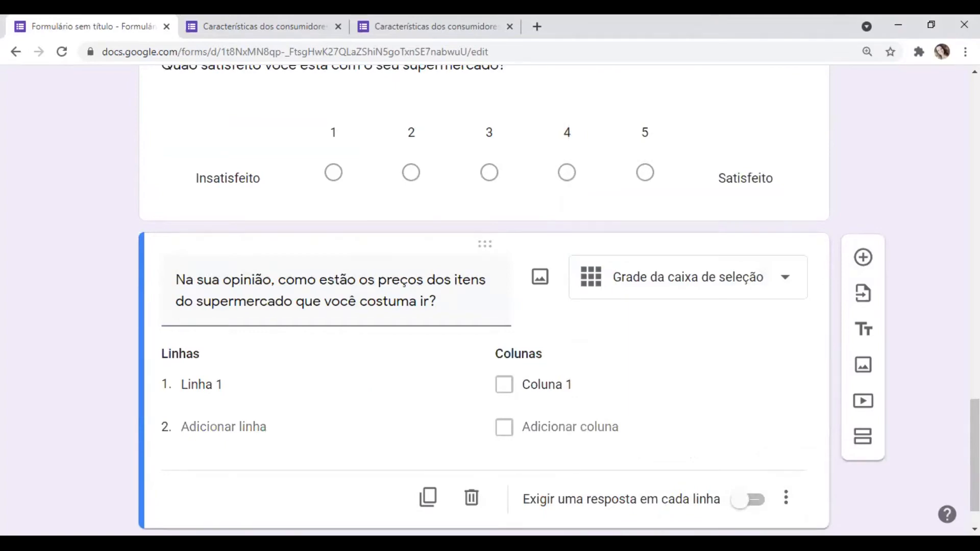
drag(974, 455, 974, 468)
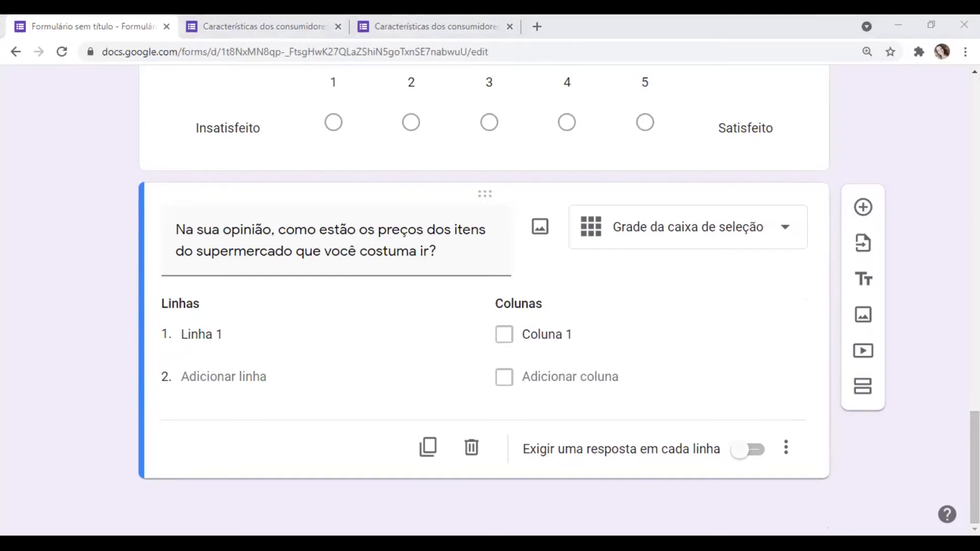
- Define the grid's rows as "Alimentos", "Bebidas" and "Higiene e beleza"
click(173, 314)
click(219, 336)
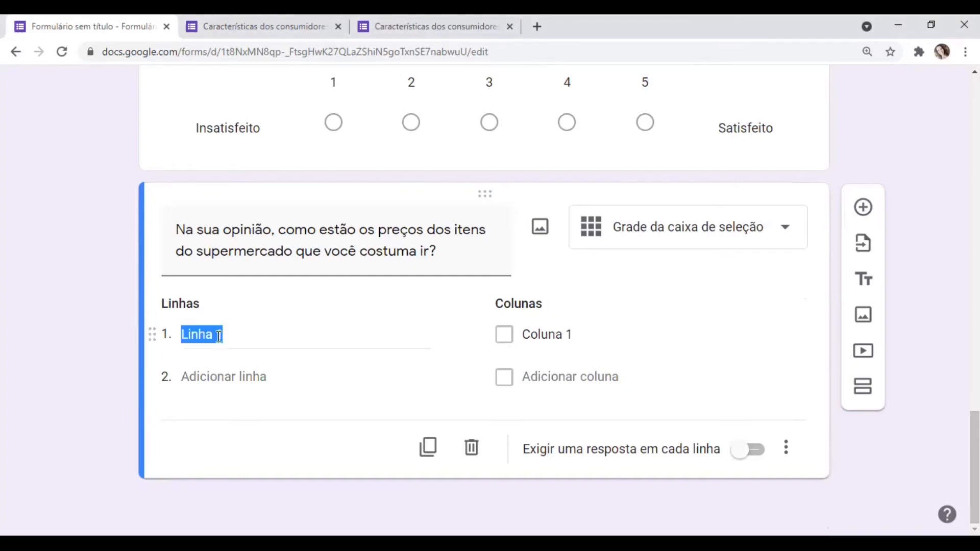
text(Alimentos)
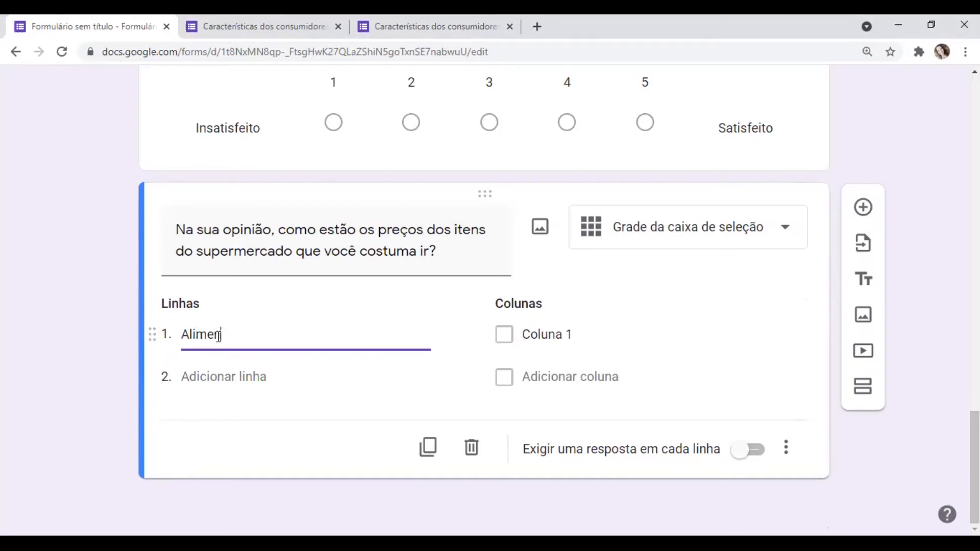
click(212, 376)
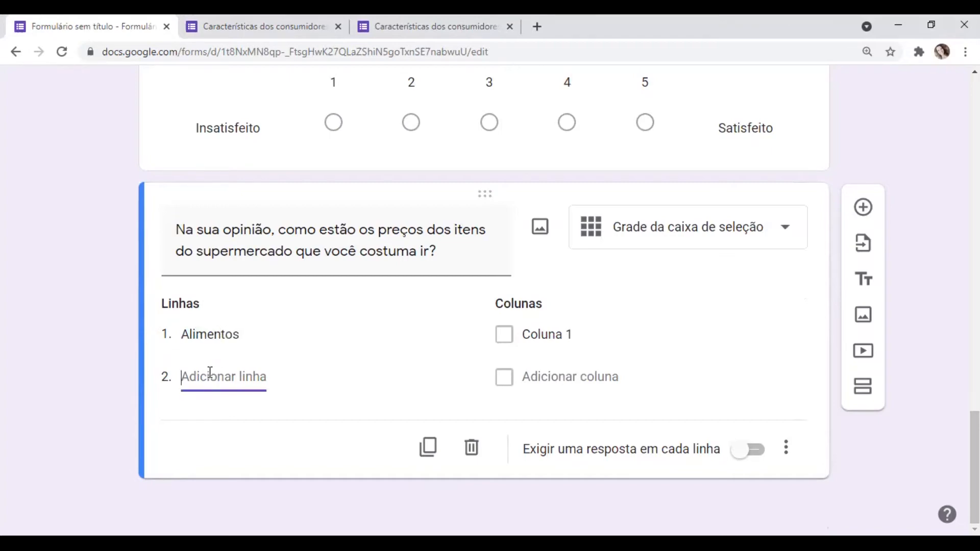
text(Bebidas)
click(207, 421)
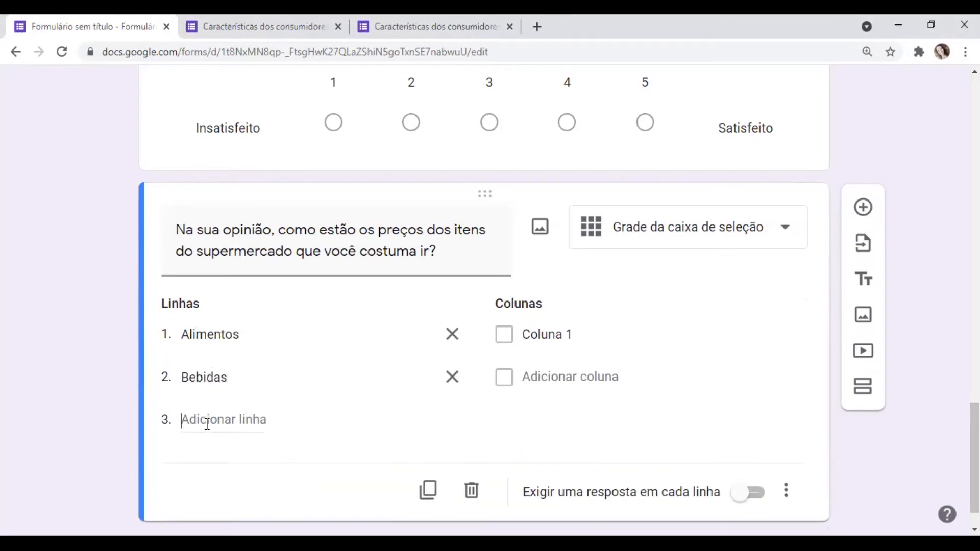
text(Hogiene e)
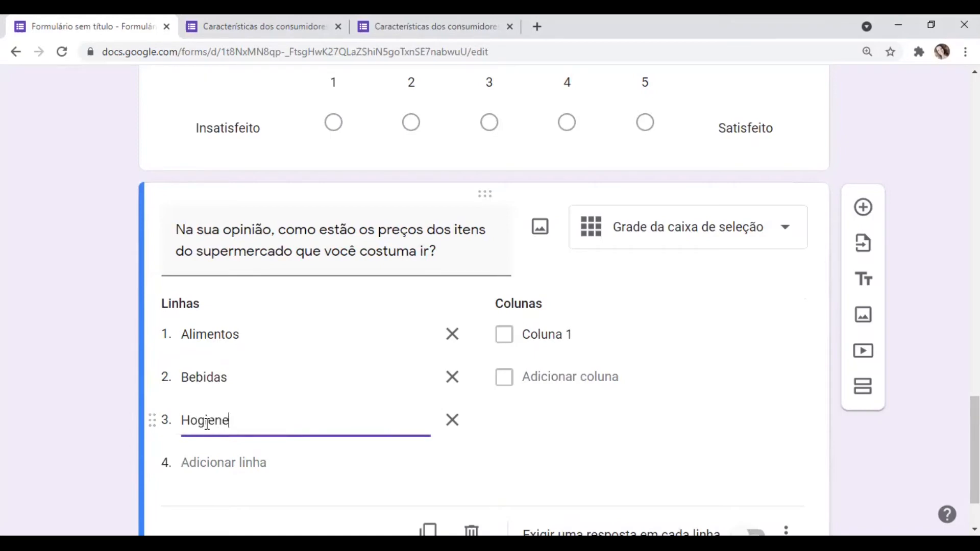
key(BackSpace)
key(BackSpace)
key(BackSpace)
key(BackSpace)
key(BackSpace)
key(BackSpace)
key(BackSpace)
key(BackSpace)
text(igiene e be)
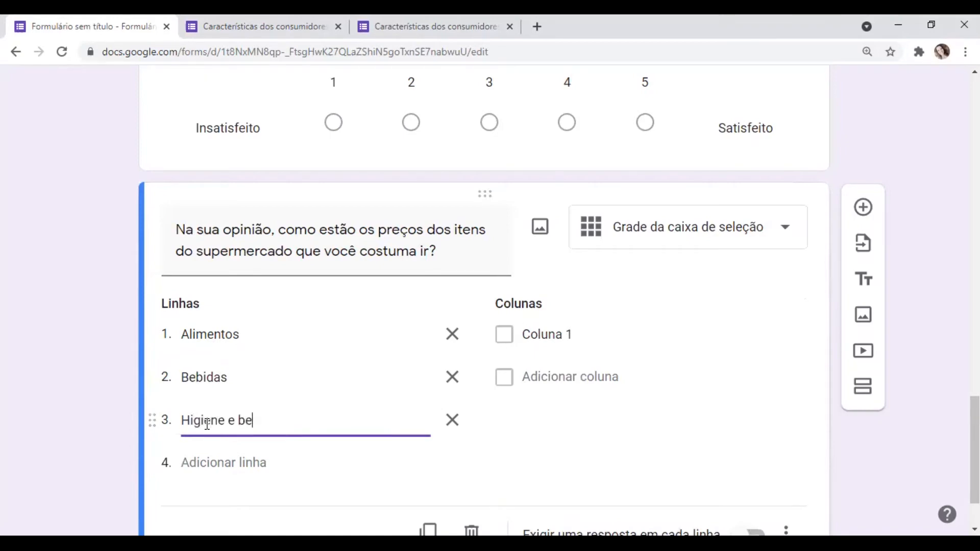
text(leza)
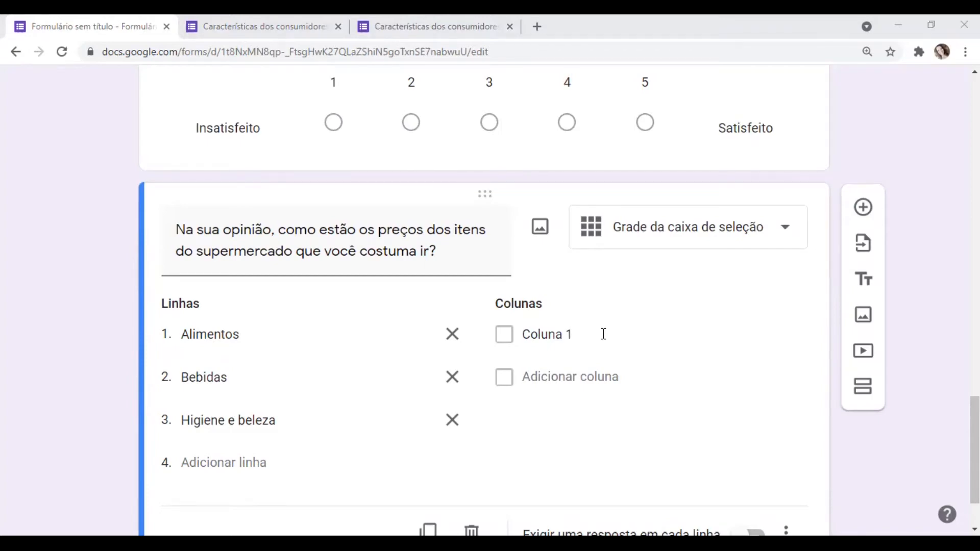
- Define the grid's columns as "Preço bom", "Preço baixo" and "Preço alto"
click(573, 328)
text(P)
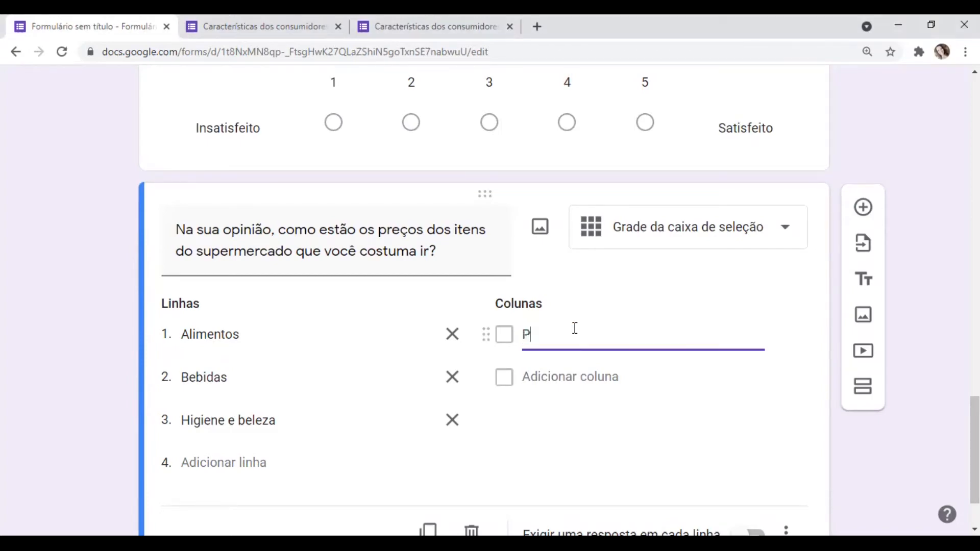
text(reço bom)
click(540, 376)
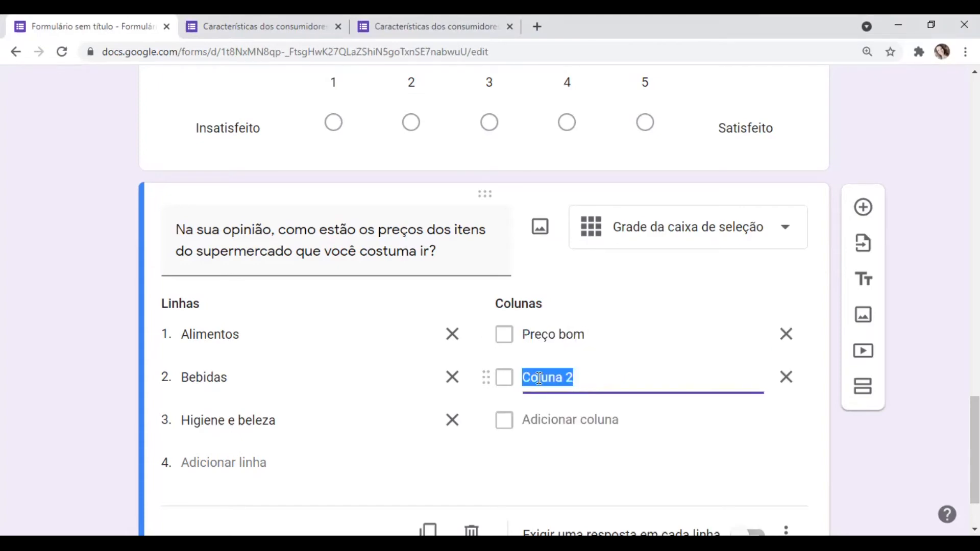
text(Preço)
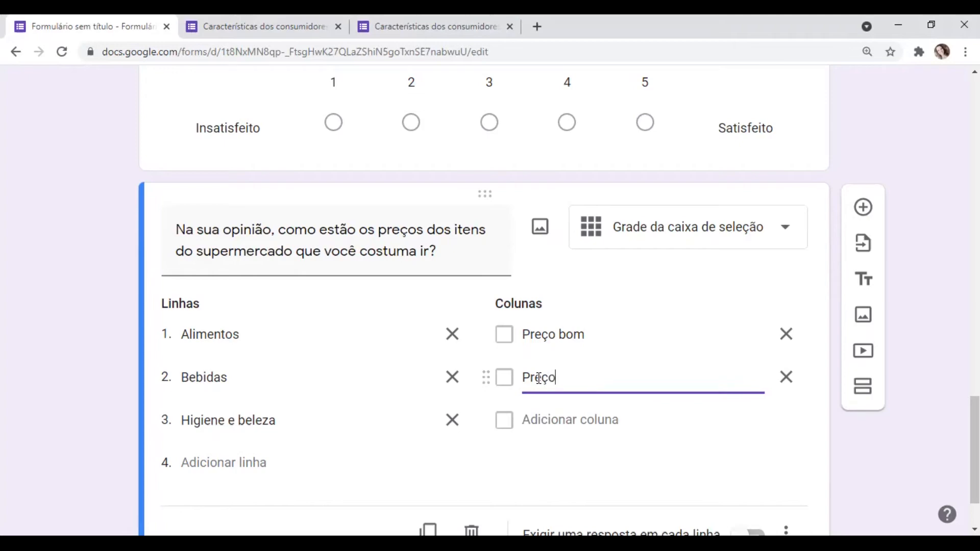
text( baixo)
click(548, 424)
text(Pr)
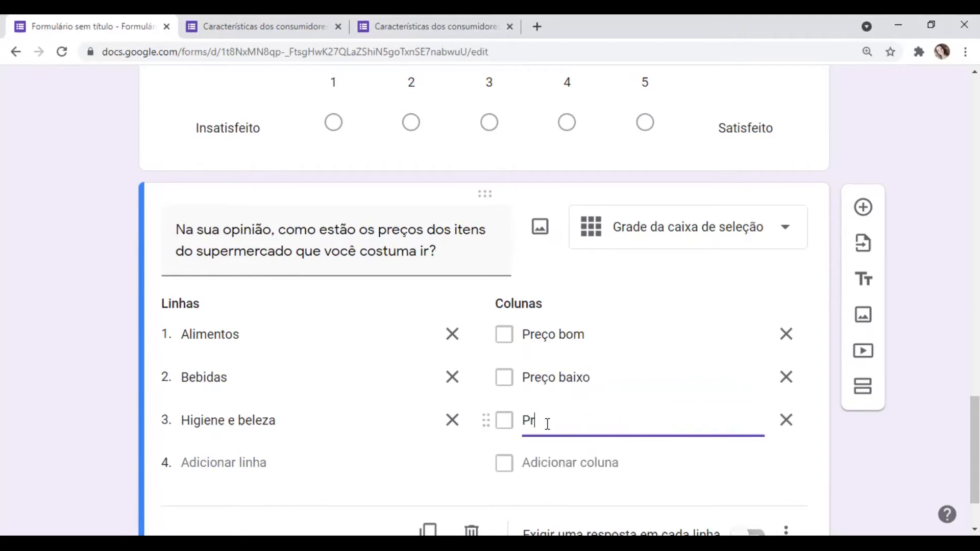
text(eço alto)
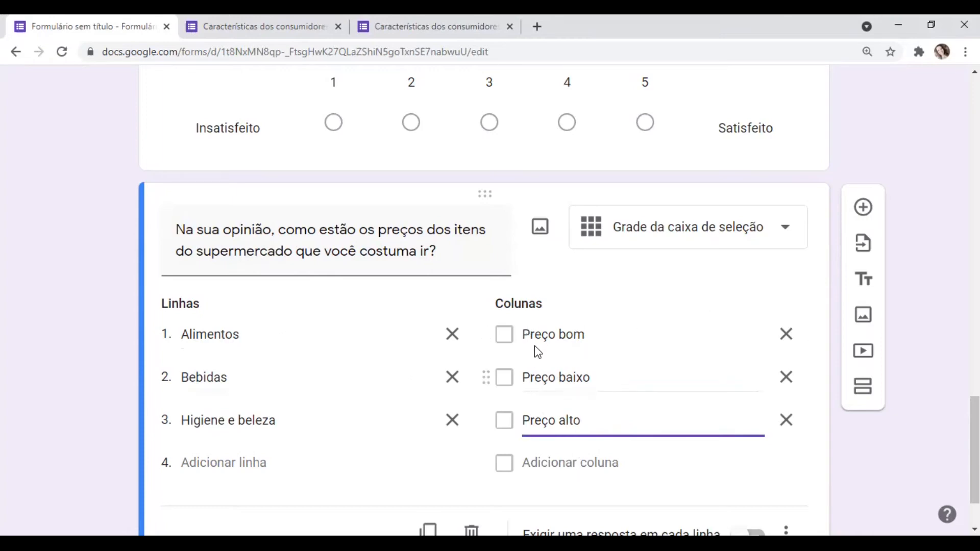
click(948, 415)
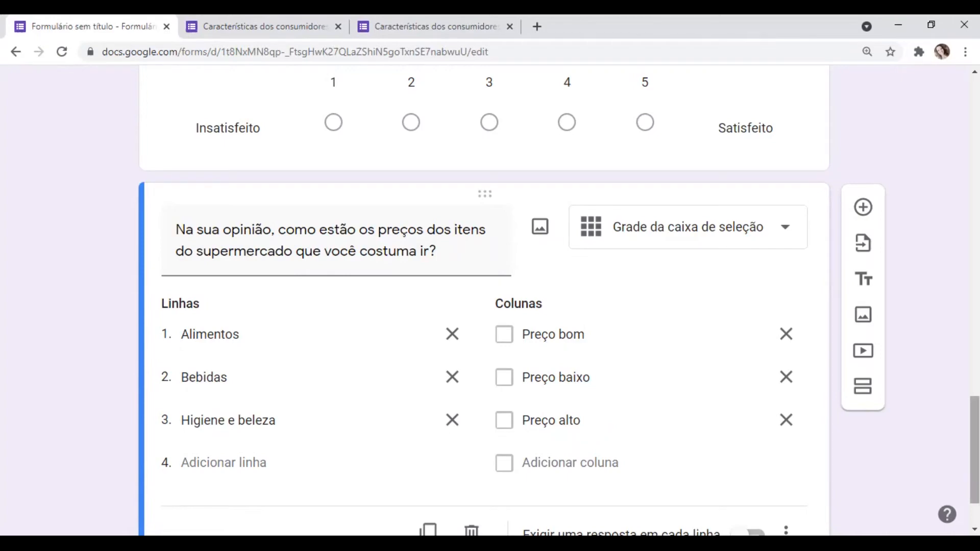
- Add the question "Qual é a sua data de nascimento?" below the item prices grid, without its number
scroll(483, 301, down, 2)
scroll(482, 301, up, 4)
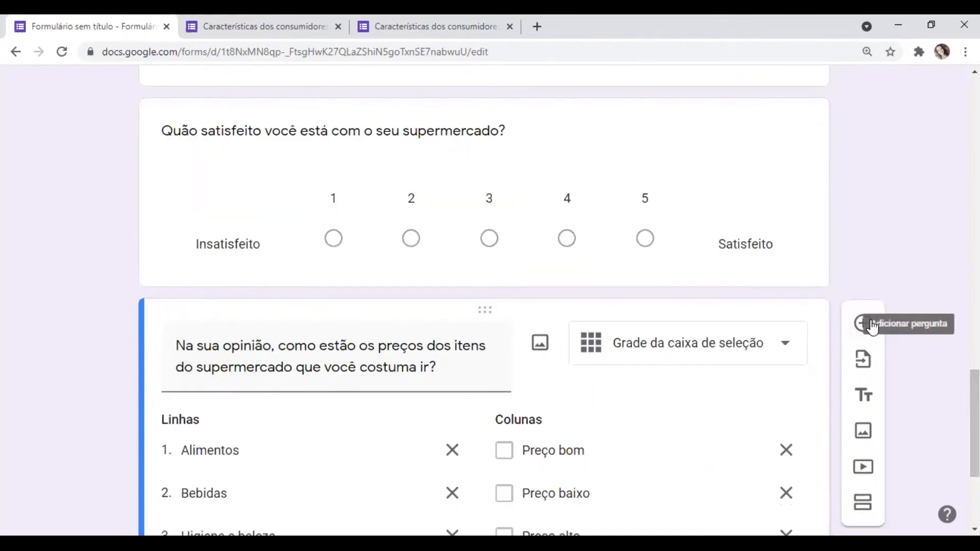
click(874, 326)
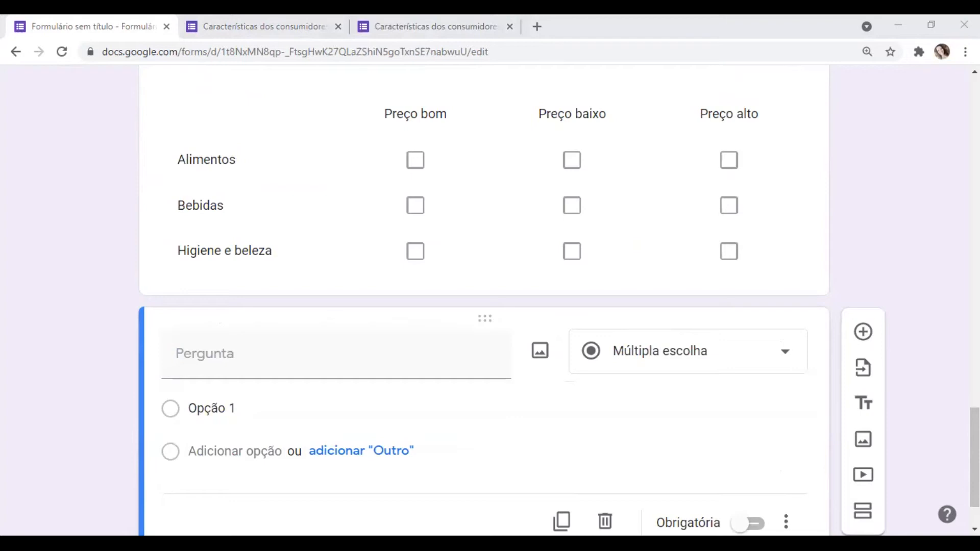
click(224, 362)
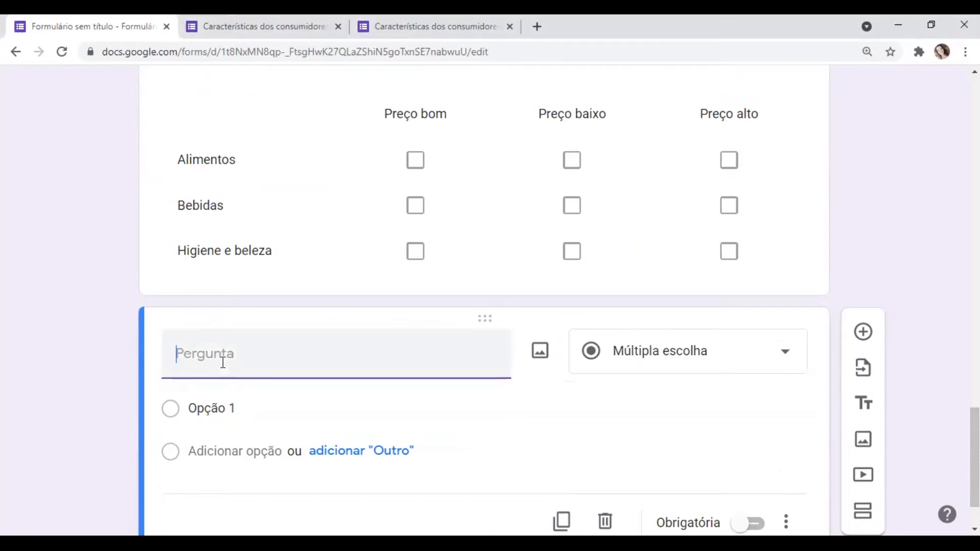
text(7. Qual é a sua data de nascimento?)
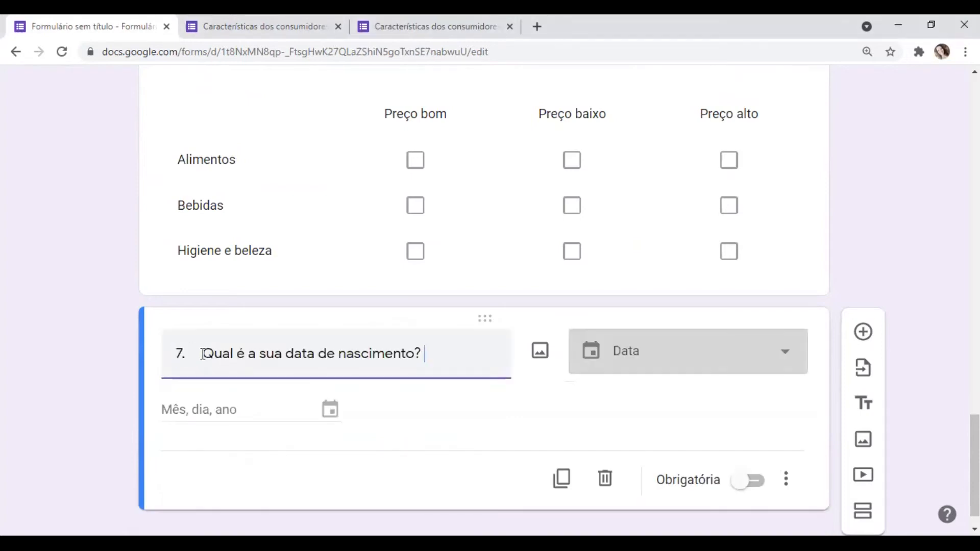
click(202, 354)
key(BackSpace)
key(BackSpace)
key(BackSpace)
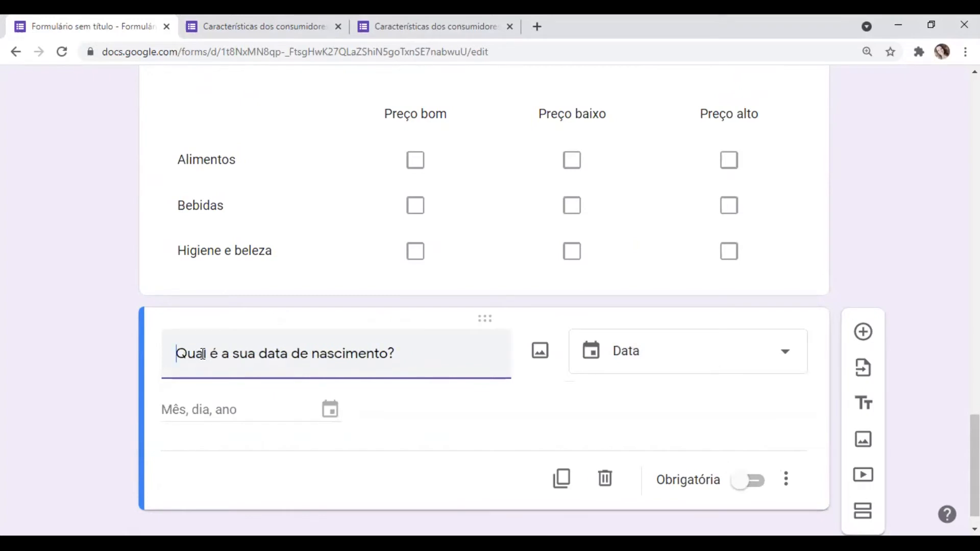
- Set the birth date question's answer type to "Data" and make the question required
click(795, 350)
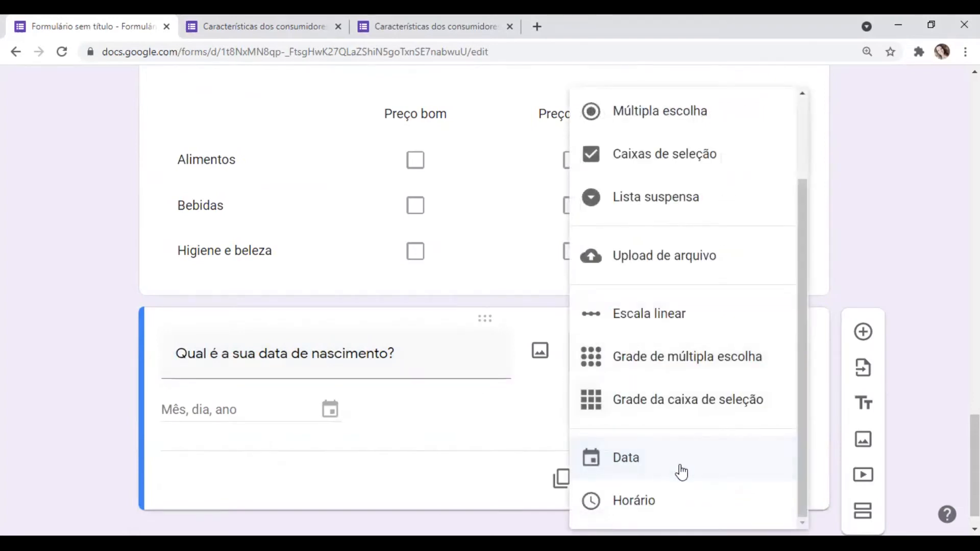
click(658, 463)
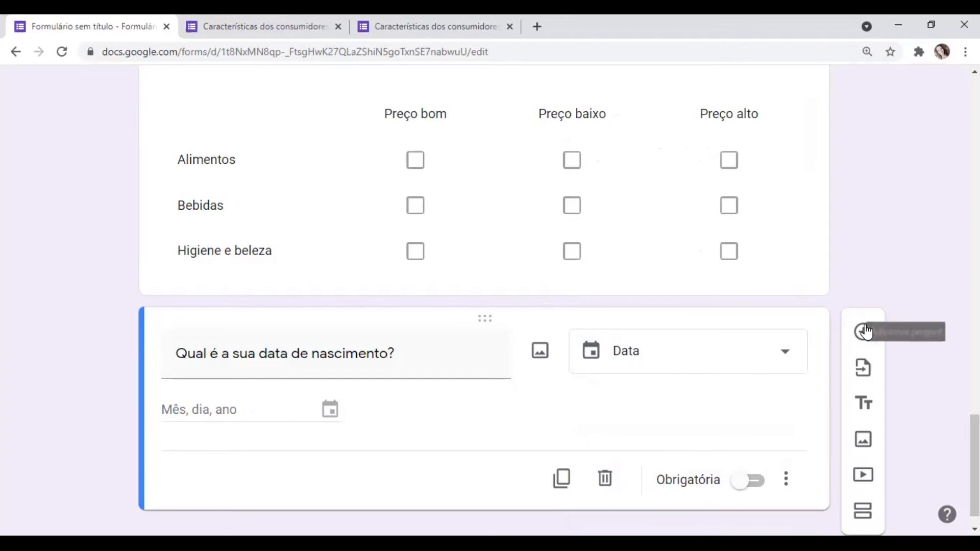
click(743, 481)
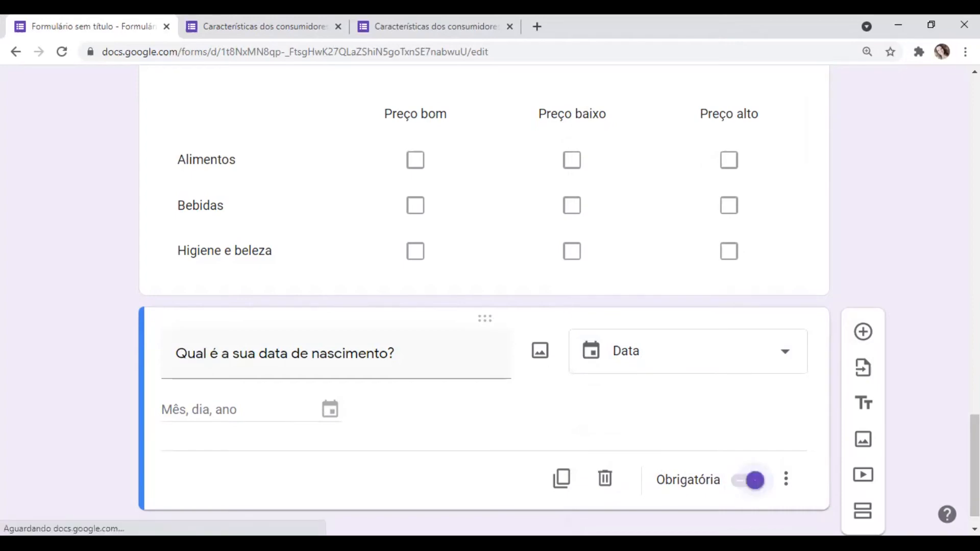
- Make the linear scale question about satisfaction with the supermarket required
scroll(483, 300, up, 4)
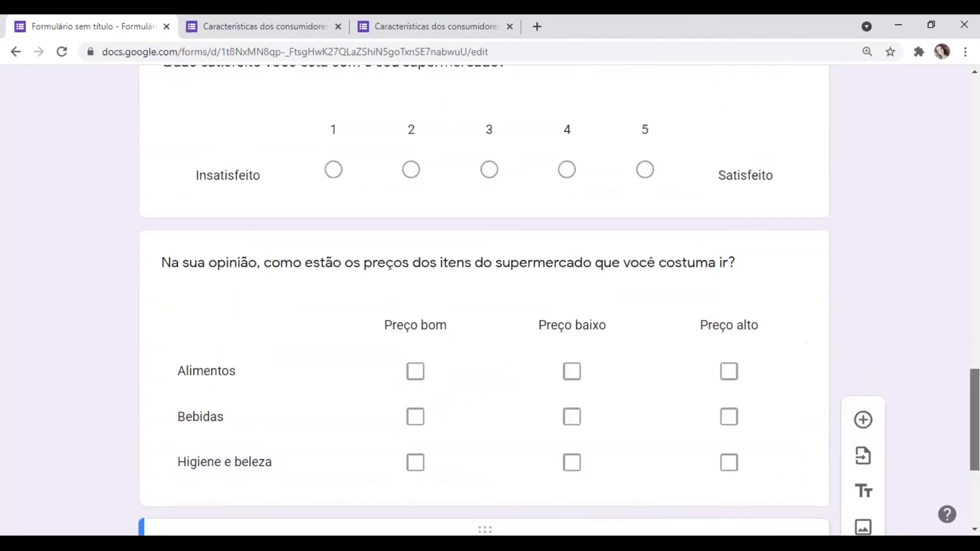
scroll(660, 273, up, 3)
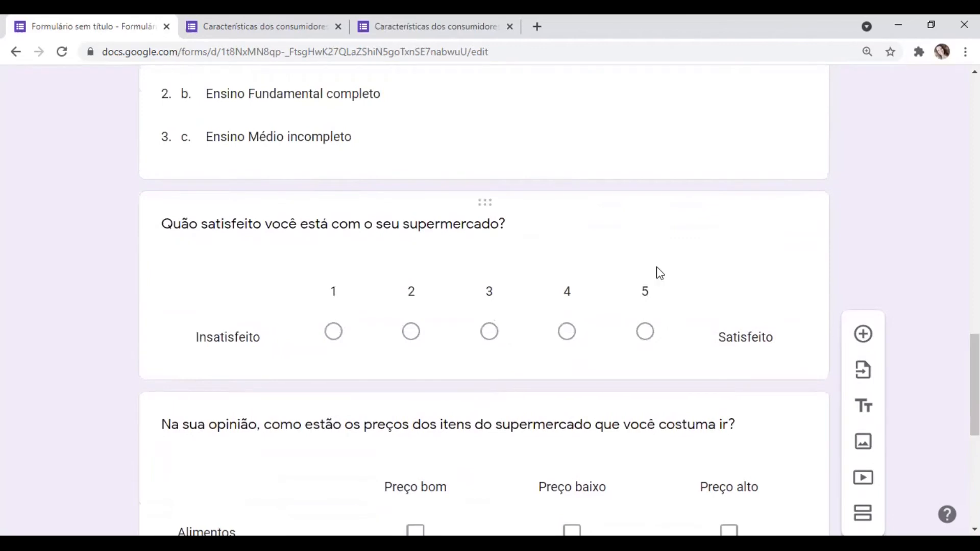
click(660, 274)
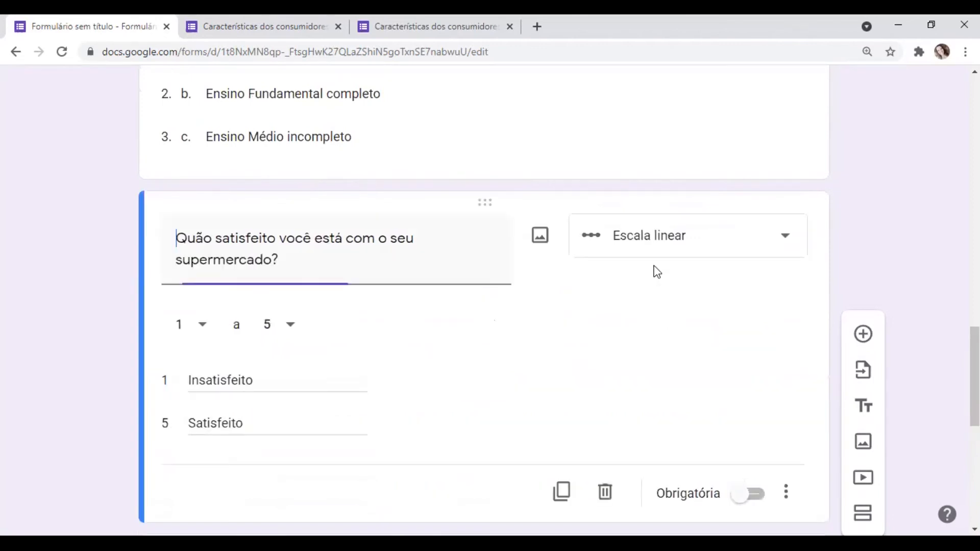
click(738, 502)
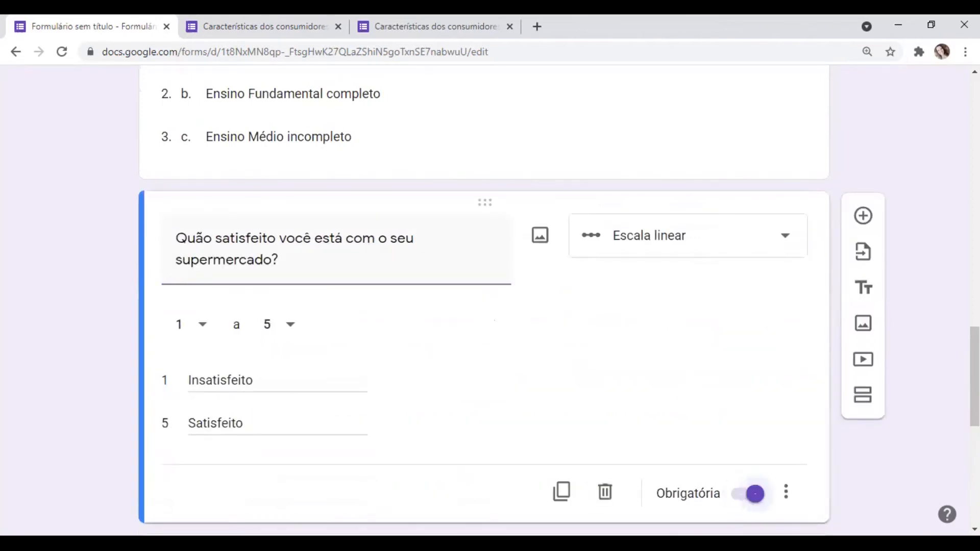
- Require a response in each row of the item prices checkbox grid
scroll(767, 317, up, 5)
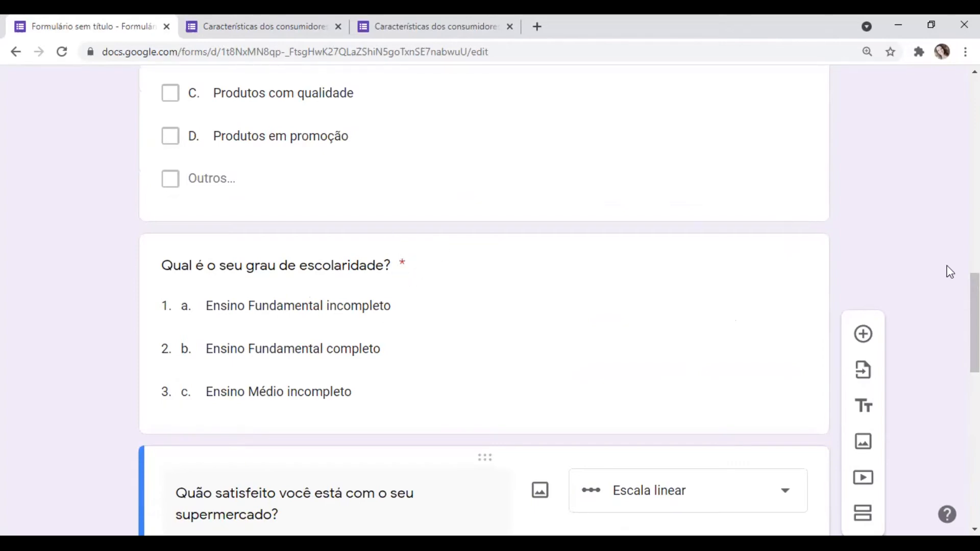
drag(974, 322, 975, 468)
click(681, 364)
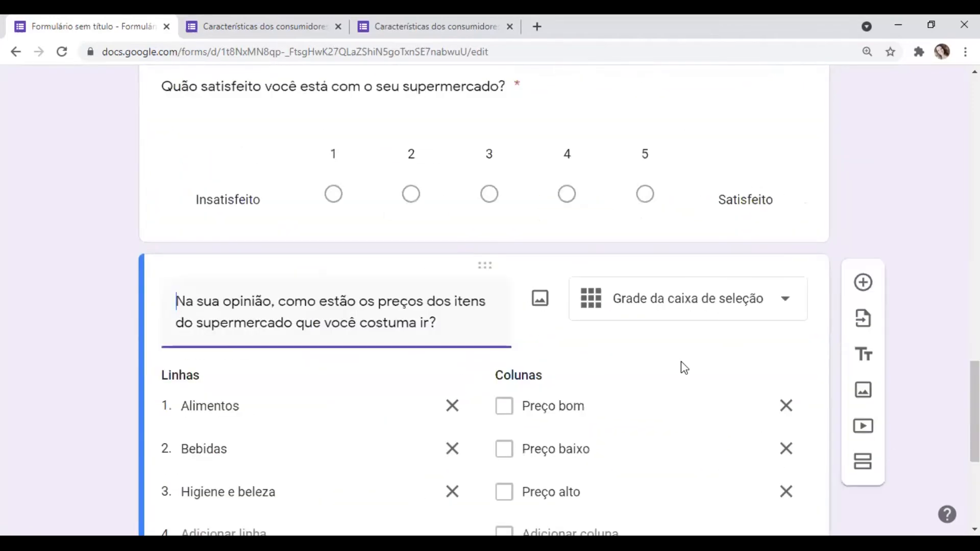
drag(974, 429, 974, 478)
click(741, 382)
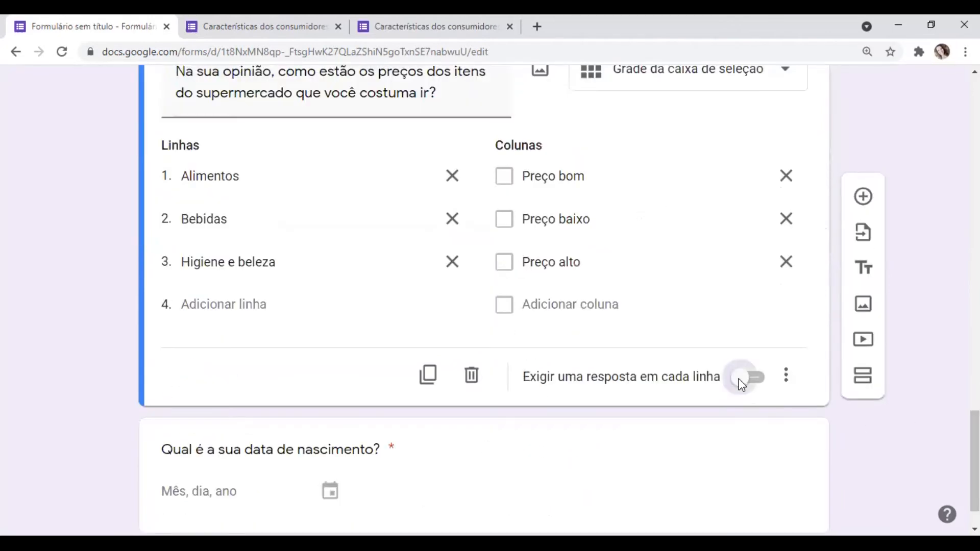
drag(974, 449, 974, 461)
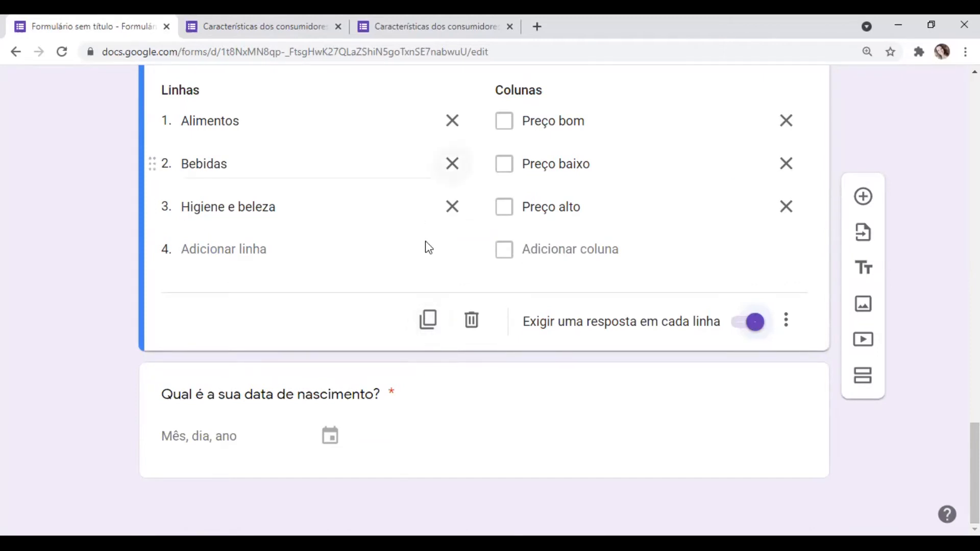
- Duplicate the item prices grid question and delete the copy
click(433, 325)
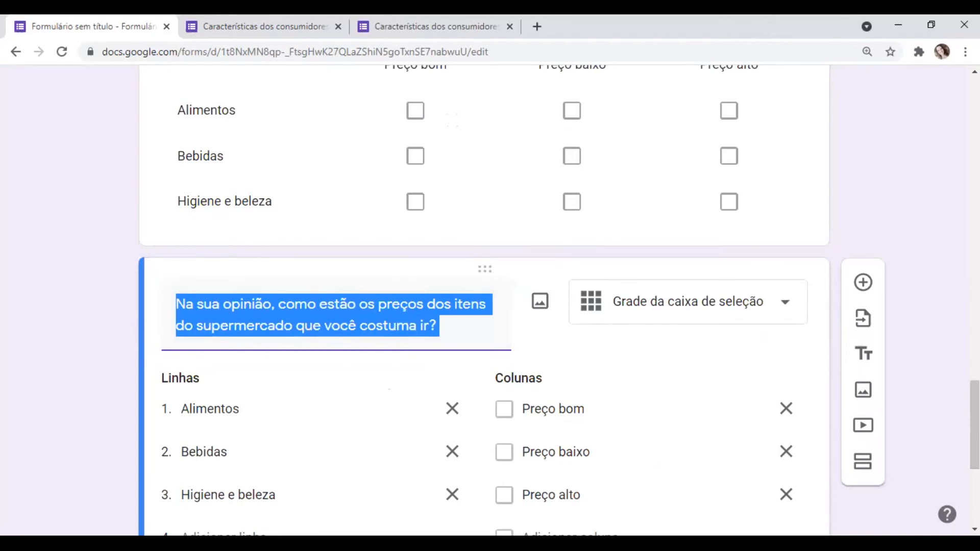
scroll(572, 447, down, 3)
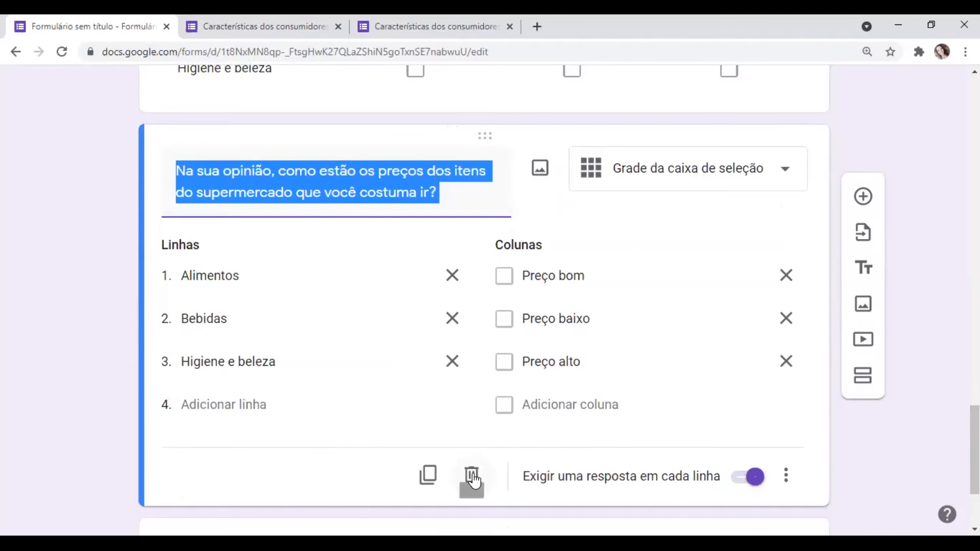
click(472, 477)
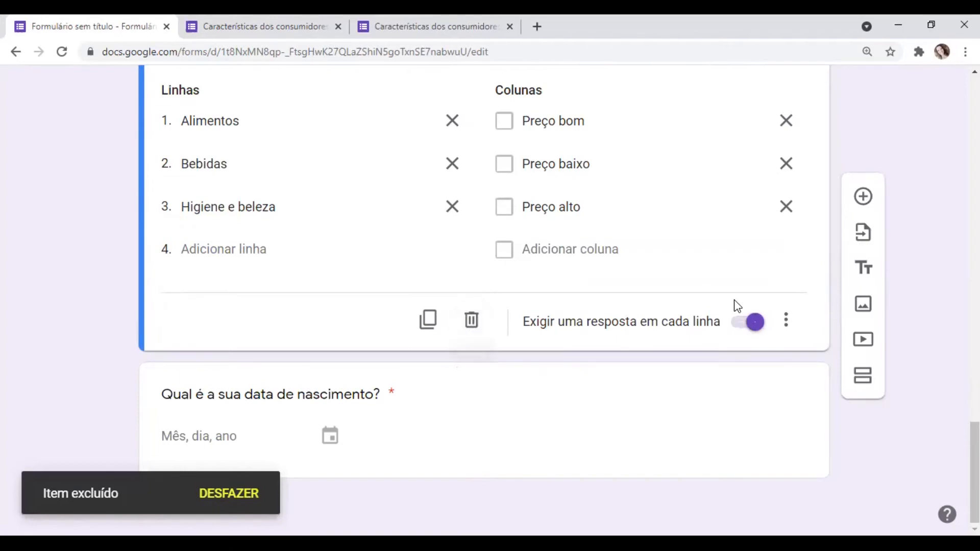
click(787, 321)
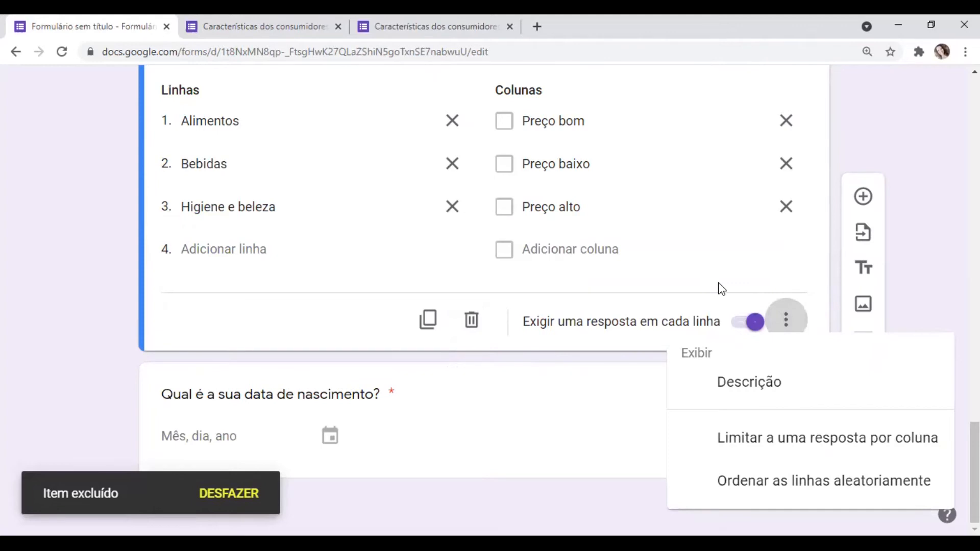
click(733, 298)
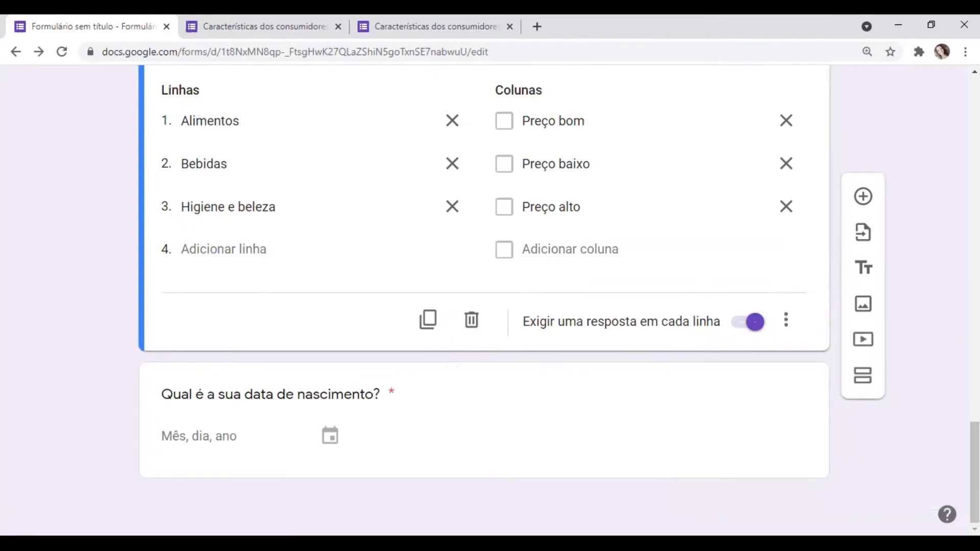
- Add the question "8. Qual é o horário que você costuma ir ao supermercado?" directly below the item prices grid
scroll(974, 459, up, 2)
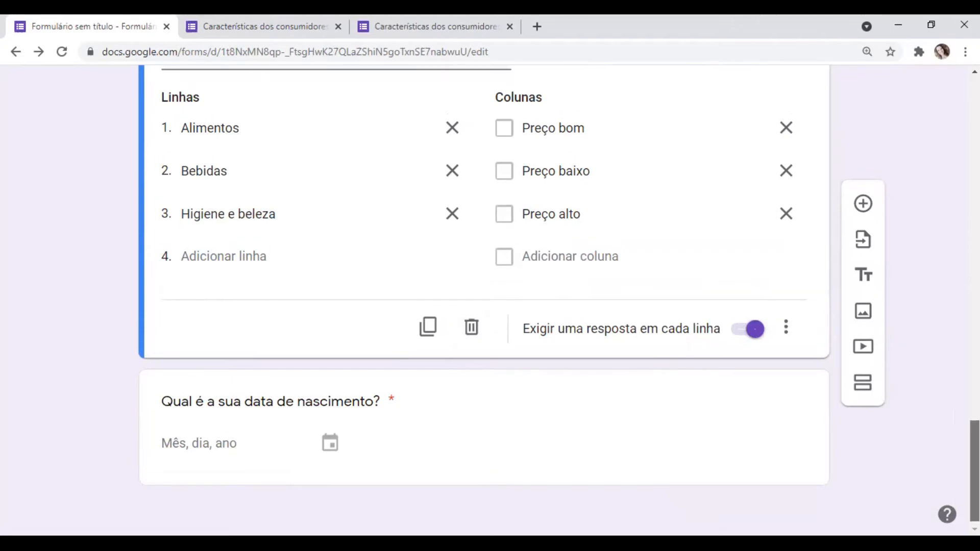
scroll(975, 434, up, 2)
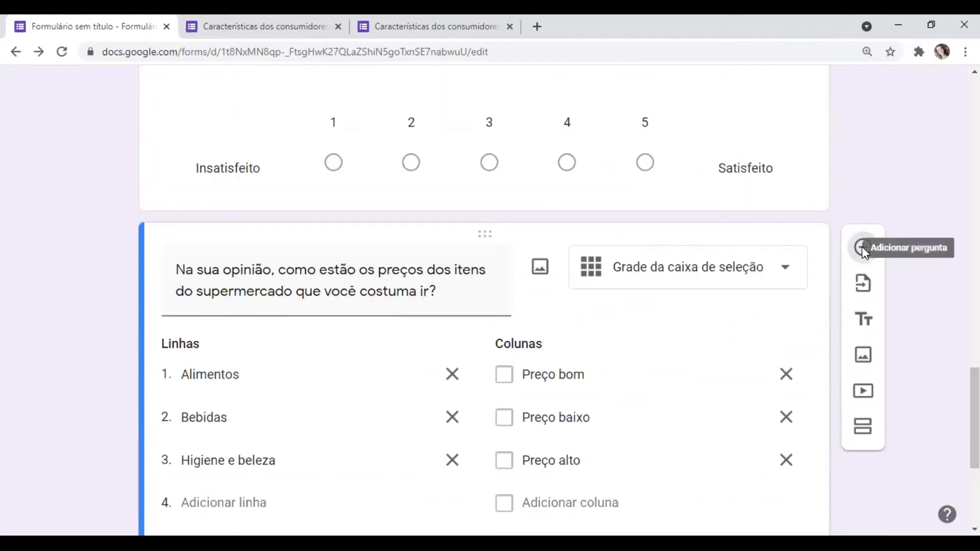
click(863, 248)
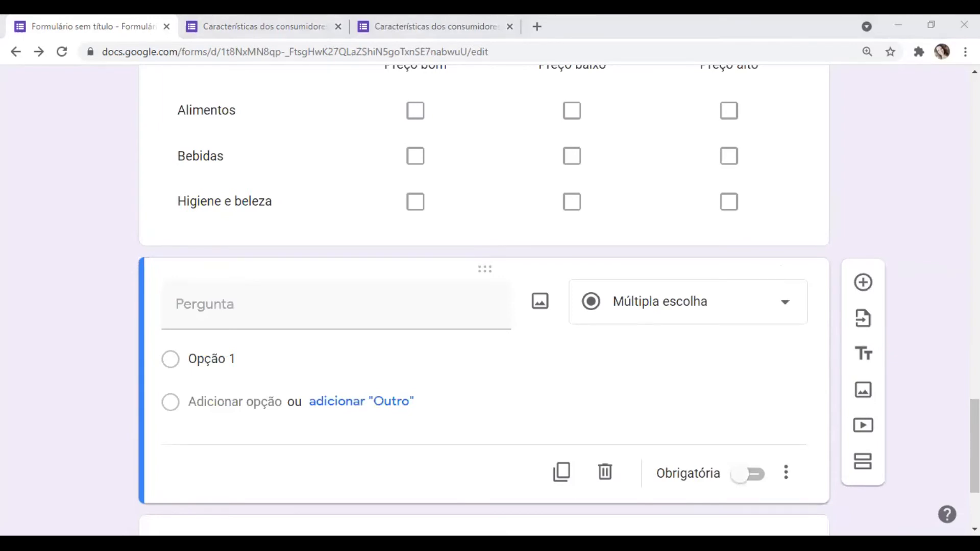
click(228, 325)
text(8.	Qual é o horário que você costuma ir ao supermercado)
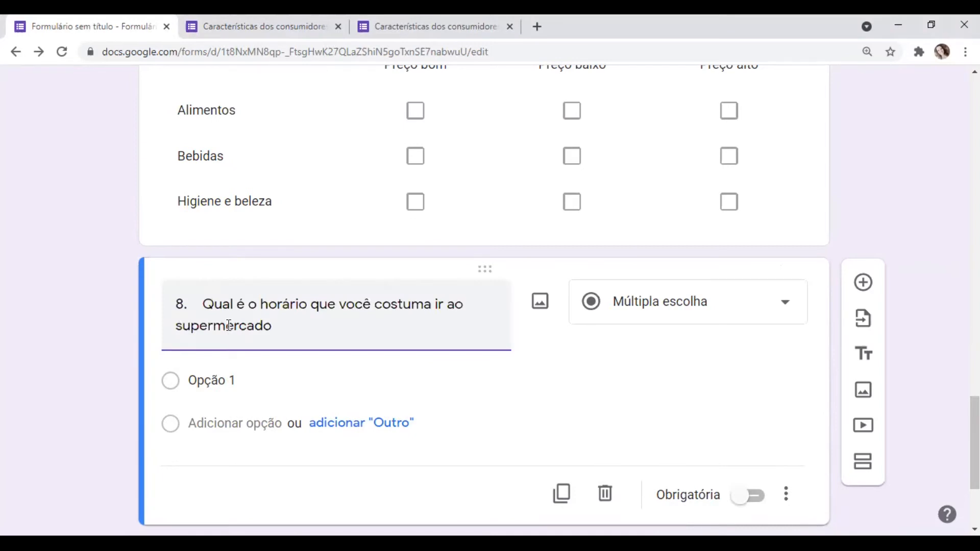
text(?)
- Change the answer type of the supermarket visiting time question to "Horário"
click(794, 320)
scroll(812, 444, down, 2)
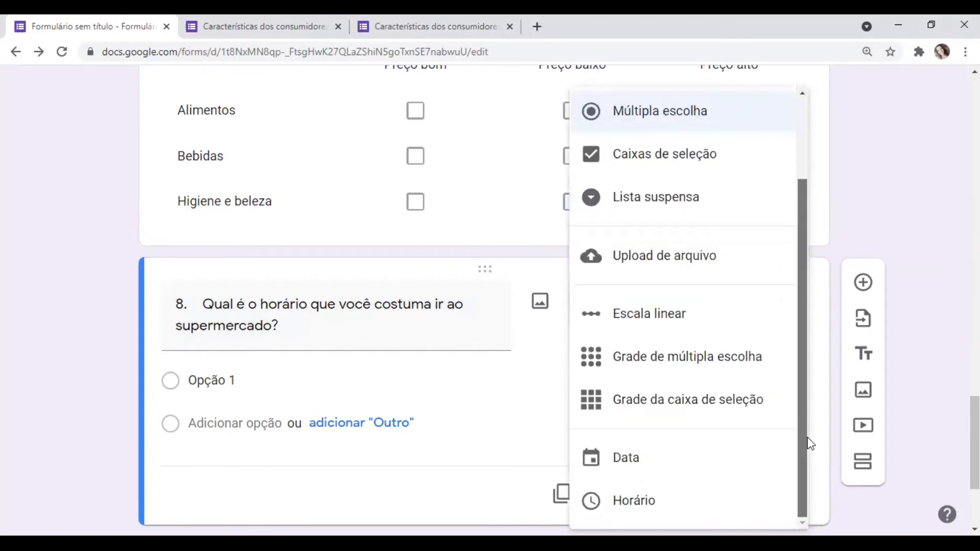
click(638, 514)
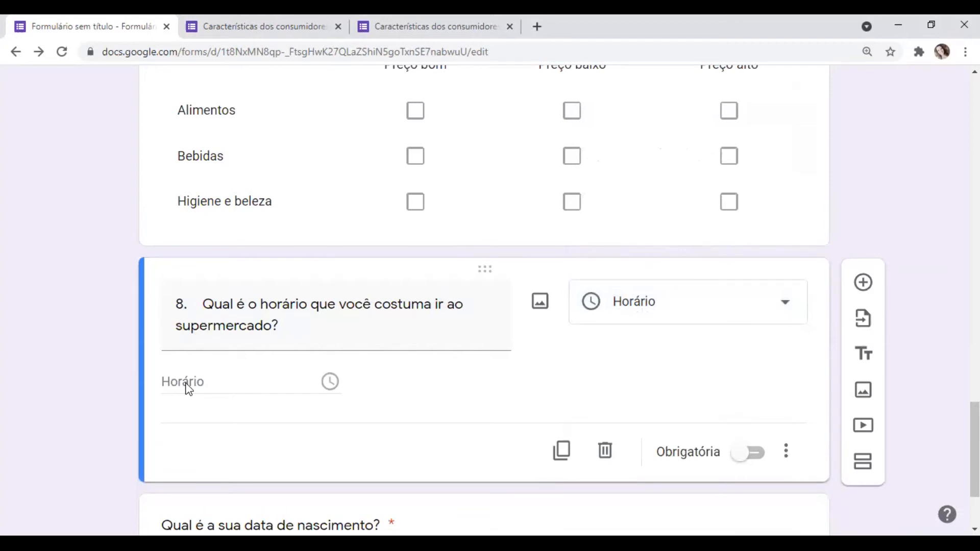
double_click(188, 388)
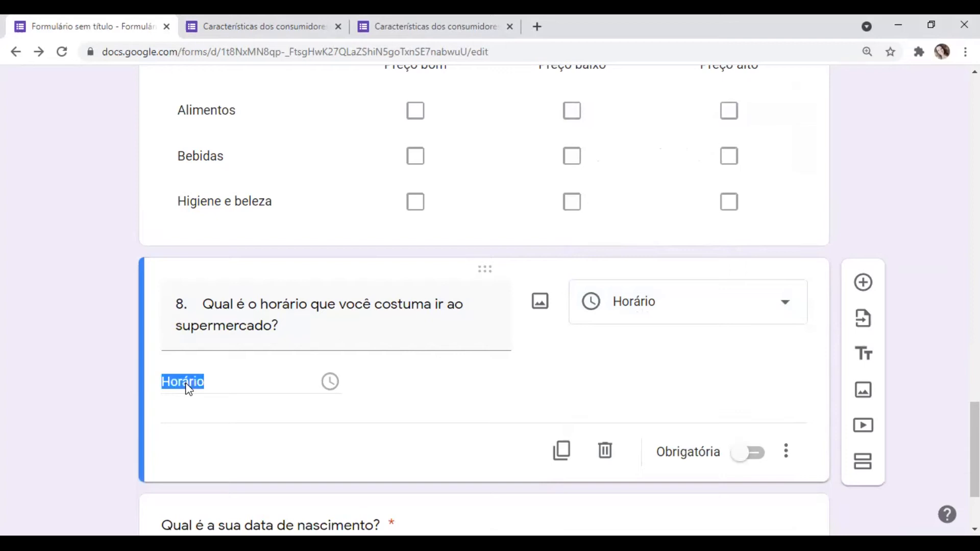
click(226, 386)
- Remove the number "8." from the start of the supermarket visiting time question
triple_click(204, 304)
click(204, 304)
key(BackSpace)
key(BackSpace)
key(BackSpace)
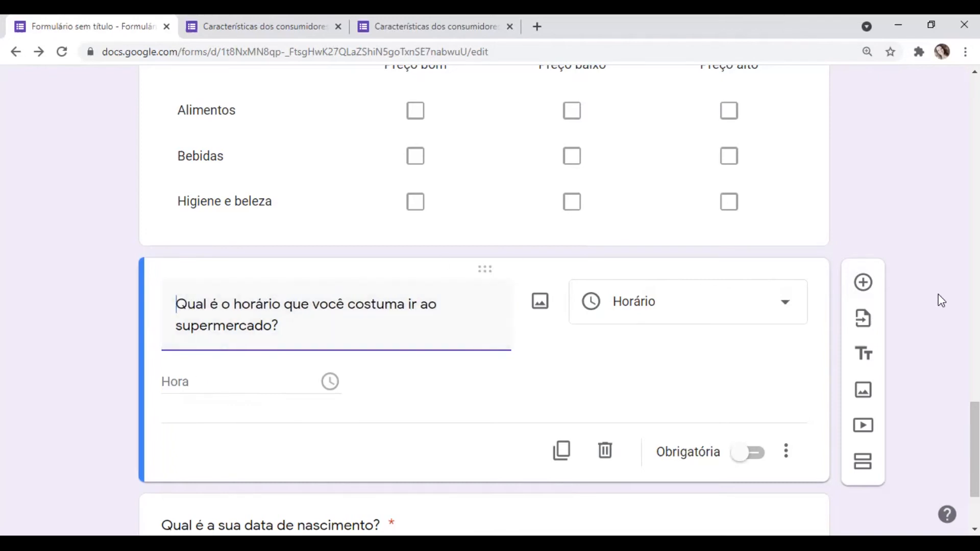
- Add the question "Quais sugestões você daria ao gerente do supermercado que você frequenta?" below the supermarket visiting time question, without its "9." prefix
click(862, 284)
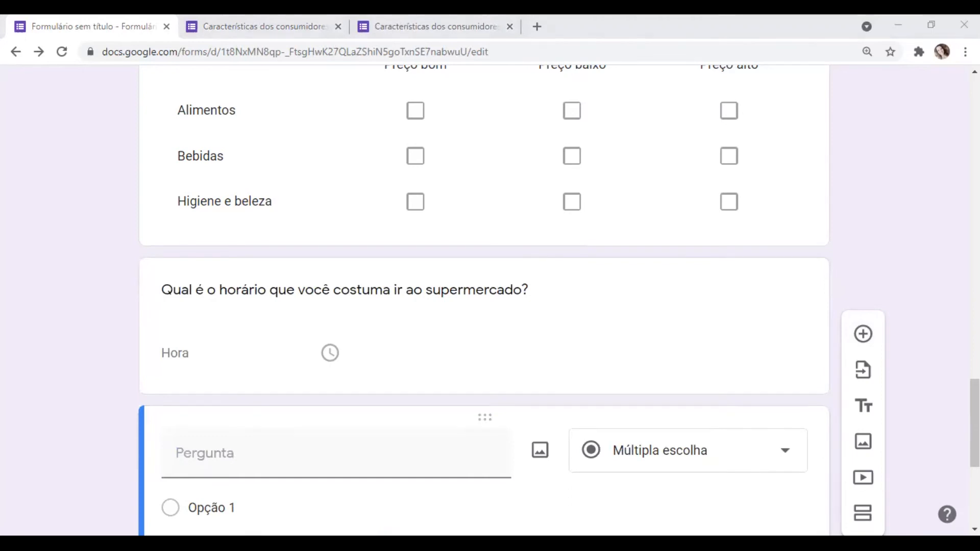
click(247, 468)
text(9.	Quais sugestões você daria ao gerente do supermercado que você frequenta?)
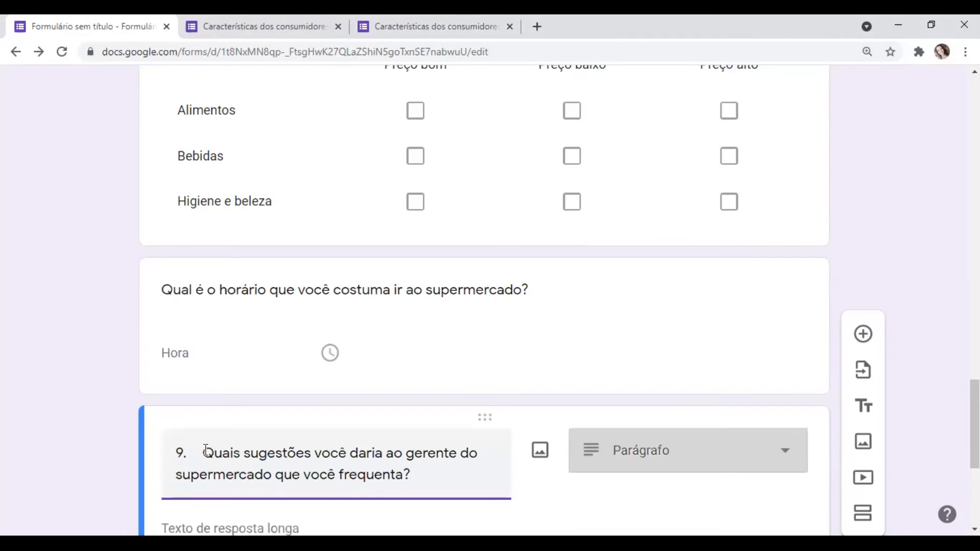
key(BackSpace)
key(BackSpace)
key(BackSpace)
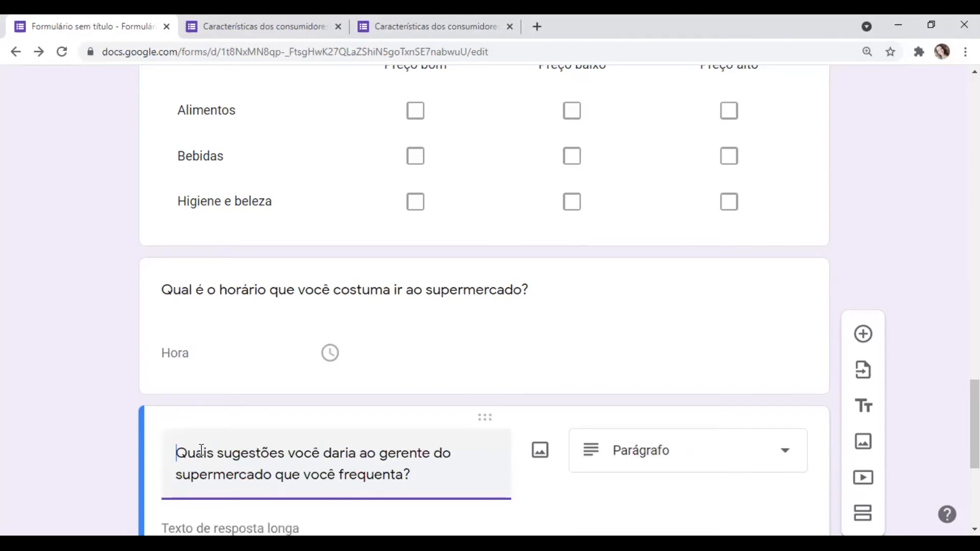
- Set the manager suggestions question's answer type to "Parágrafo" and make it required
click(782, 451)
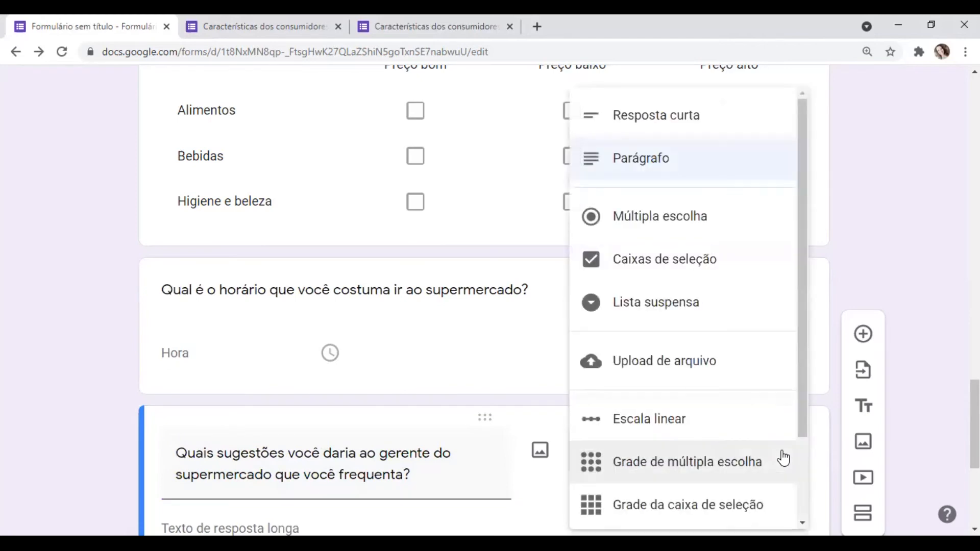
drag(799, 369, 774, 289)
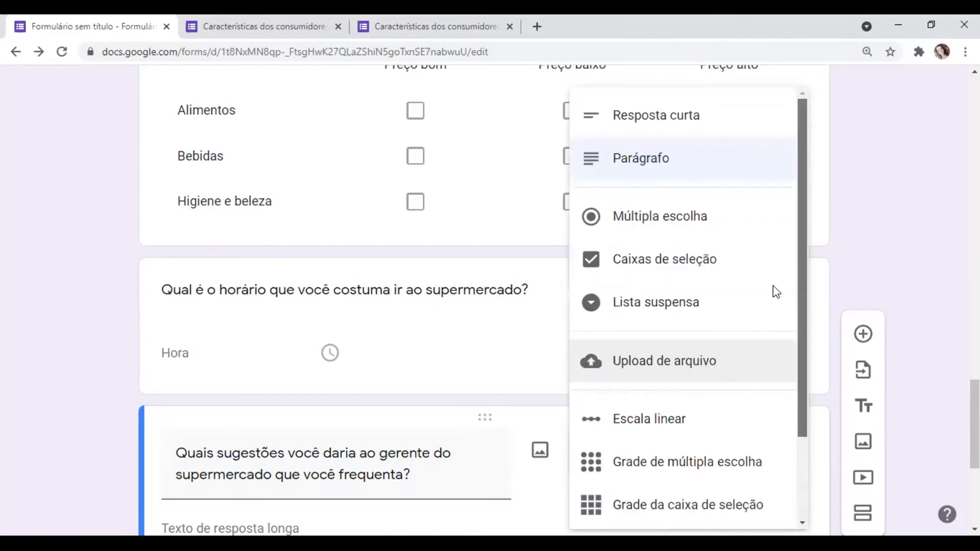
click(646, 159)
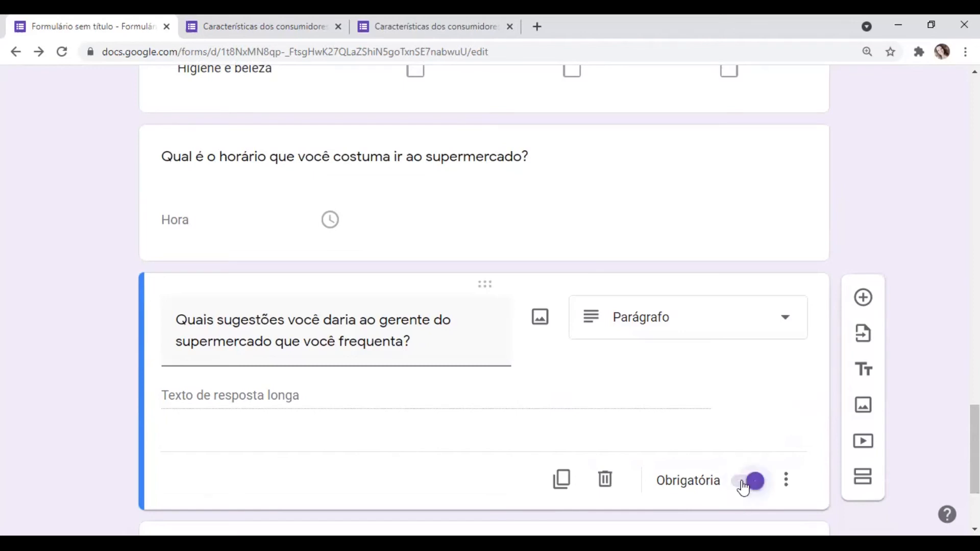
- Add the question "Qual desses produtos você compraria?" below the manager suggestions question, without its "10." prefix
click(865, 300)
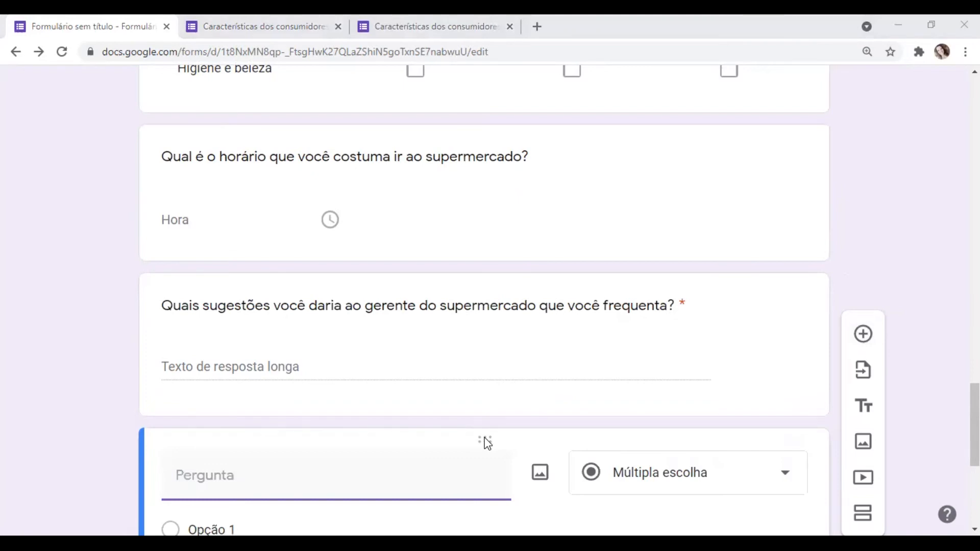
click(213, 475)
text(10. Qual desses produtos você compraria?)
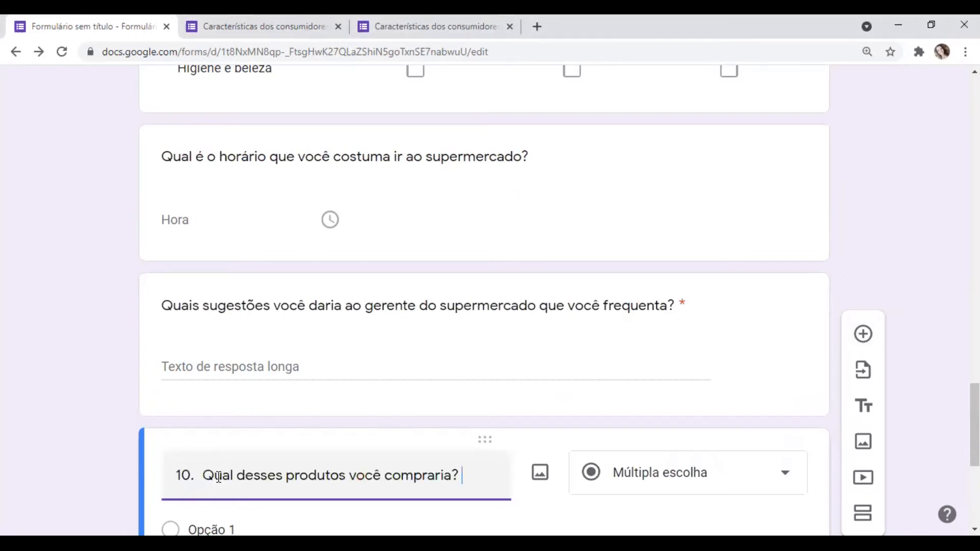
click(203, 476)
key(BackSpace)
key(BackSpace)
key(BackSpace)
key(BackSpace)
click(467, 478)
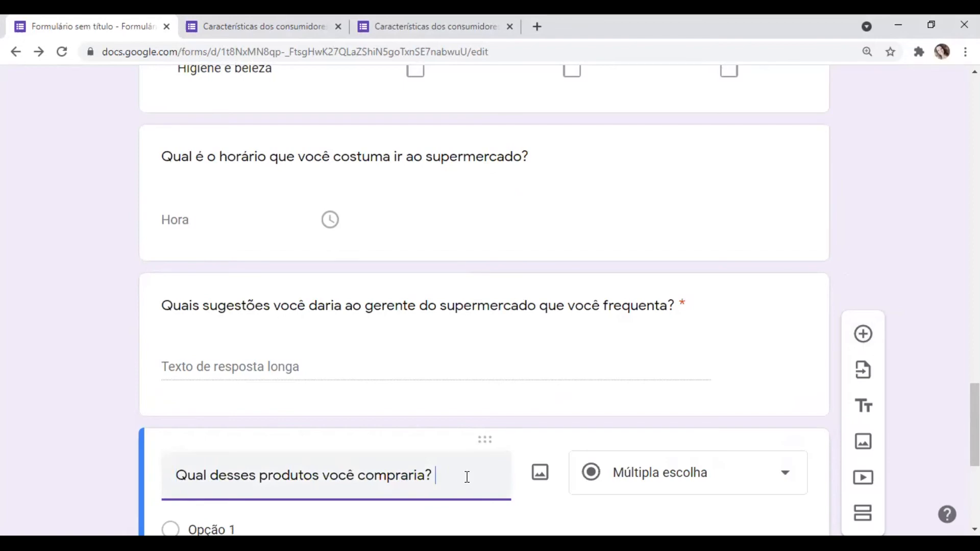
drag(975, 419, 975, 454)
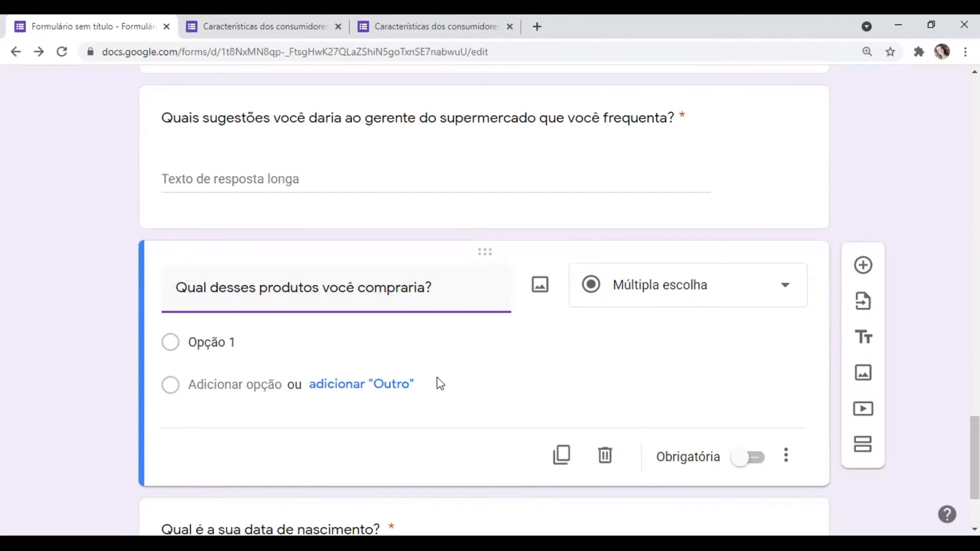
- Upload the "Amaciante" picture from the Imagens folder into the product choice question
click(581, 387)
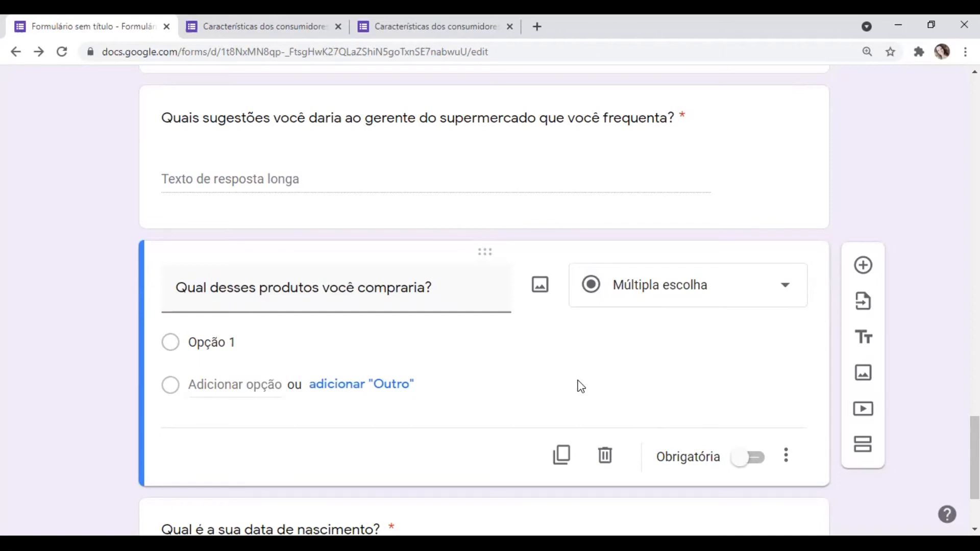
click(540, 291)
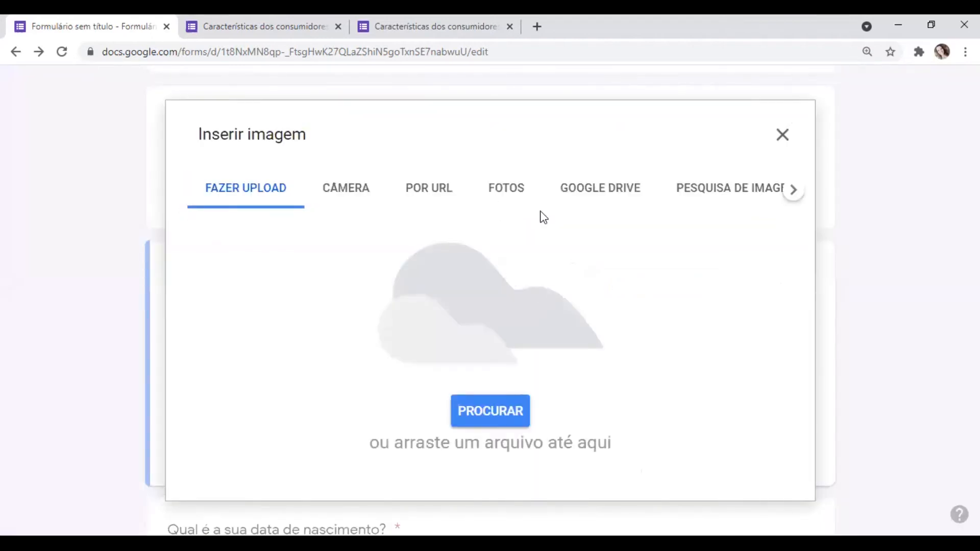
click(739, 193)
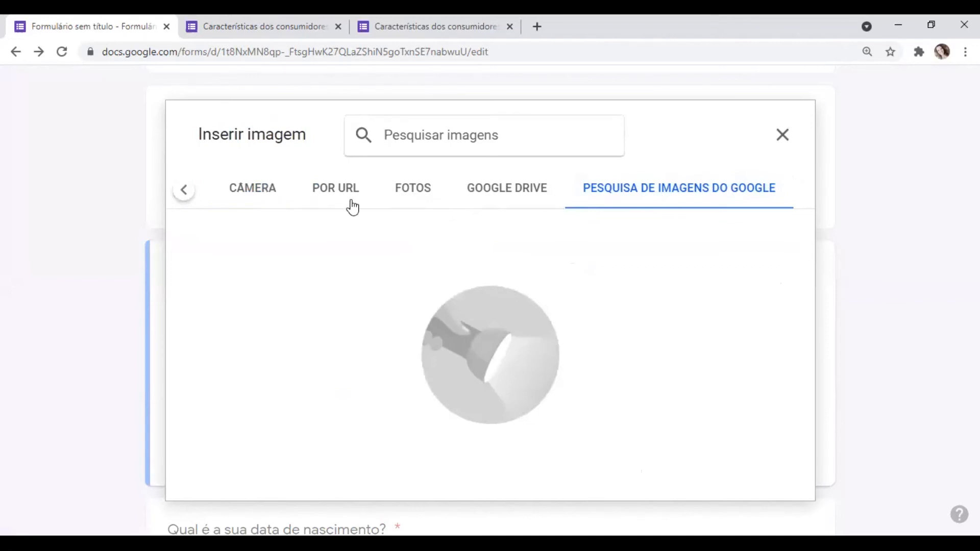
click(185, 192)
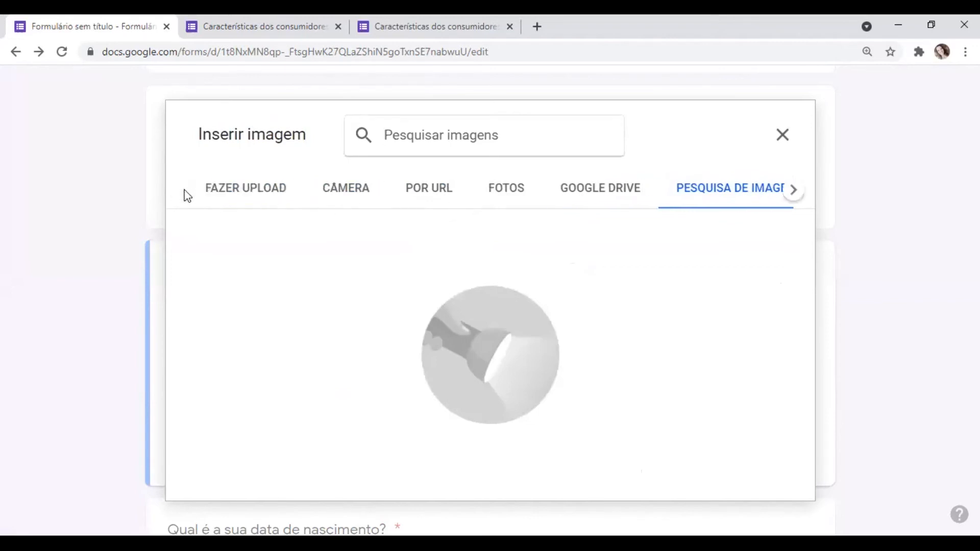
click(236, 192)
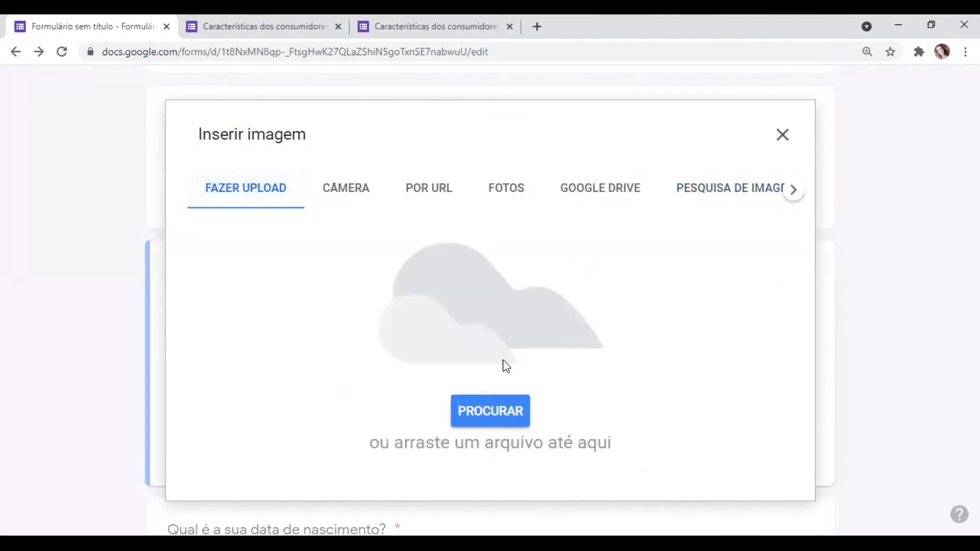
click(490, 419)
click(489, 412)
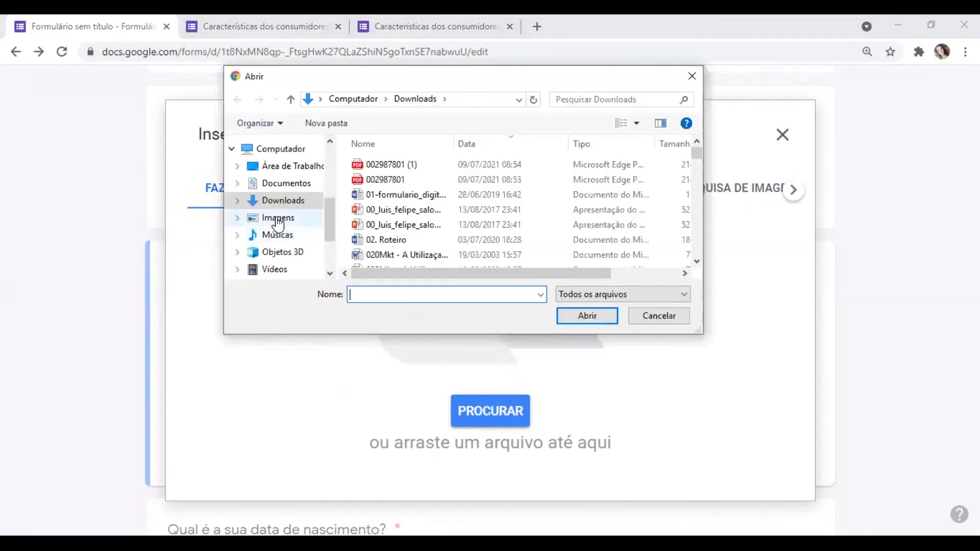
click(277, 218)
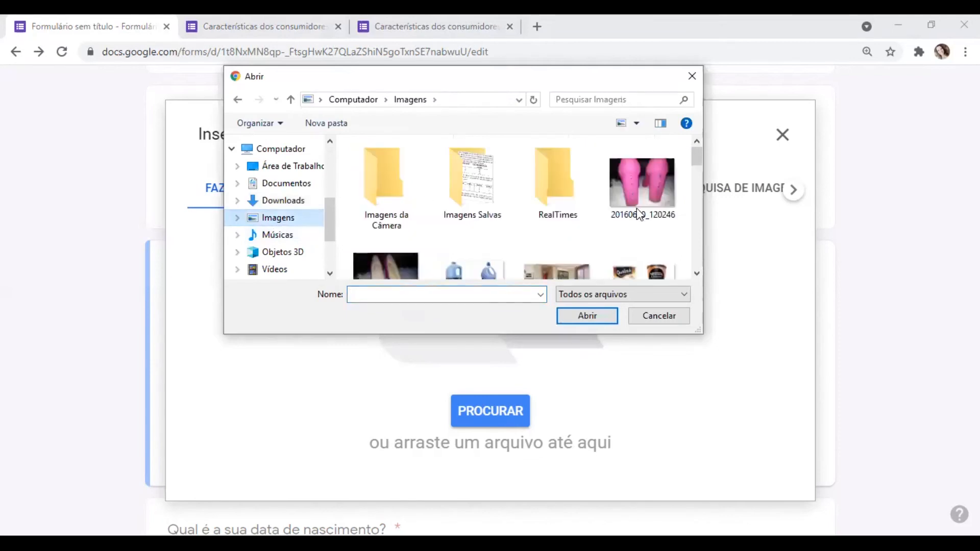
drag(696, 159, 694, 170)
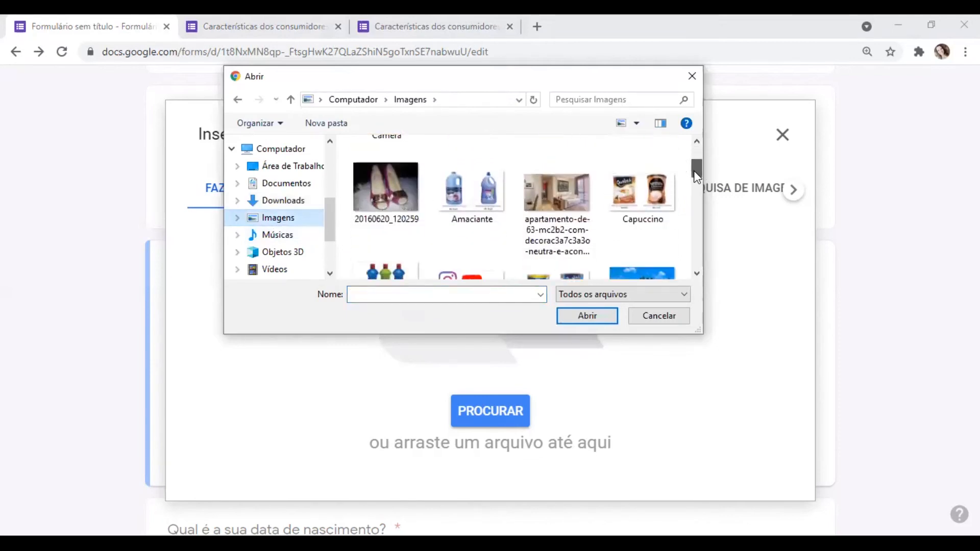
click(466, 194)
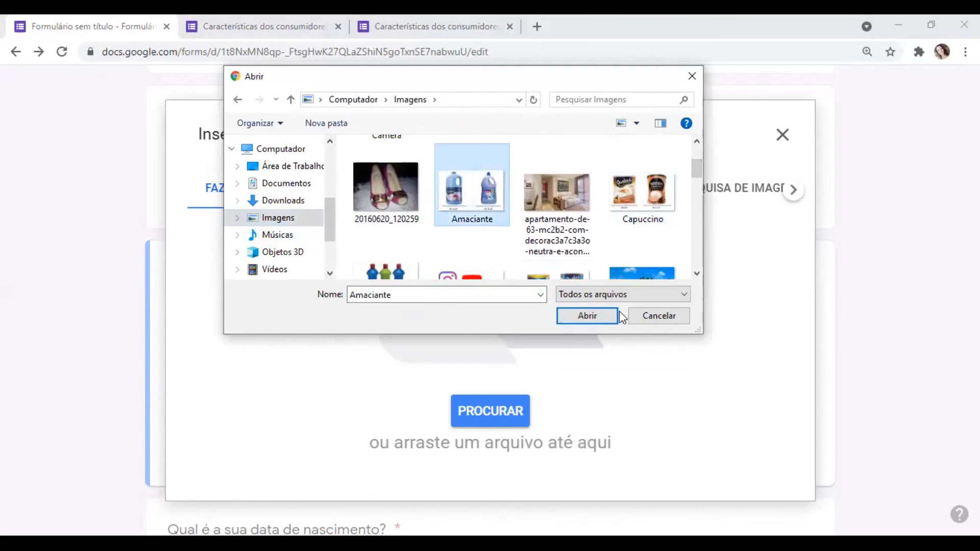
click(591, 318)
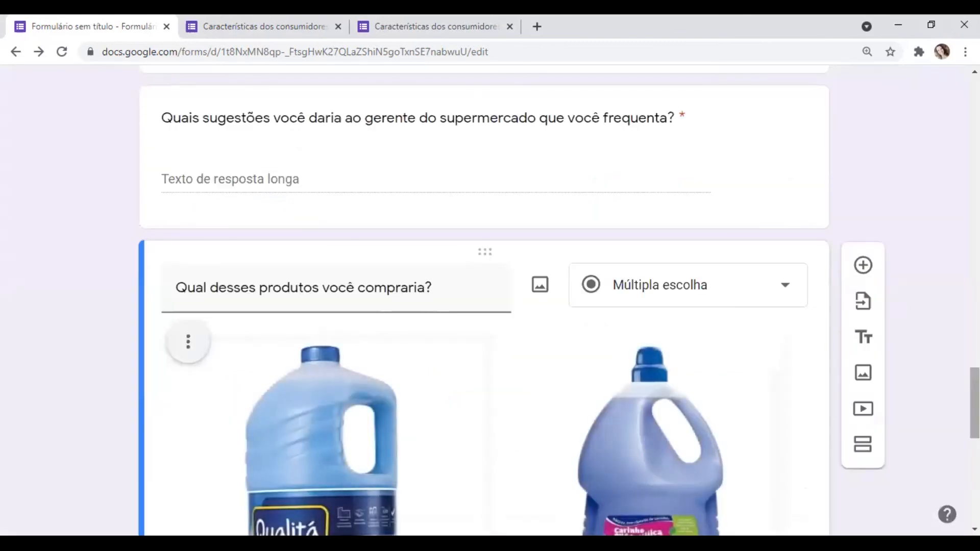
- Set the product choice question's first option to "Amaciante Qualitá"
drag(975, 403, 975, 453)
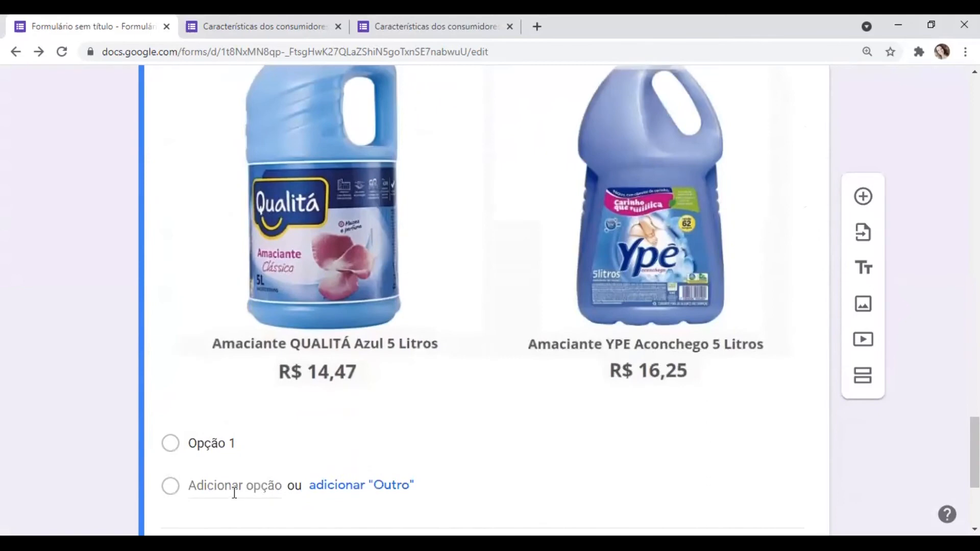
click(245, 448)
text(A)
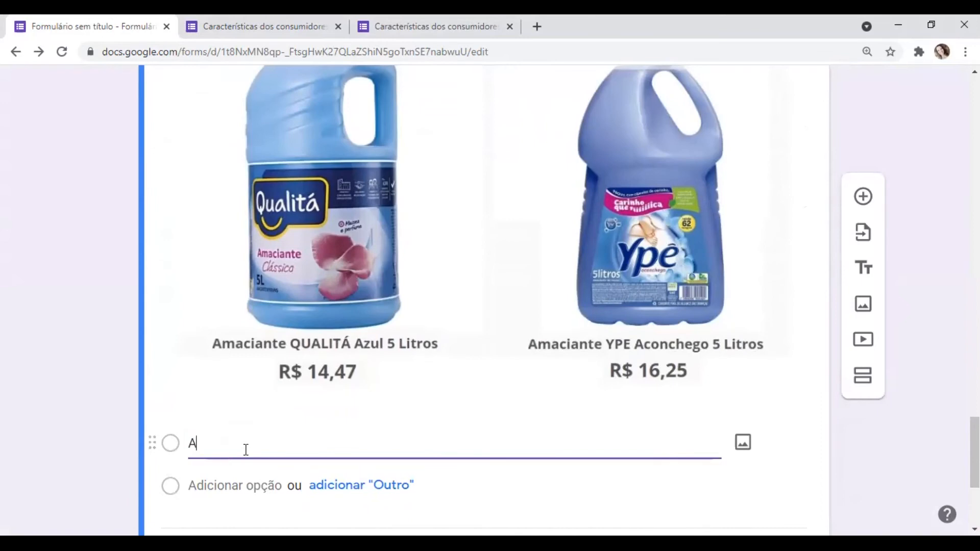
text(maciante Qualitá)
- Add "Amaciante Ypê" as the second option of the product choice question
click(222, 488)
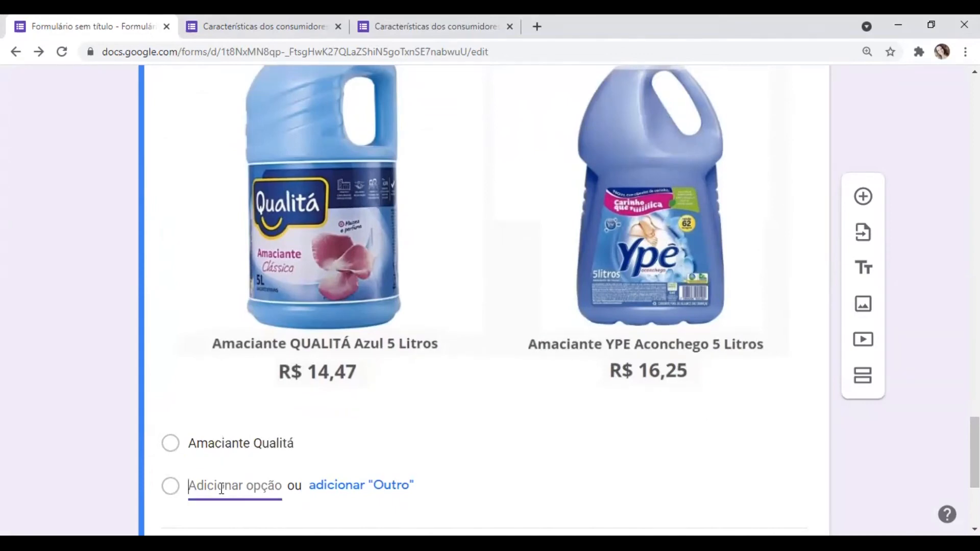
text(A)
text(maciant)
text(te )
text(Yp)
text(ê)
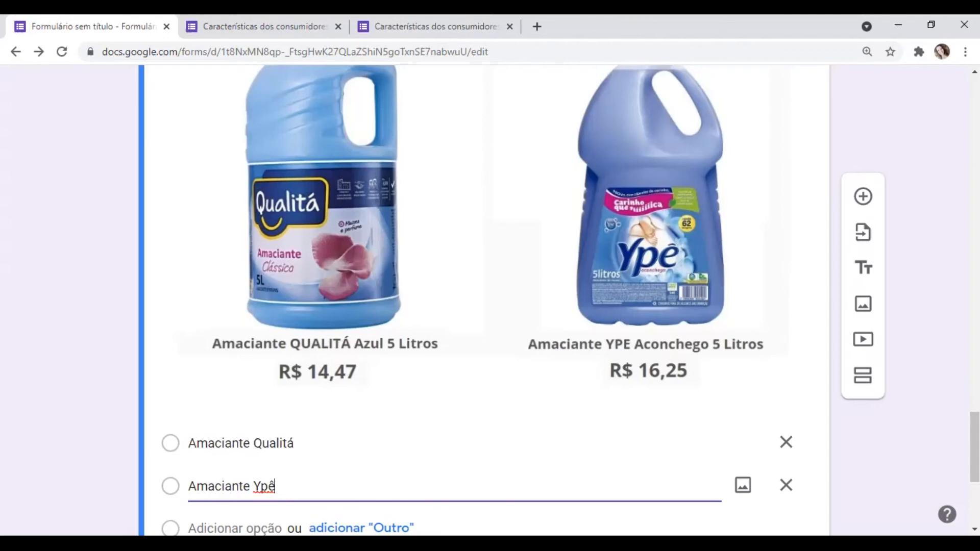
- Review the product choice question with its image and options, and mark it as required
scroll(485, 301, up, 2)
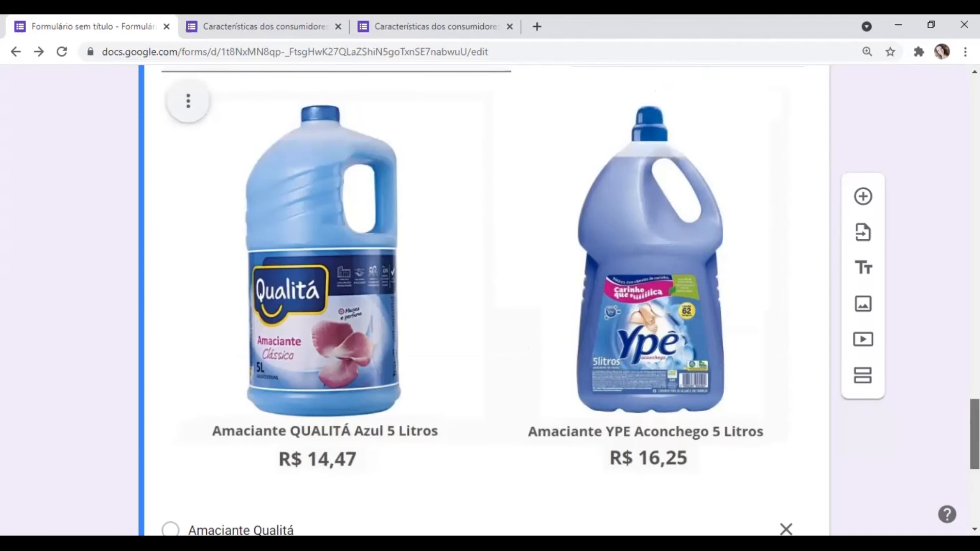
scroll(484, 300, up, 2)
scroll(484, 300, down, 3)
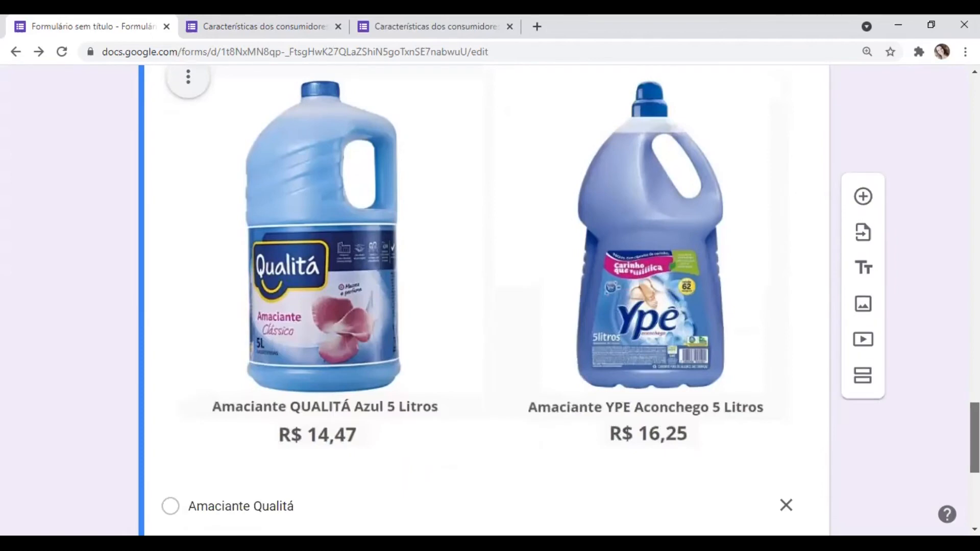
scroll(484, 300, down, 3)
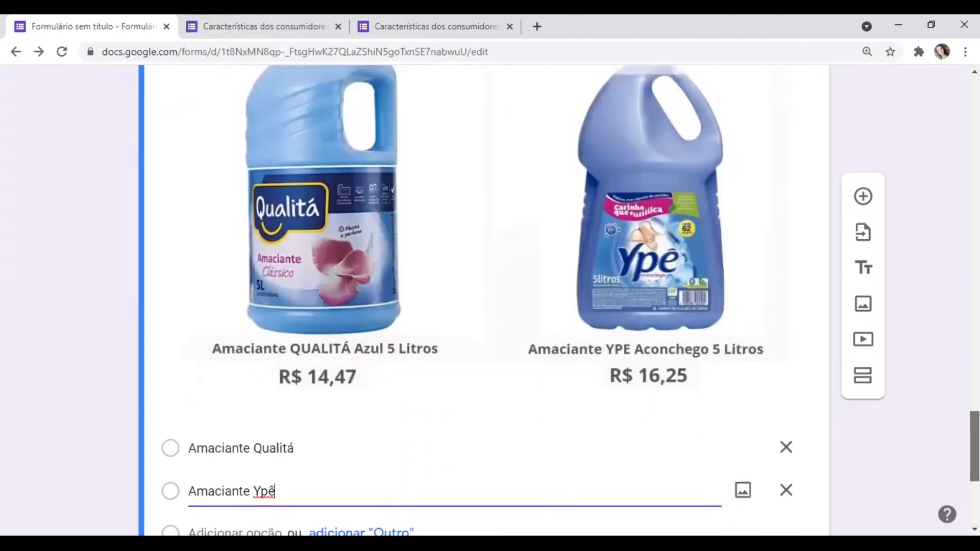
scroll(484, 300, down, 1)
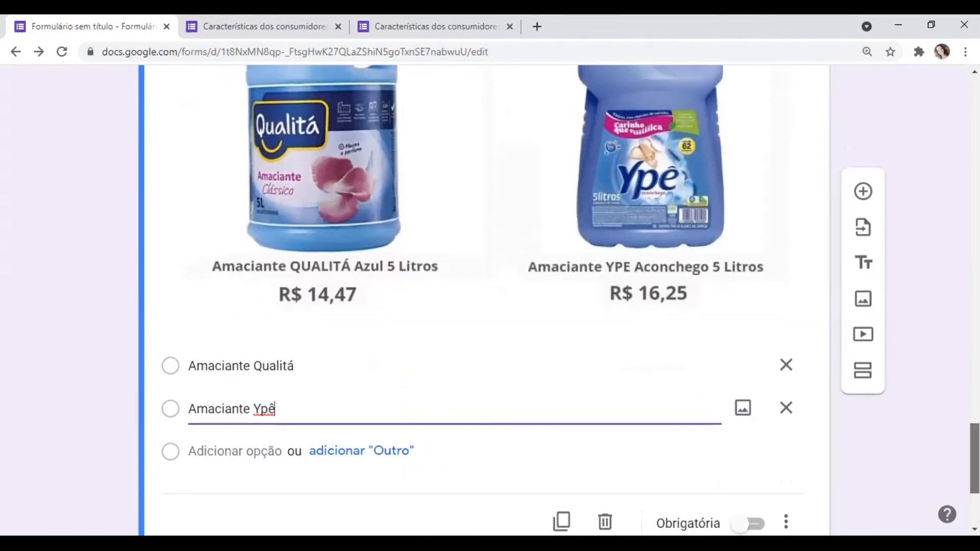
scroll(484, 300, up, 3)
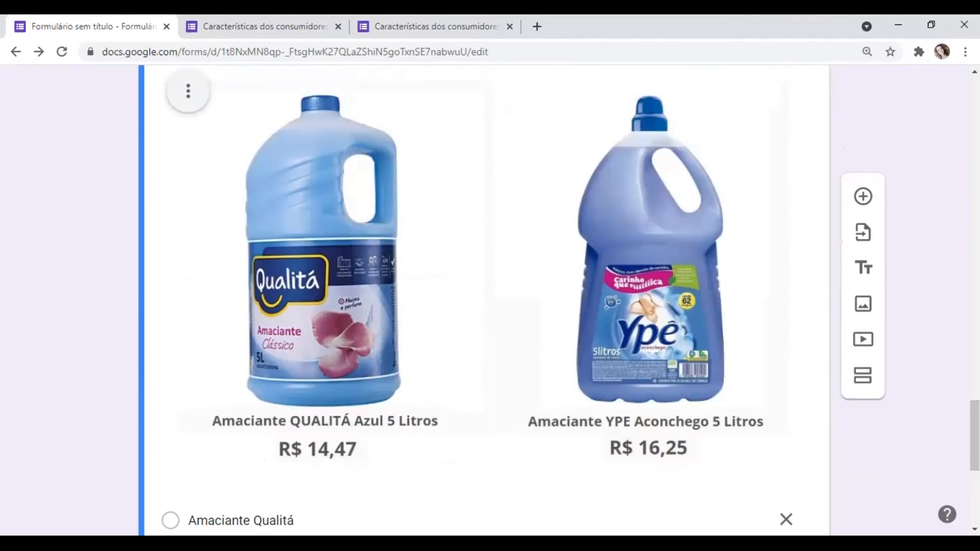
scroll(483, 301, up, 3)
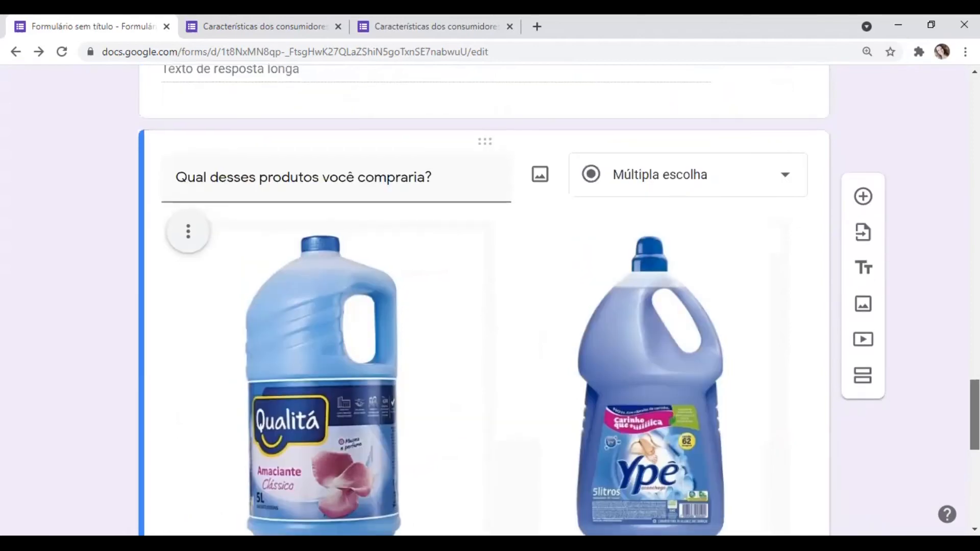
scroll(483, 300, down, 7)
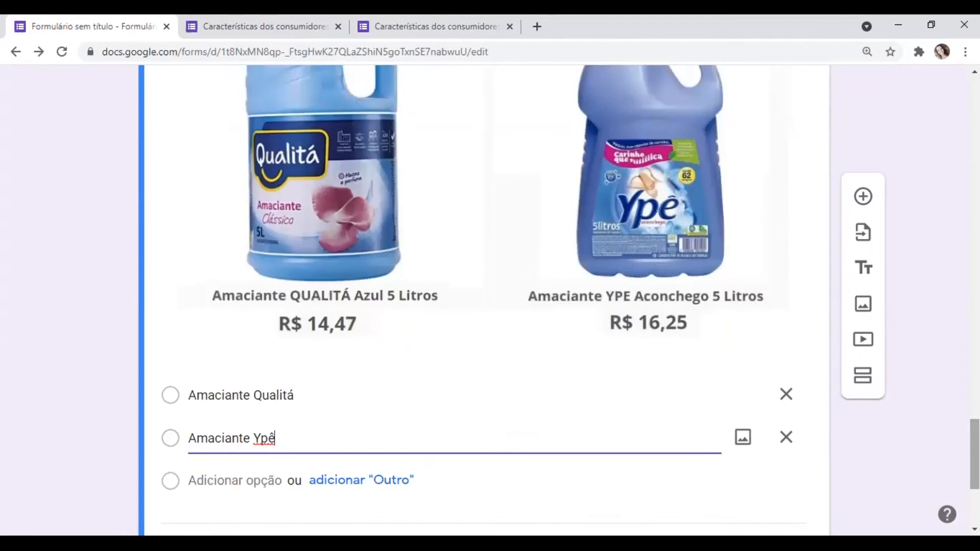
click(741, 454)
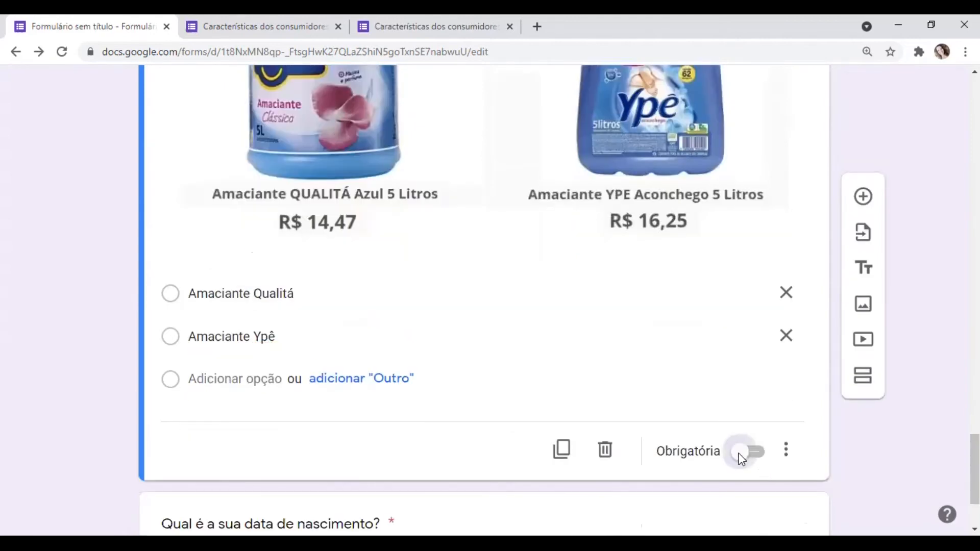
- View the existing forms available for importing questions and close the selection without choosing one
scroll(975, 459, up, 3)
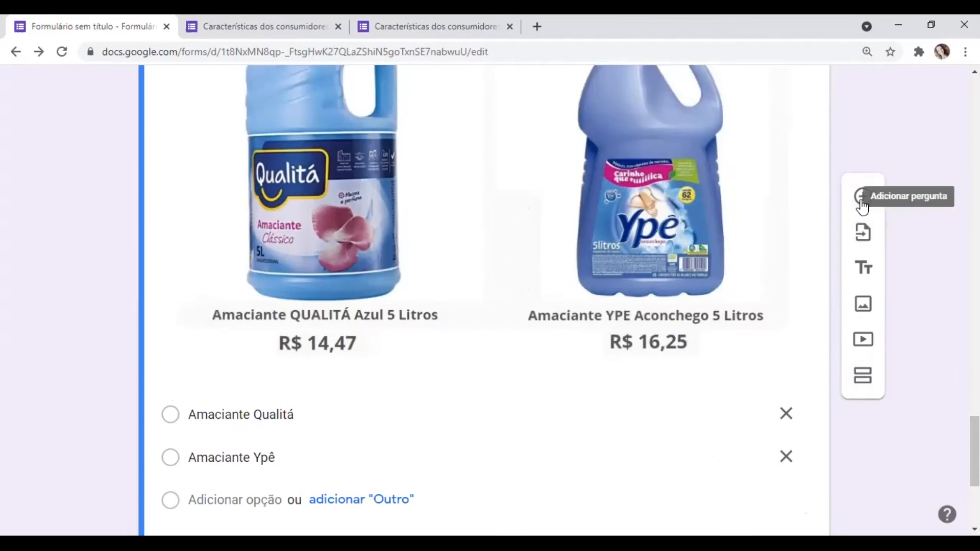
click(860, 241)
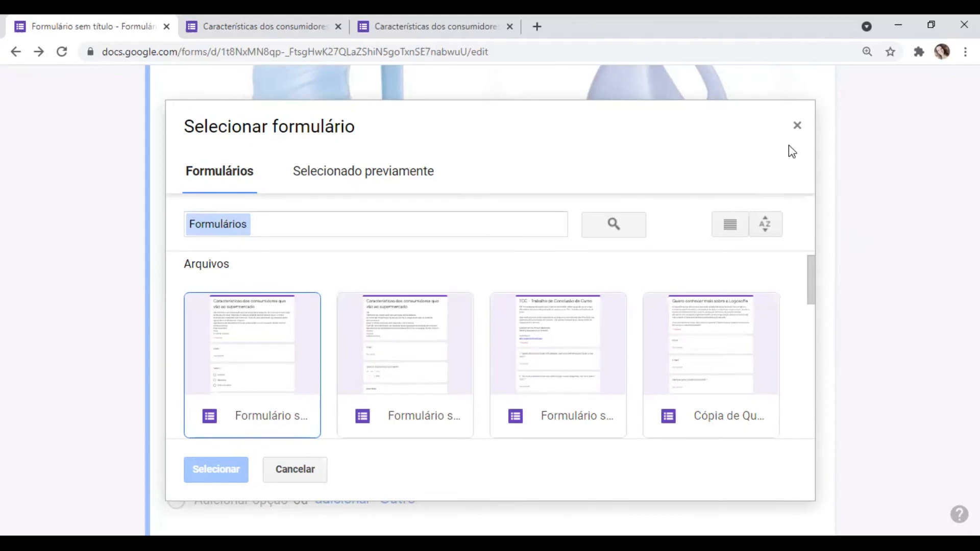
click(798, 126)
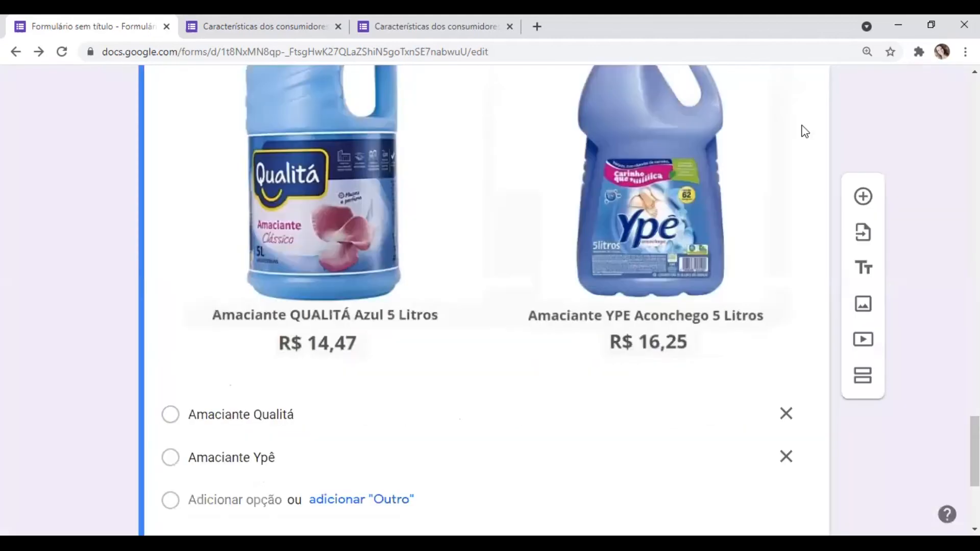
- Add a title-and-description block below the product choice question and delete it
click(863, 268)
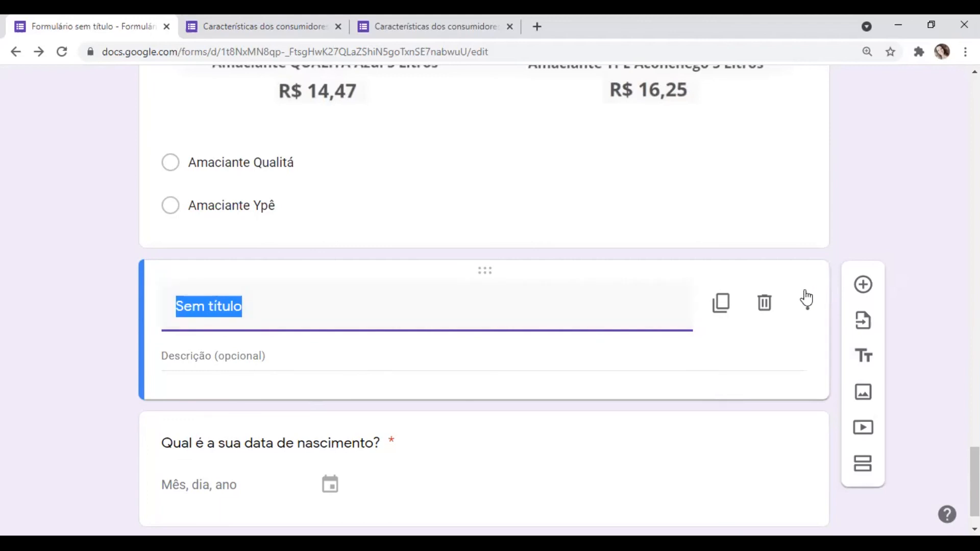
click(765, 306)
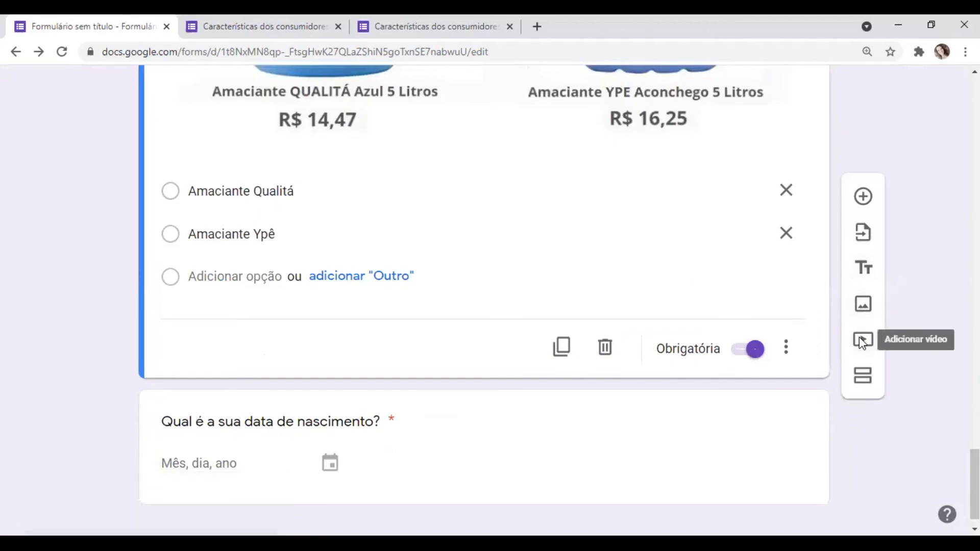
- Add a new section after the product choice question, leaving the birth date question in the second section
scroll(861, 344, up, 20)
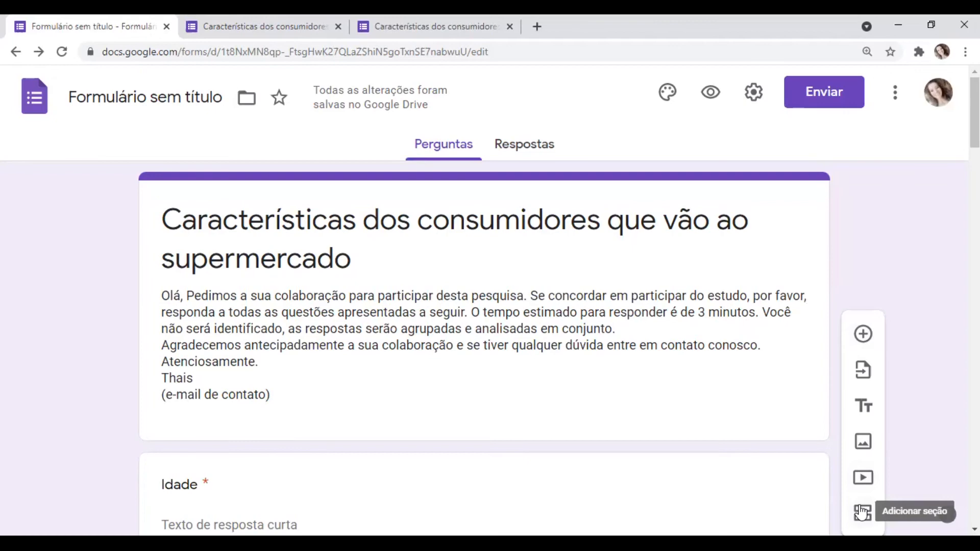
click(861, 511)
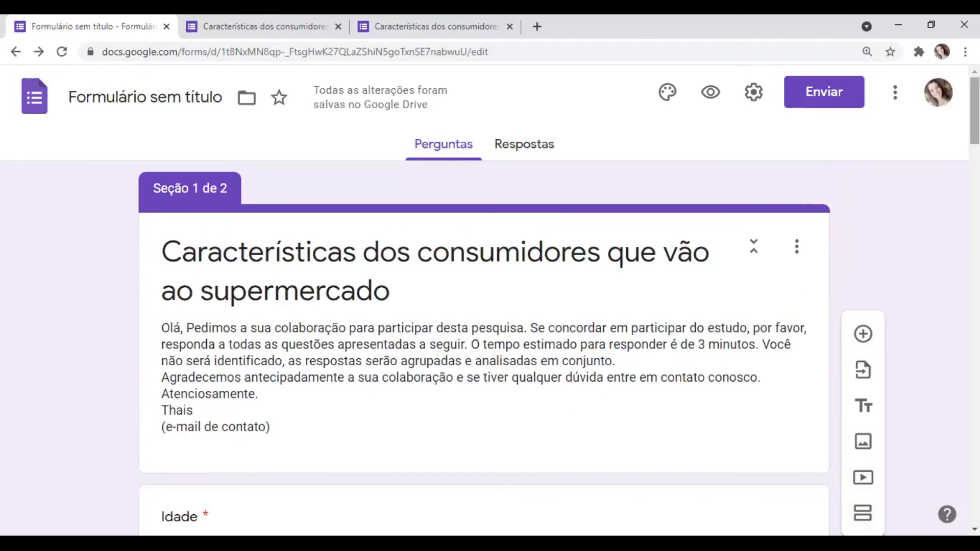
scroll(484, 306, down, 20)
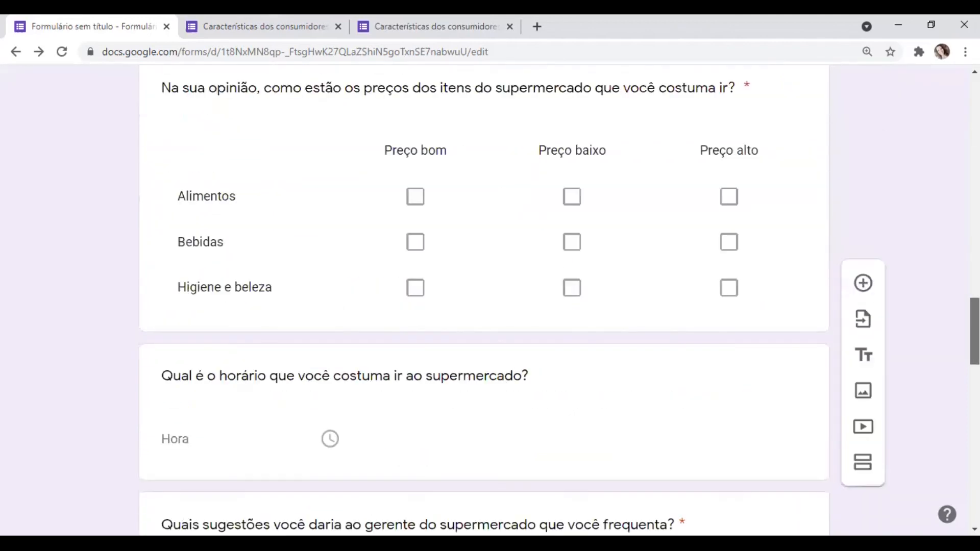
scroll(483, 306, down, 20)
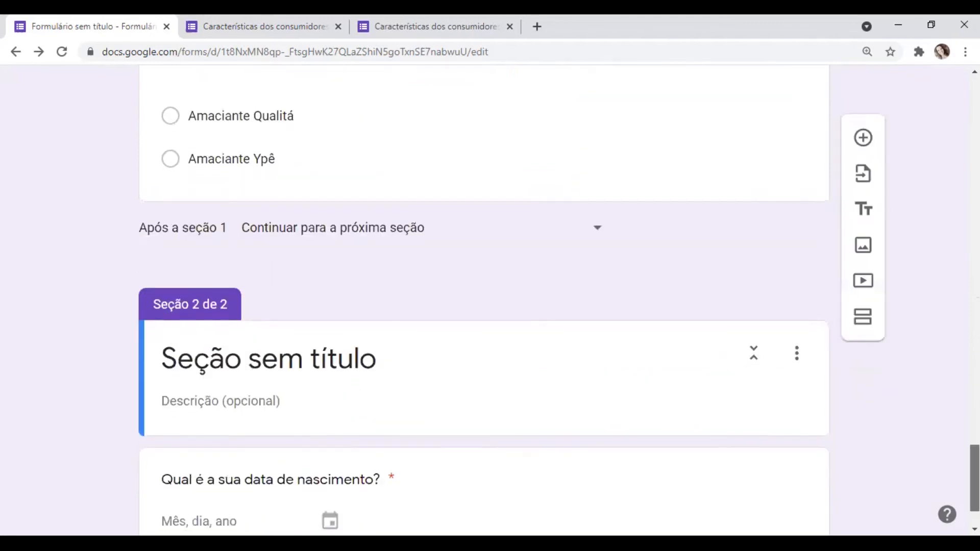
scroll(483, 306, down, 1)
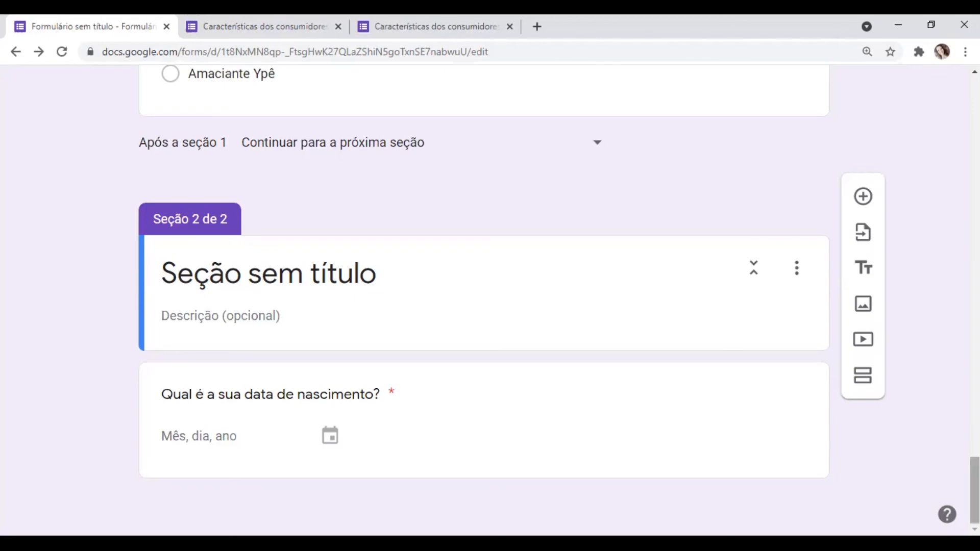
- Try red and cyan as the form's theme colour, settle on teal, and check the background colour and font style options
scroll(484, 301, up, 20)
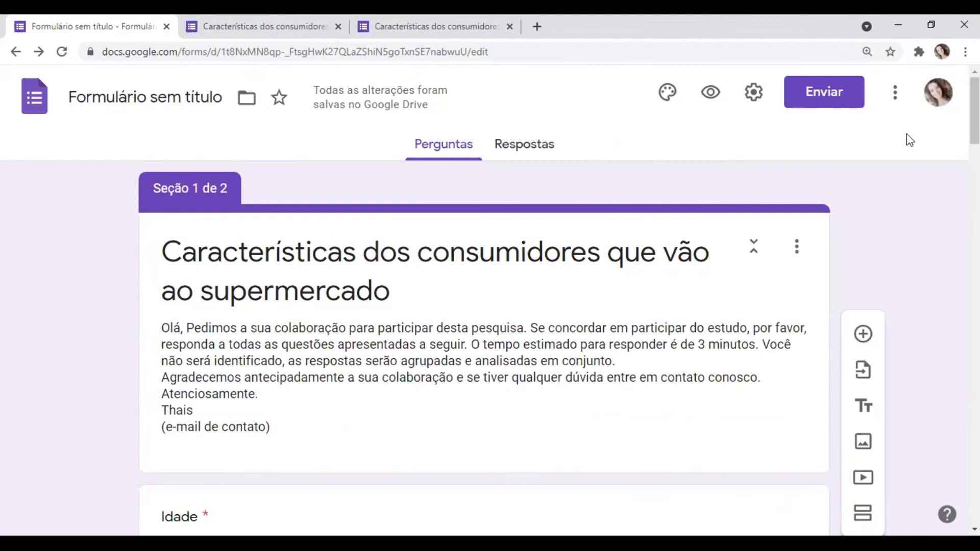
click(665, 95)
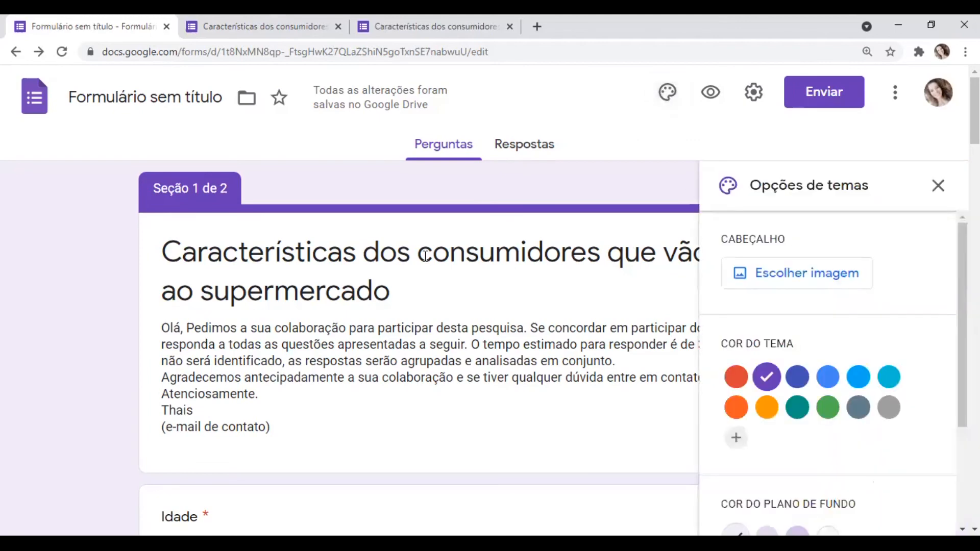
click(740, 382)
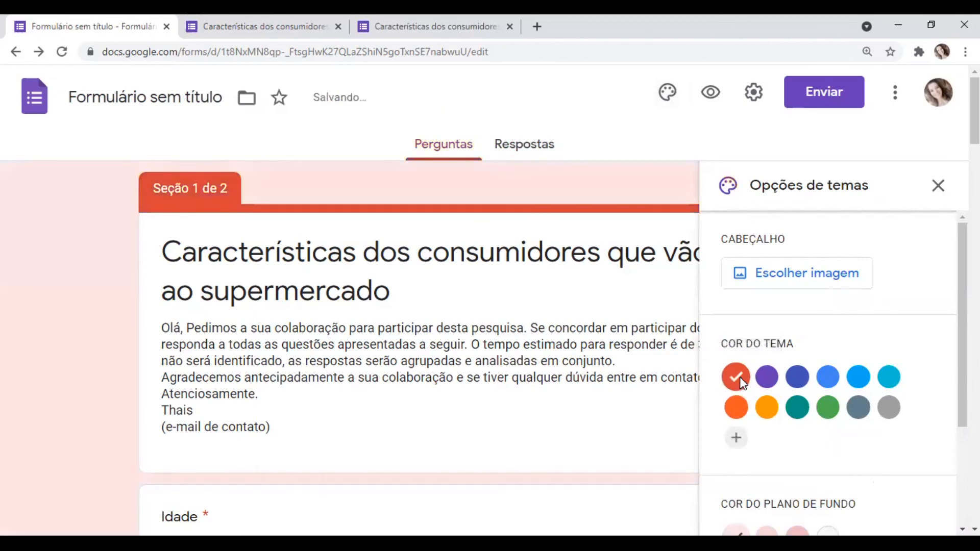
click(888, 382)
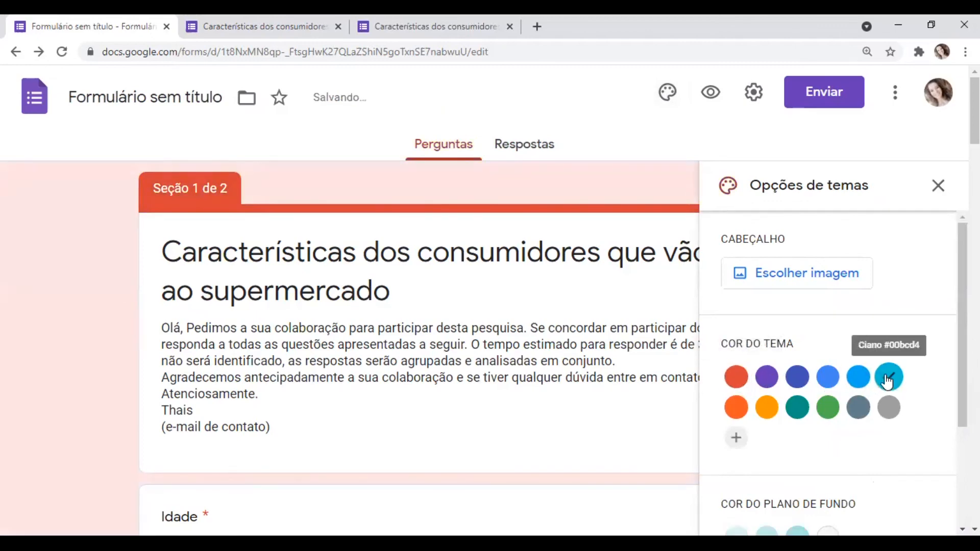
click(802, 412)
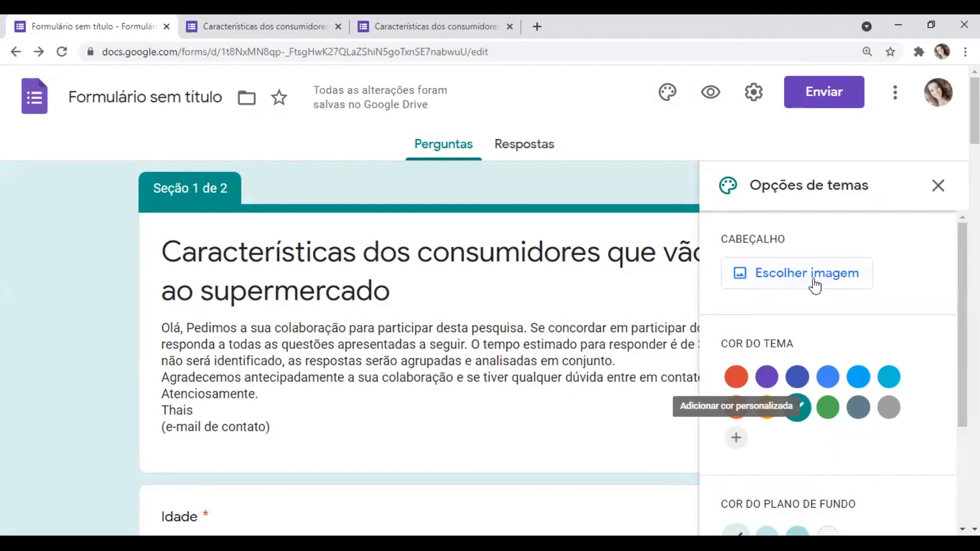
scroll(816, 285, down, 3)
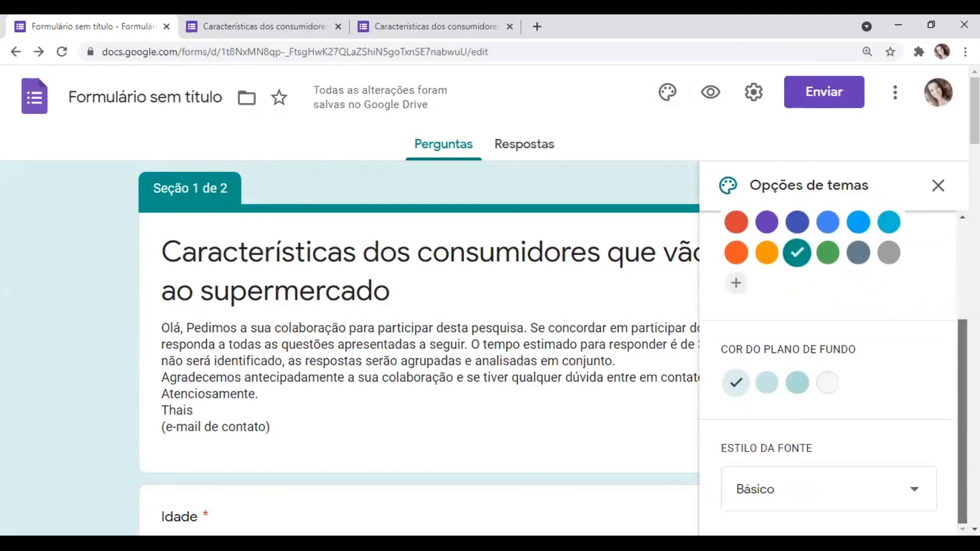
scroll(827, 368, up, 3)
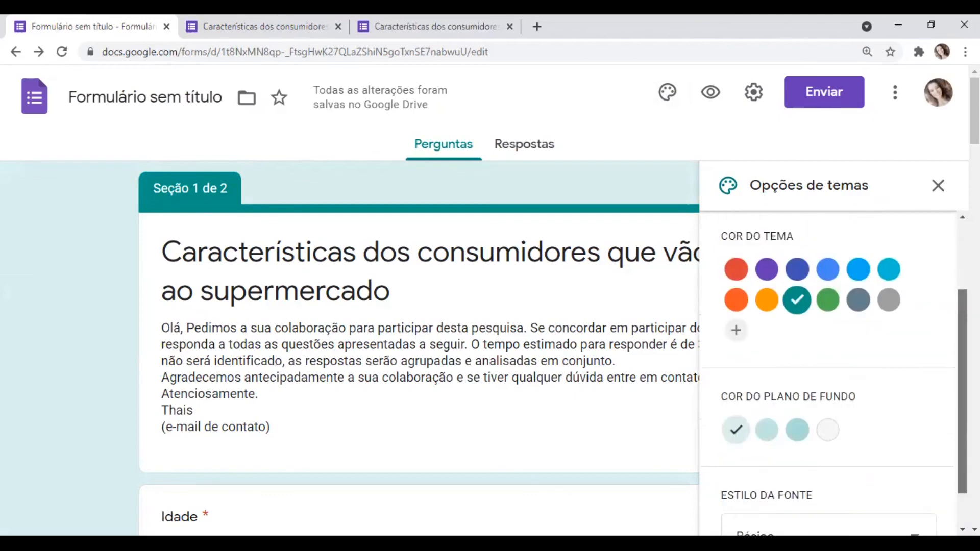
- Preview the form as a respondent and review its introduction and questions down to the supermarket visit time
click(712, 91)
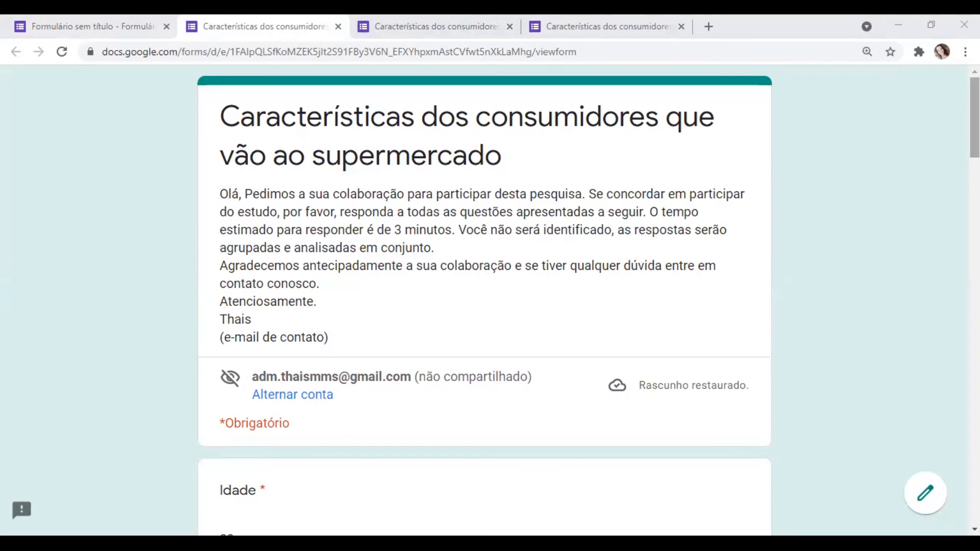
drag(974, 118, 975, 118)
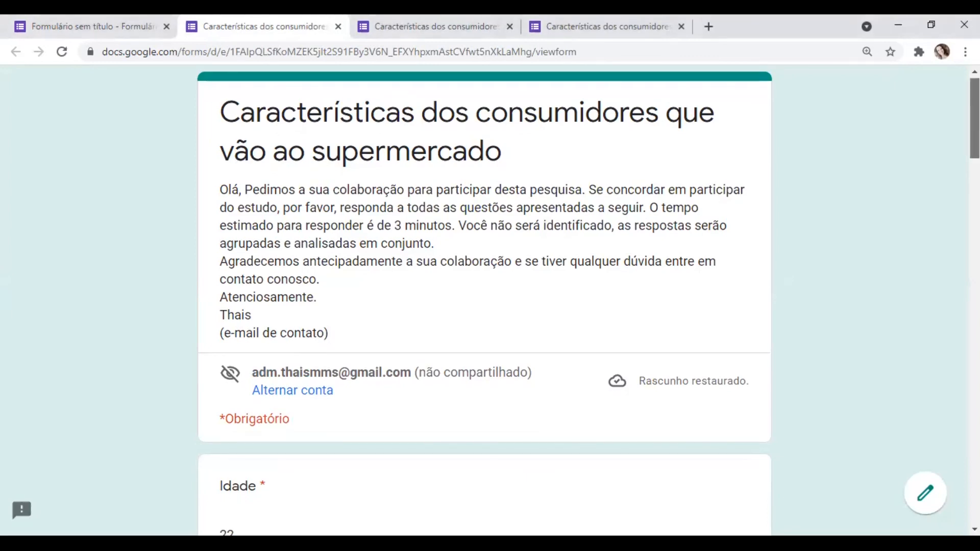
scroll(485, 301, down, 1)
scroll(485, 301, up, 1)
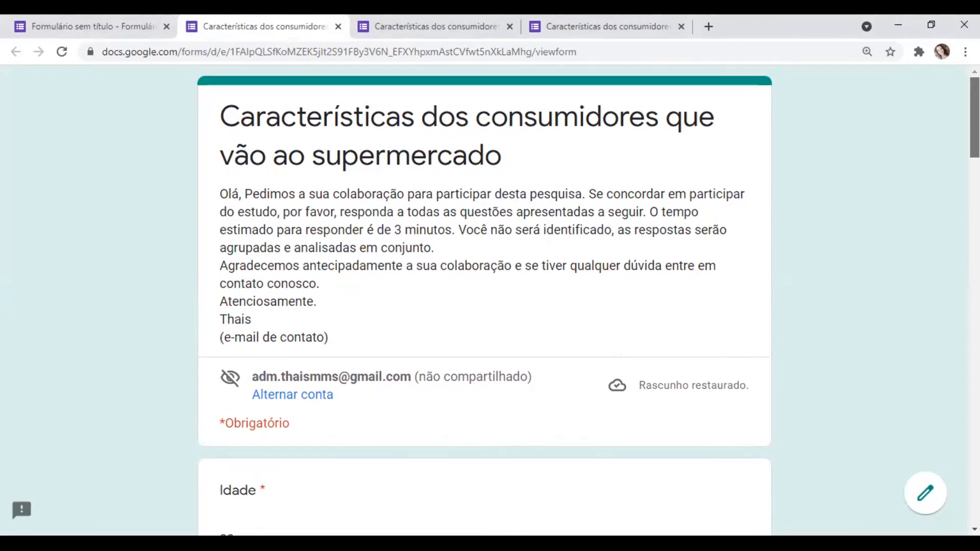
scroll(484, 301, down, 1)
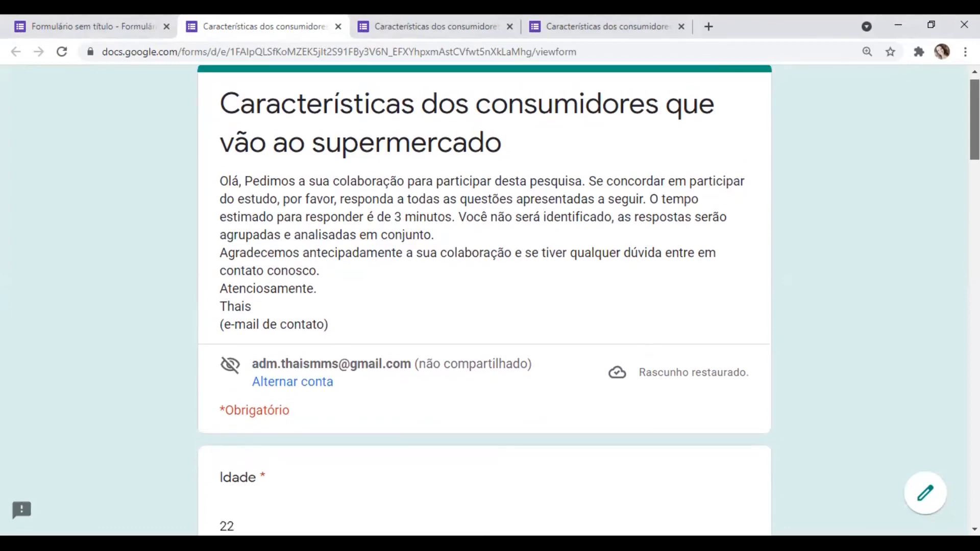
scroll(485, 302, down, 1)
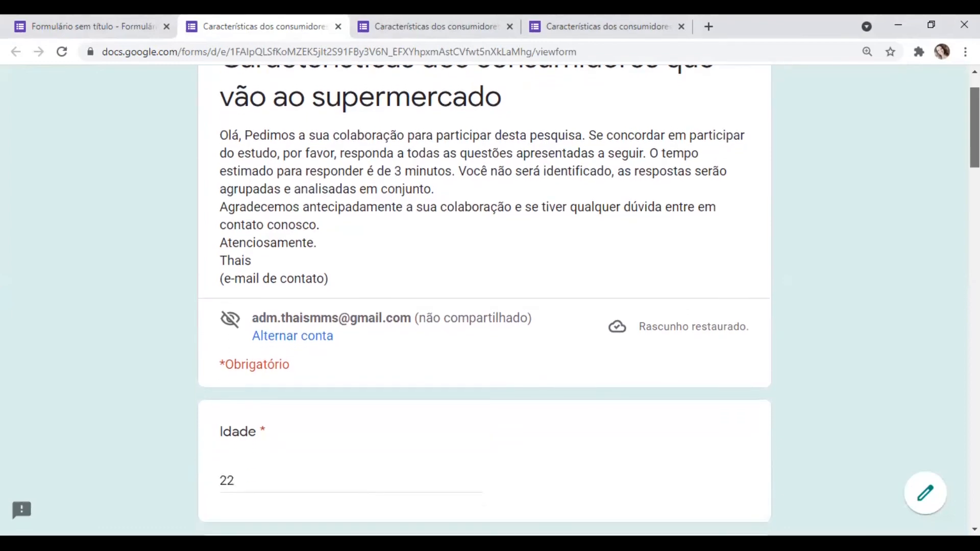
scroll(485, 301, up, 1)
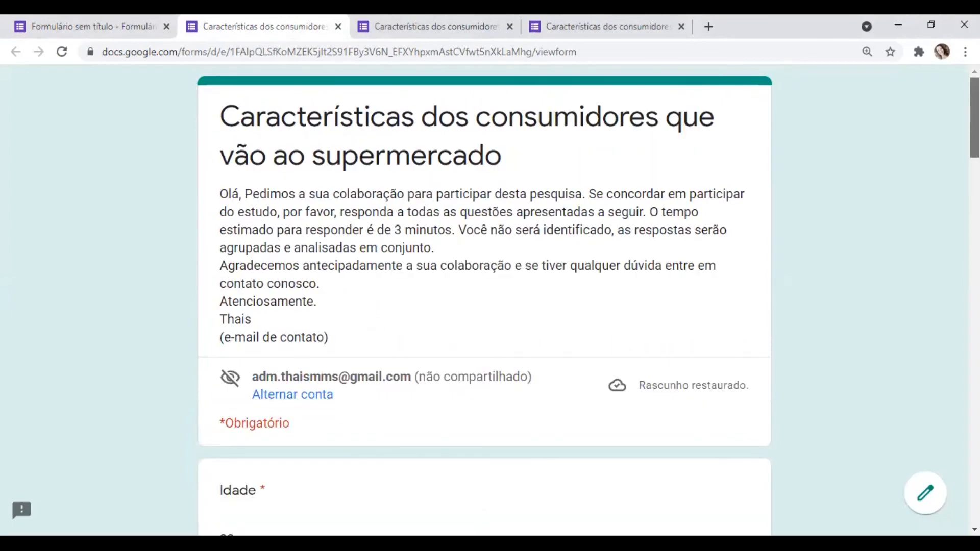
scroll(485, 301, down, 1)
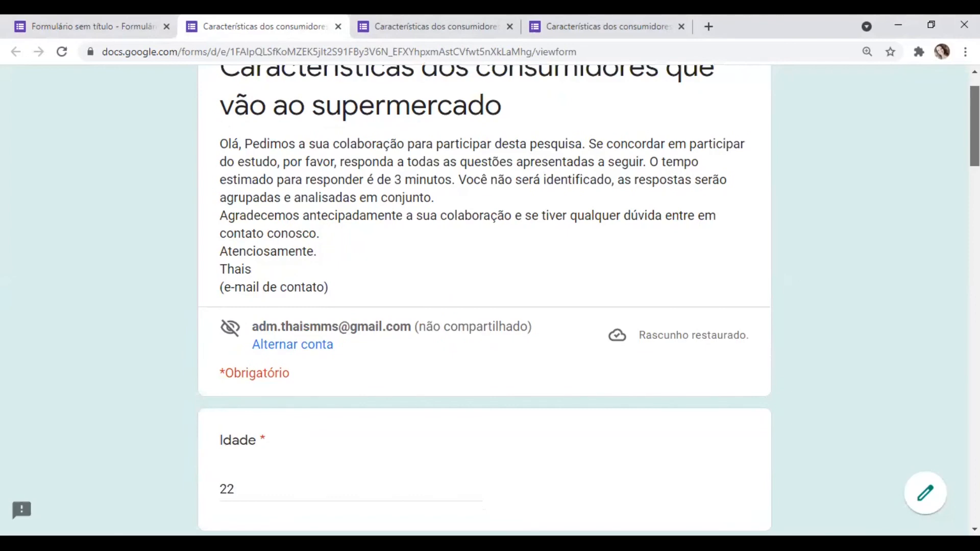
scroll(484, 301, down, 1)
scroll(485, 301, down, 2)
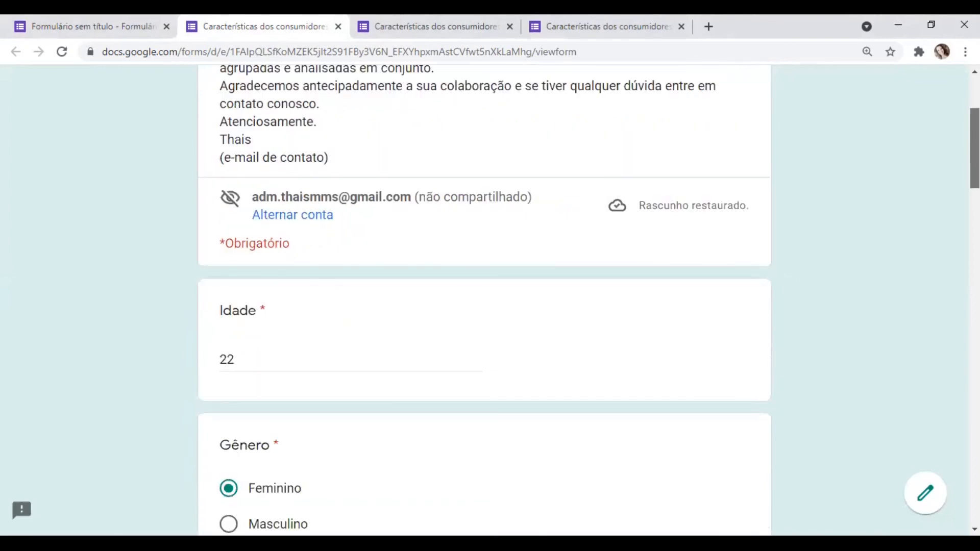
scroll(485, 301, down, 3)
scroll(485, 301, down, 3)
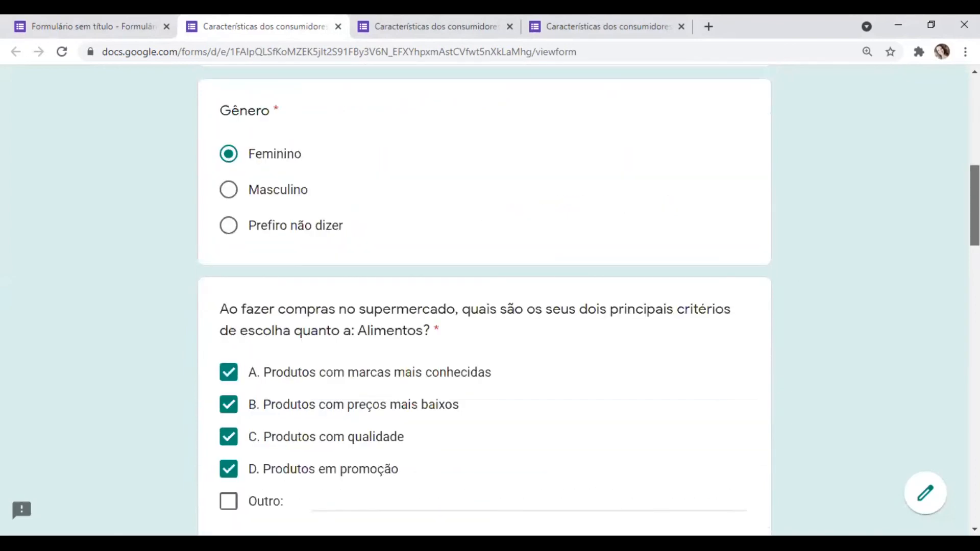
scroll(484, 301, down, 2)
scroll(485, 301, down, 1)
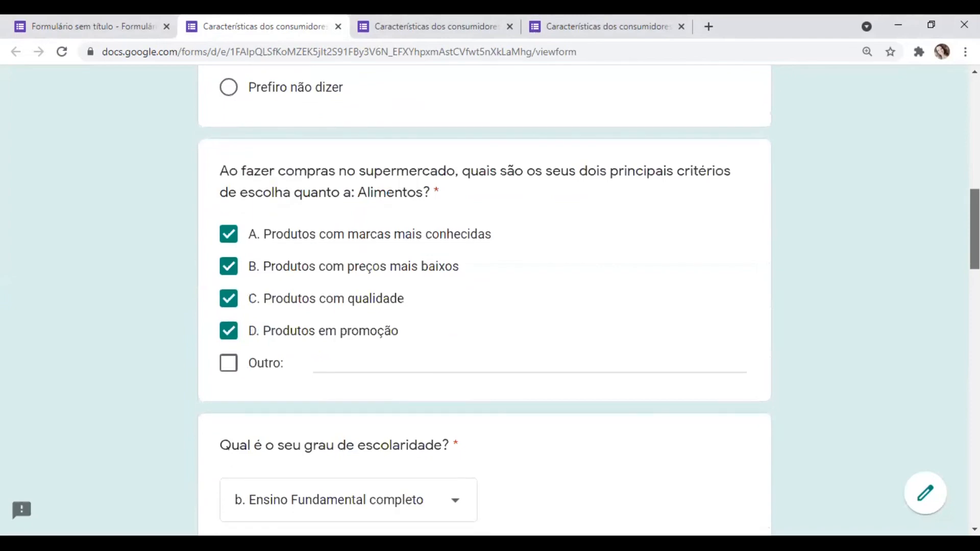
scroll(485, 301, down, 2)
scroll(485, 301, down, 2)
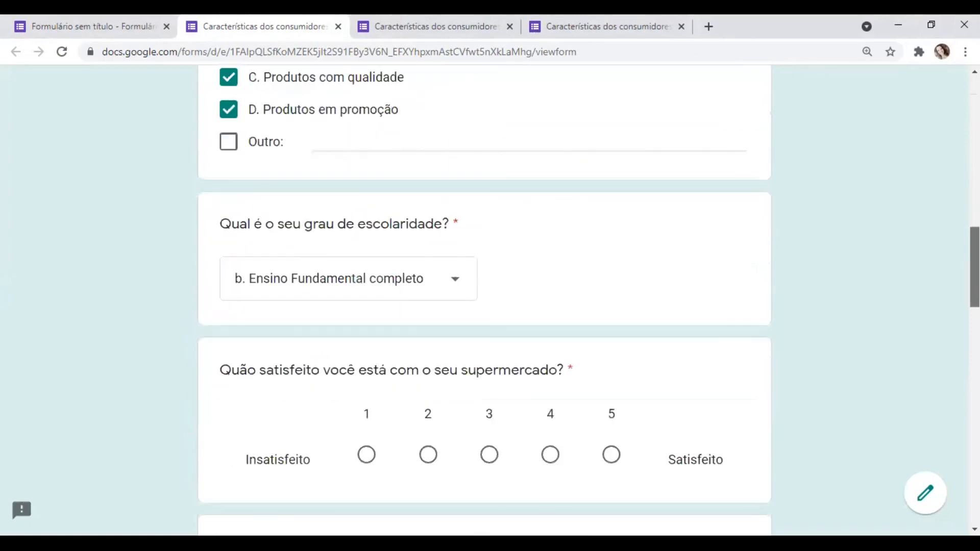
scroll(485, 301, down, 3)
scroll(484, 301, down, 3)
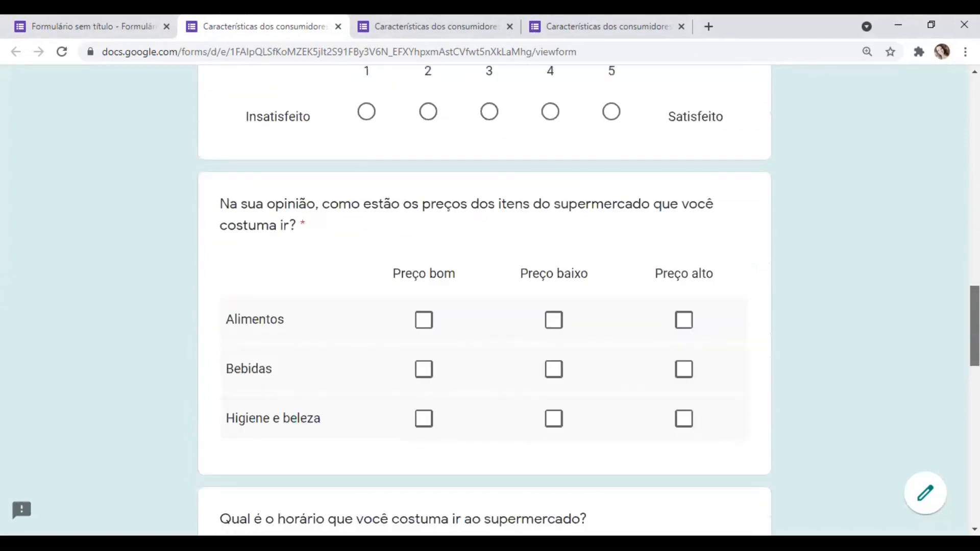
scroll(485, 301, down, 3)
scroll(485, 301, down, 1)
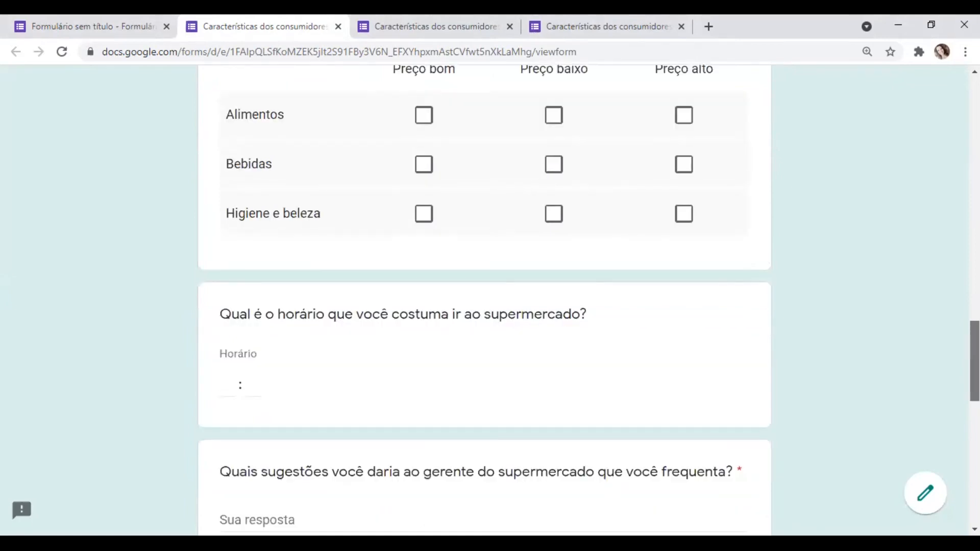
scroll(451, 263, down, 3)
scroll(450, 262, down, 1)
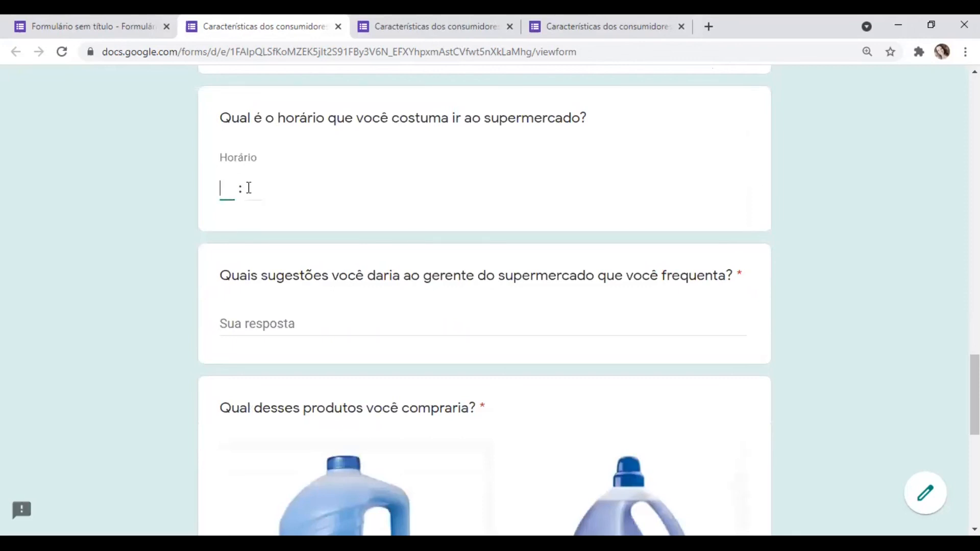
- Examine the minutes field, the suggestions answer field and the product choice question in the preview
click(252, 192)
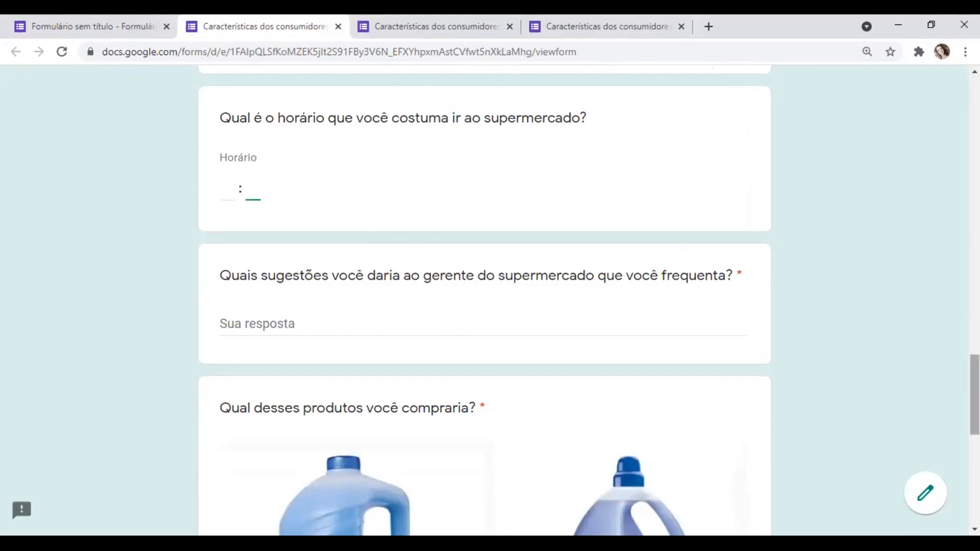
scroll(485, 301, down, 2)
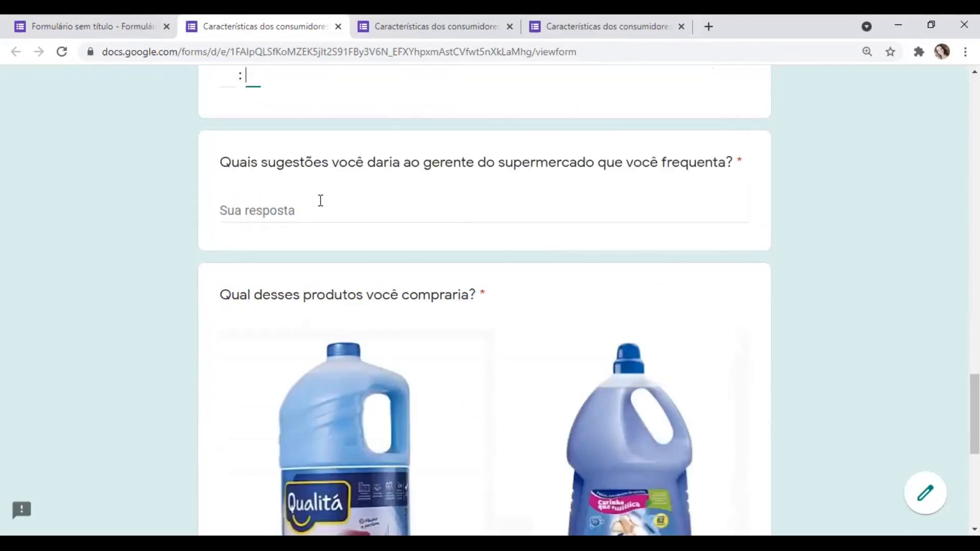
click(536, 200)
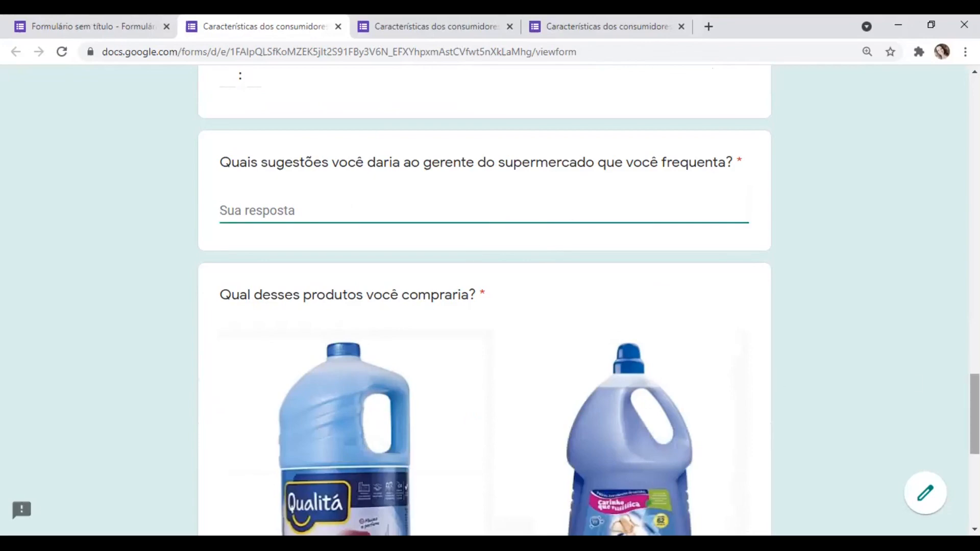
scroll(485, 301, down, 6)
scroll(485, 302, down, 2)
drag(974, 483, 974, 118)
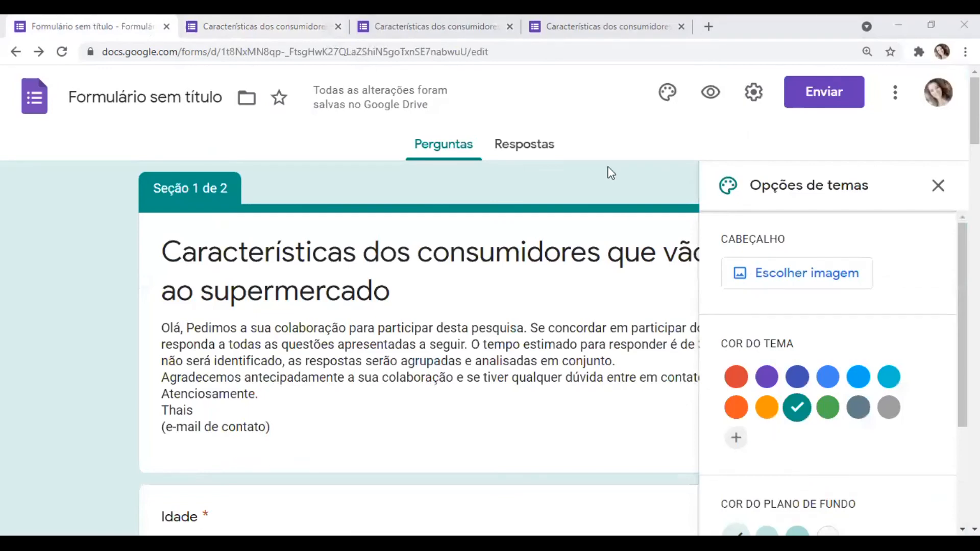
- Check the background colour and font style options in the form editor and close the theme options
click(816, 422)
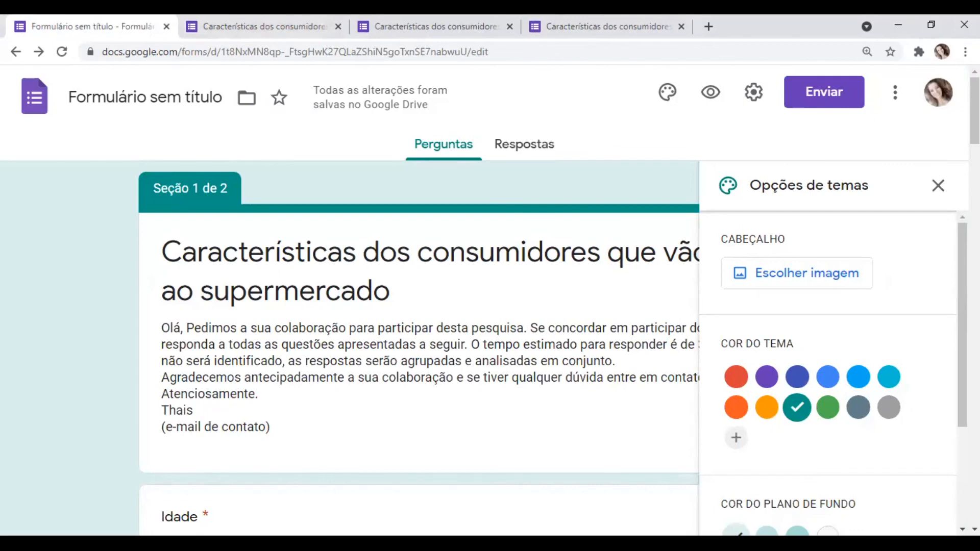
scroll(817, 408, down, 3)
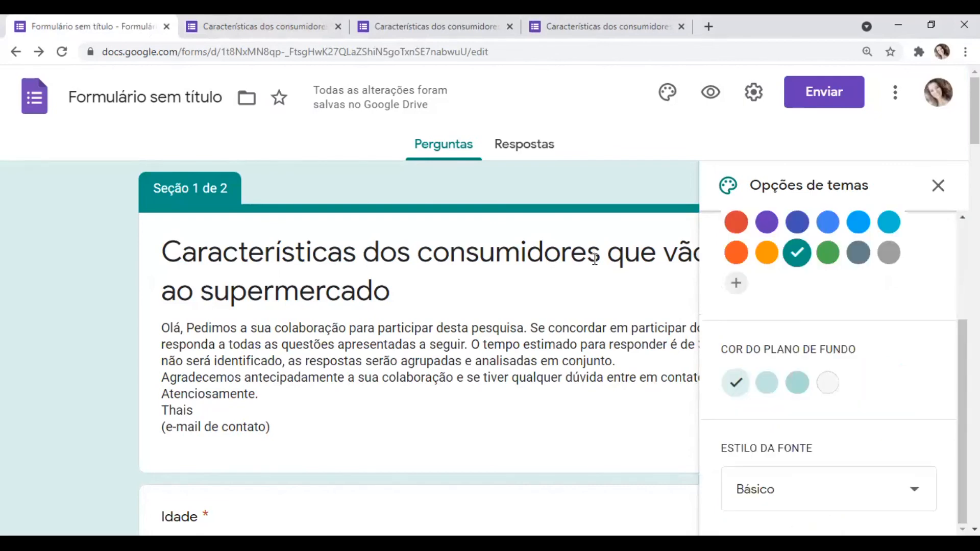
click(684, 107)
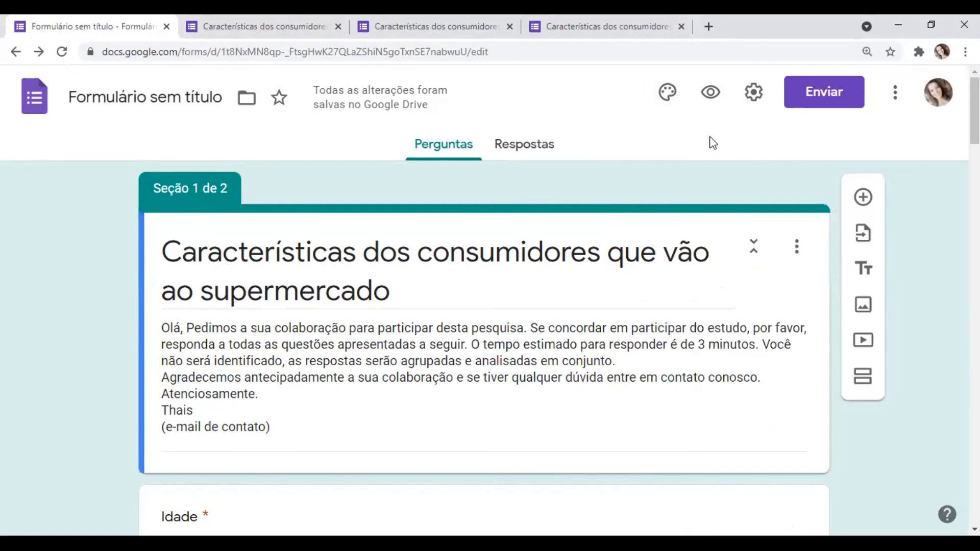
- Try turning on e-mail collection in the form settings, review the presentation and quiz options, and close the settings without saving
click(752, 94)
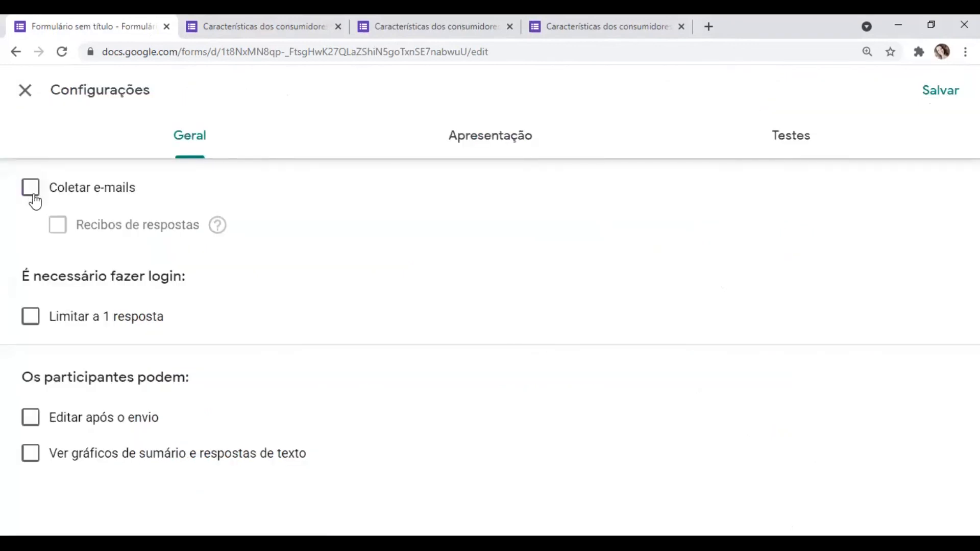
click(34, 200)
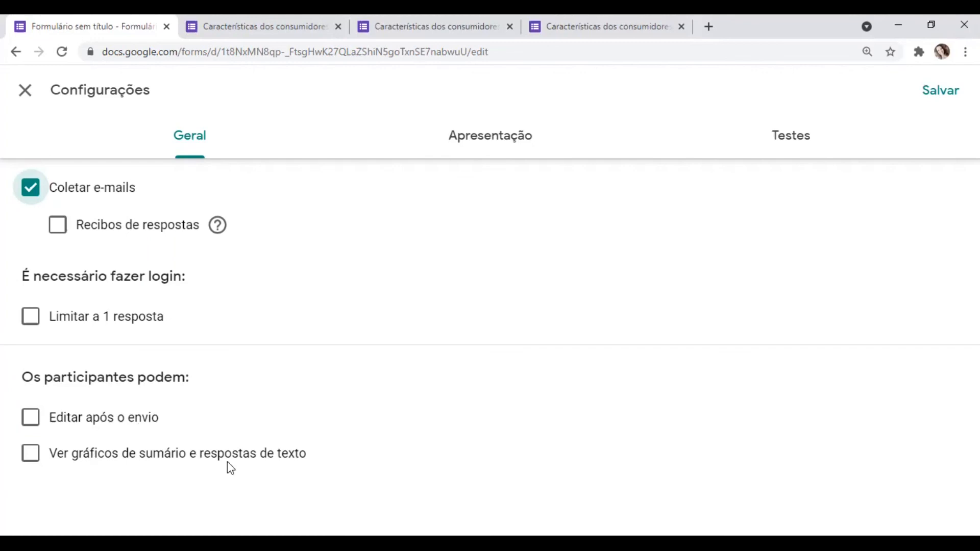
click(492, 145)
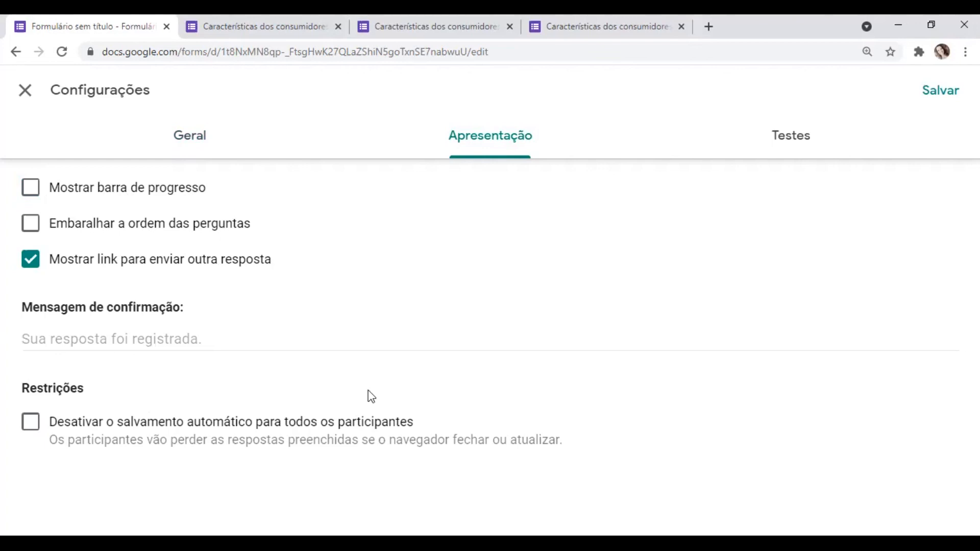
click(790, 137)
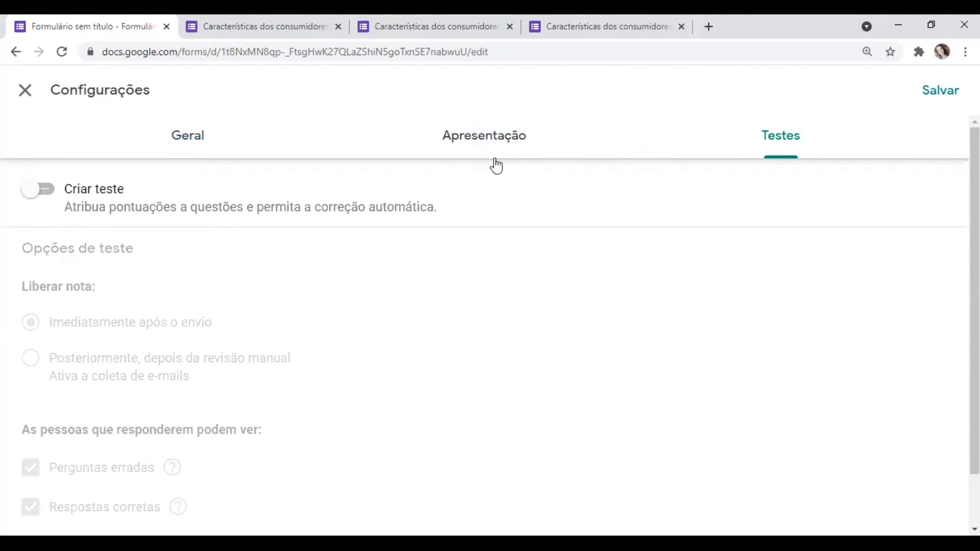
click(455, 142)
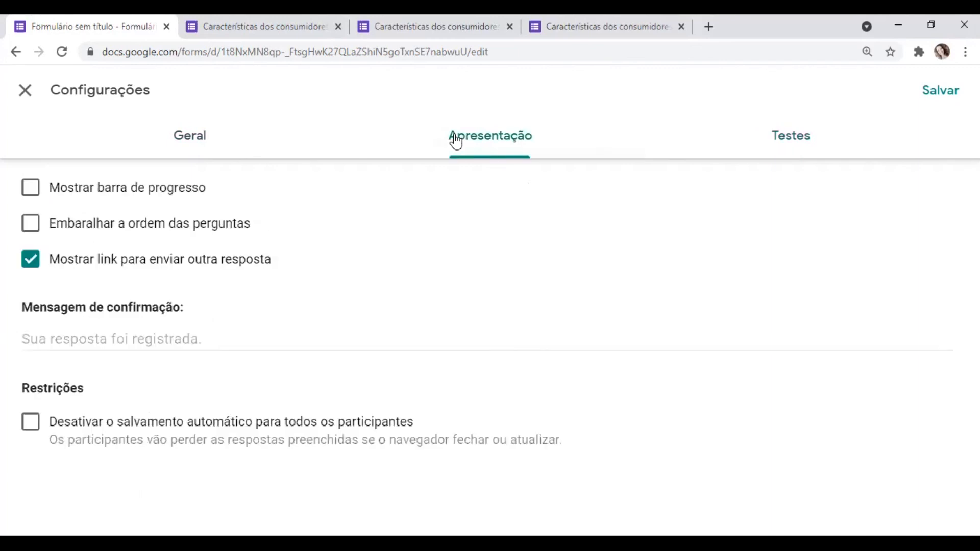
click(193, 138)
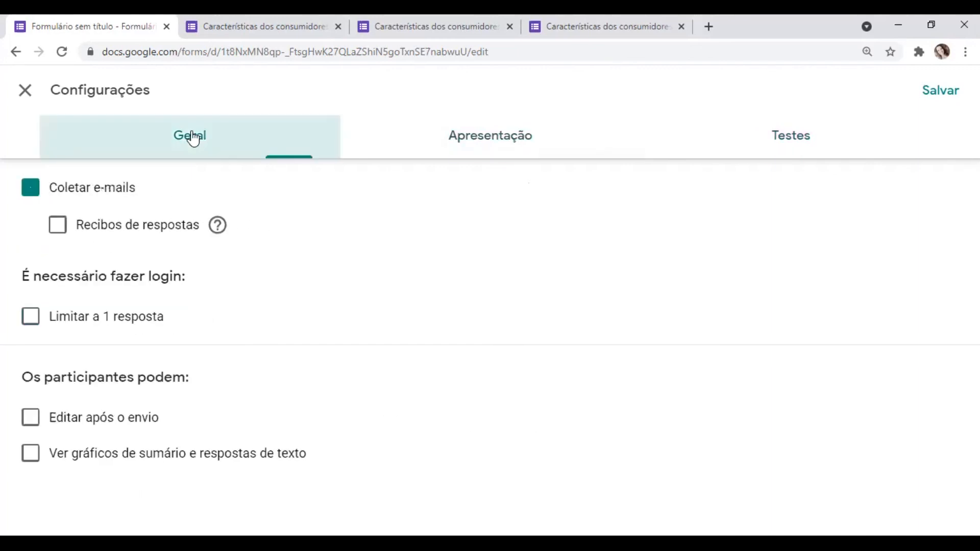
click(26, 96)
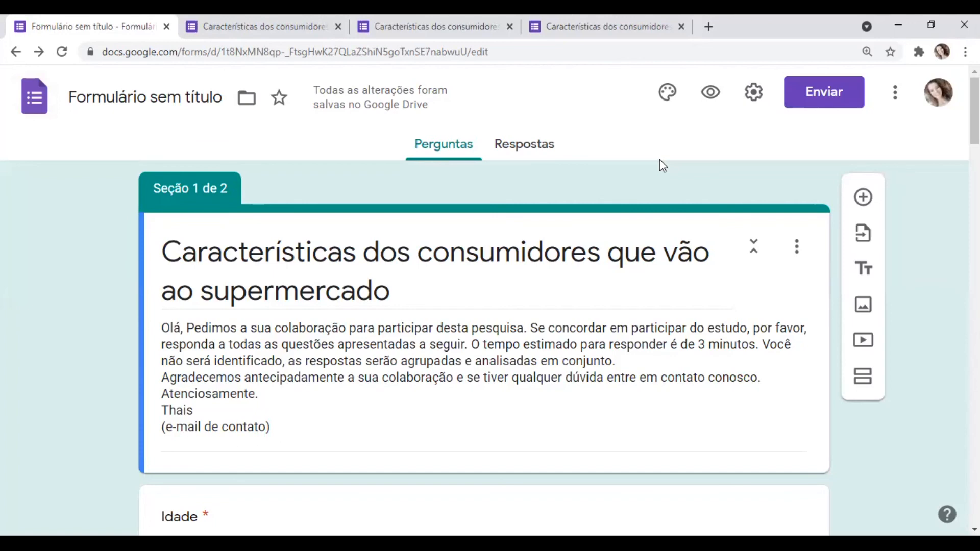
- Shorten the form's sharing link and copy the short URL
click(824, 94)
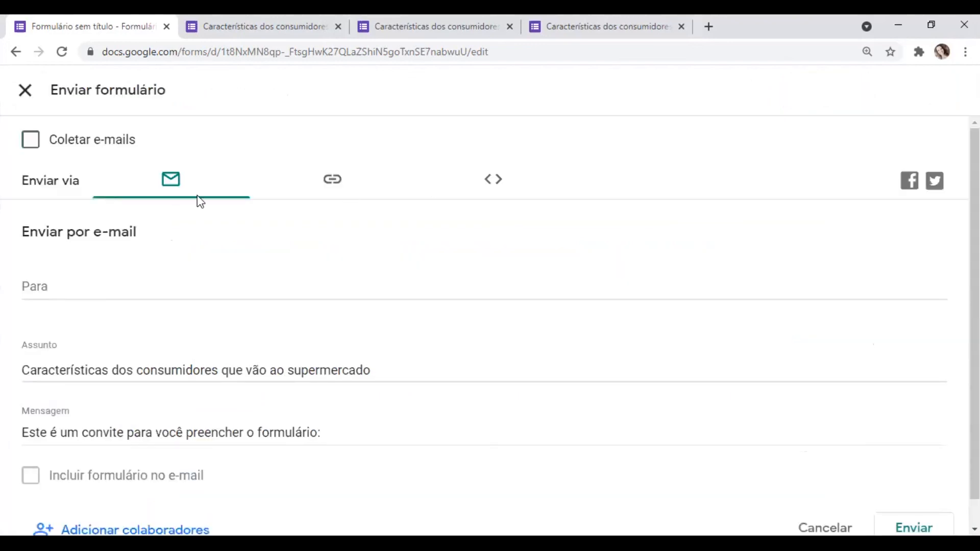
click(333, 182)
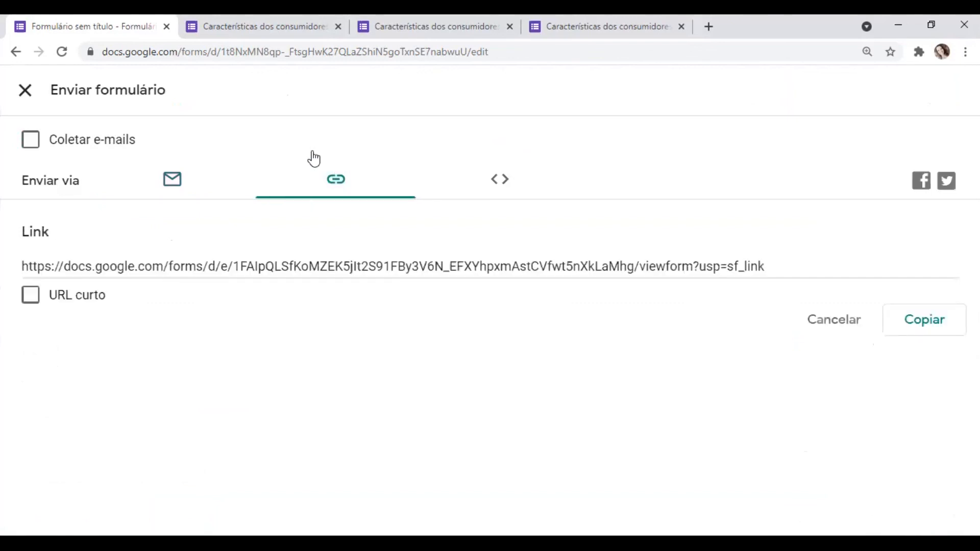
click(29, 298)
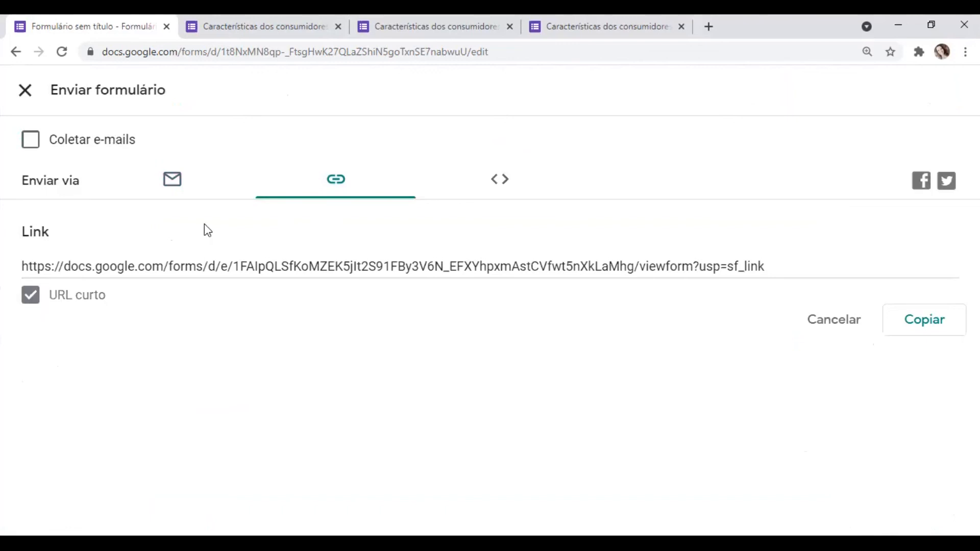
click(942, 327)
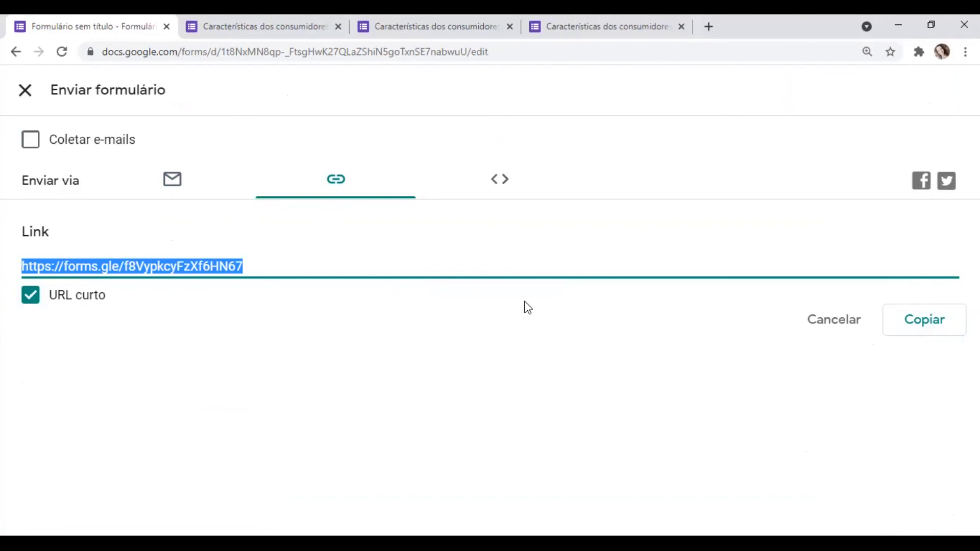
- Examine the options for sending the form by e-mail, from the recipient field down to the collaborator option
click(172, 183)
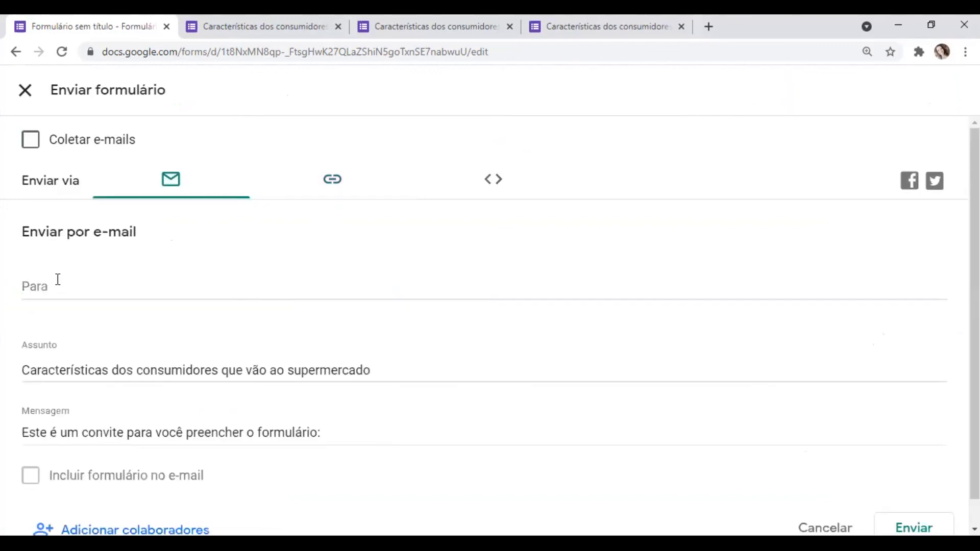
click(60, 294)
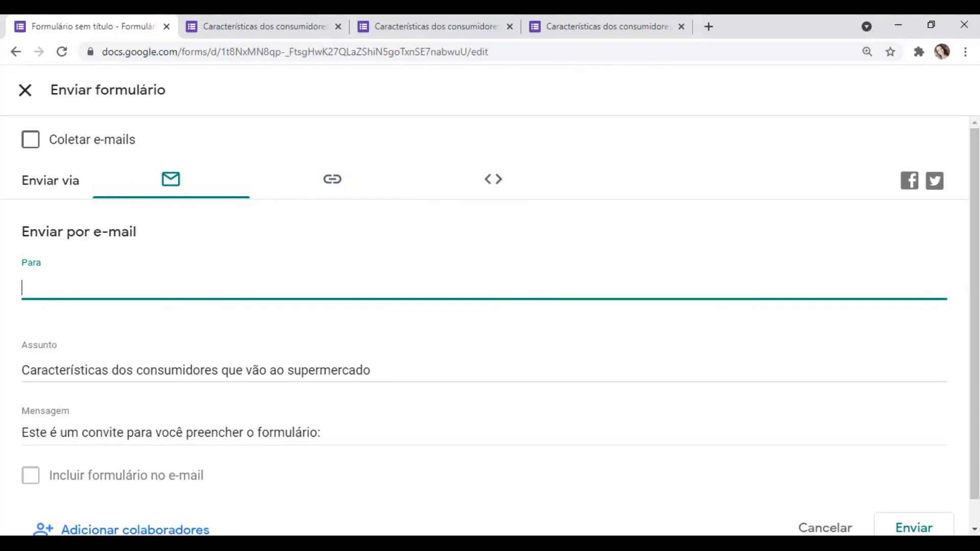
scroll(776, 422, down, 1)
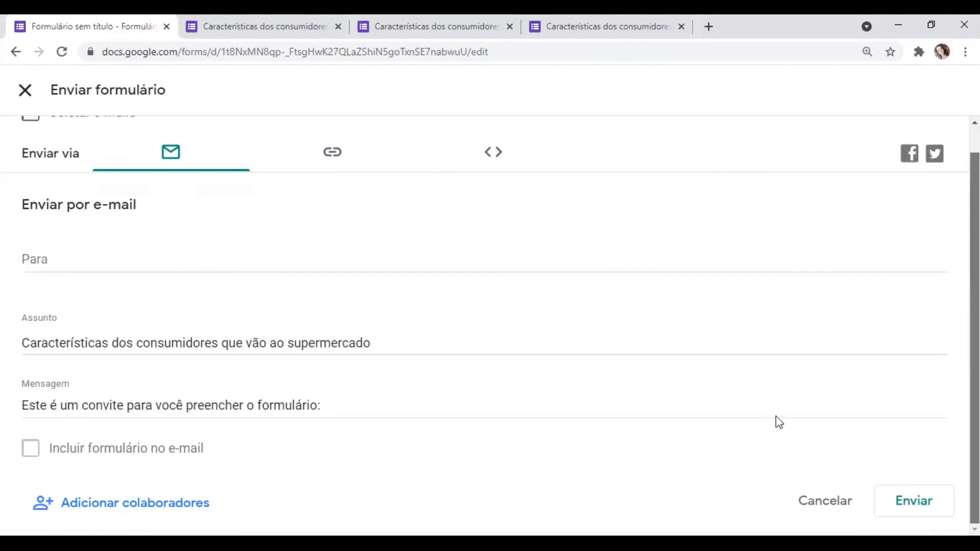